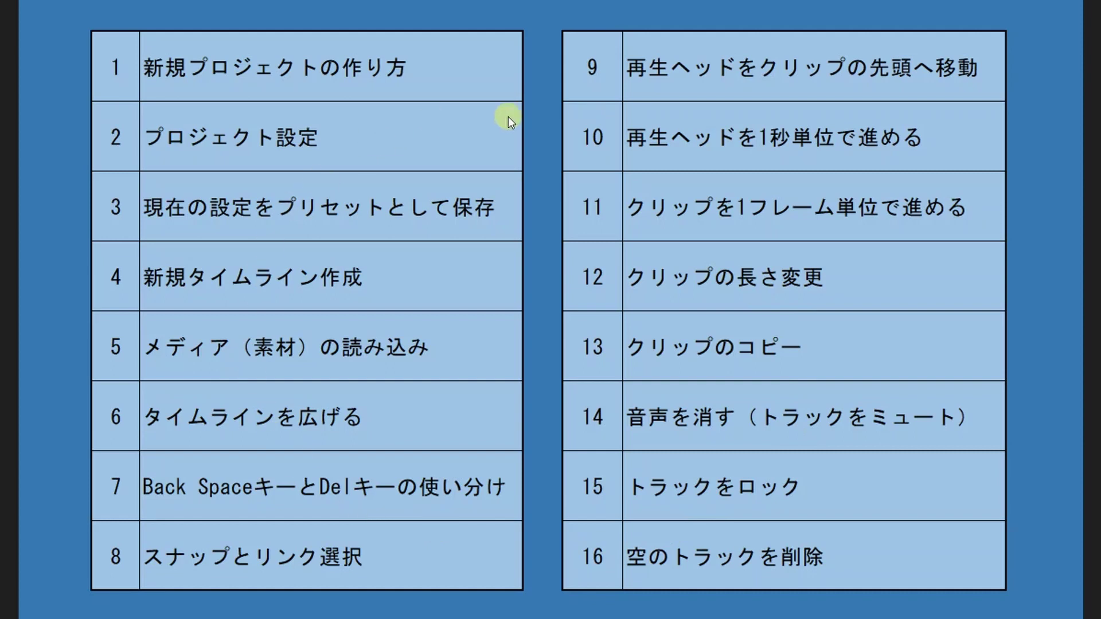
- Outline row 1 of the slide's topic table, creating a new project
mouse_move(102, 43)
mouse_down()
mouse_move(324, 89)
mouse_move(415, 91)
mouse_up()
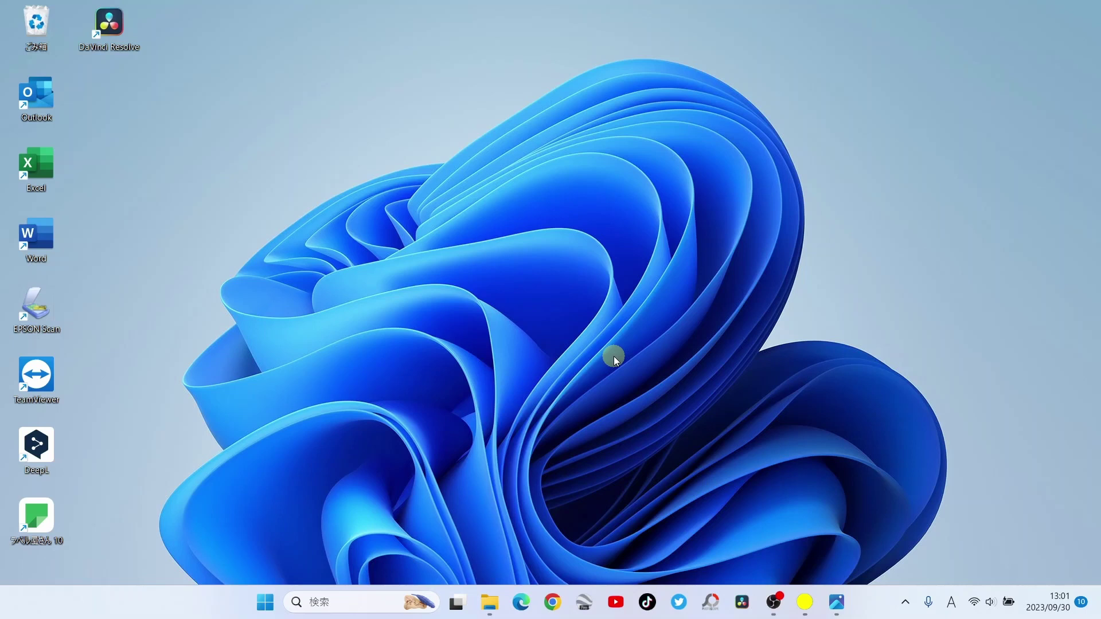
- Launch DaVinci Resolve from its desktop shortcut to reach the Project Manager
click(261, 315)
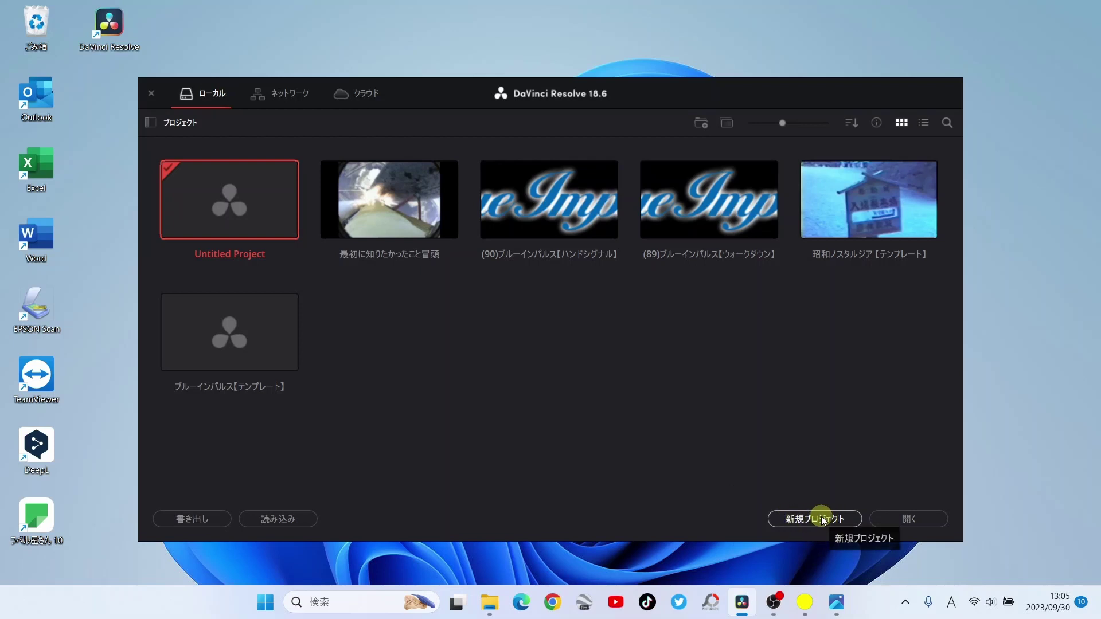
- Create a new project named テスト, entered with the Japanese IME, and open it
click(821, 519)
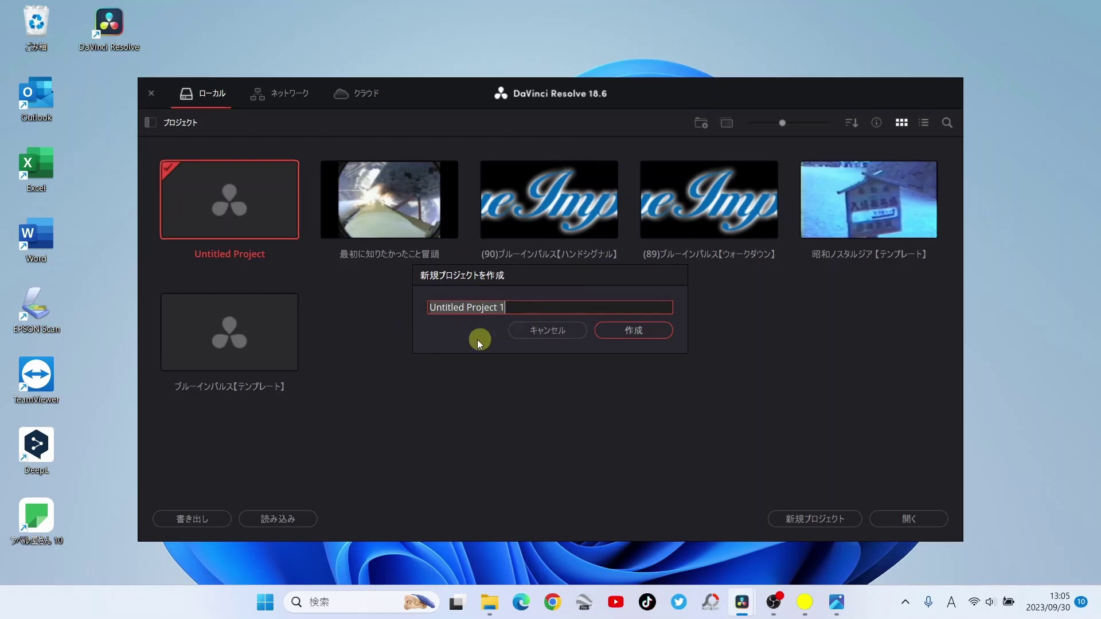
click(543, 307)
key(Zenkaku_Hankaku)
text(て)
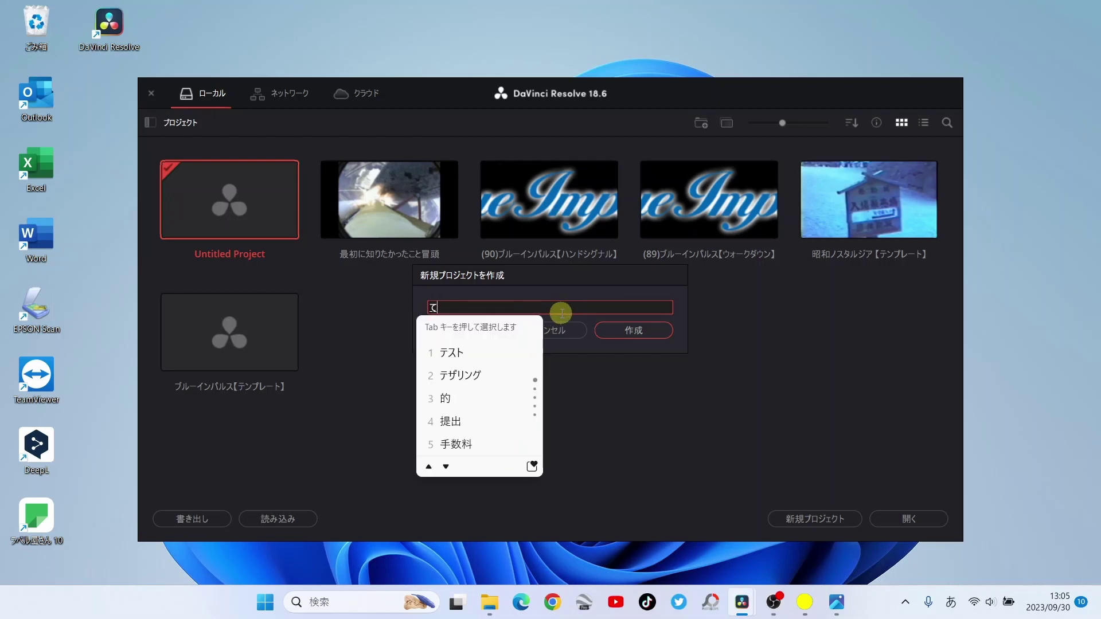
click(456, 353)
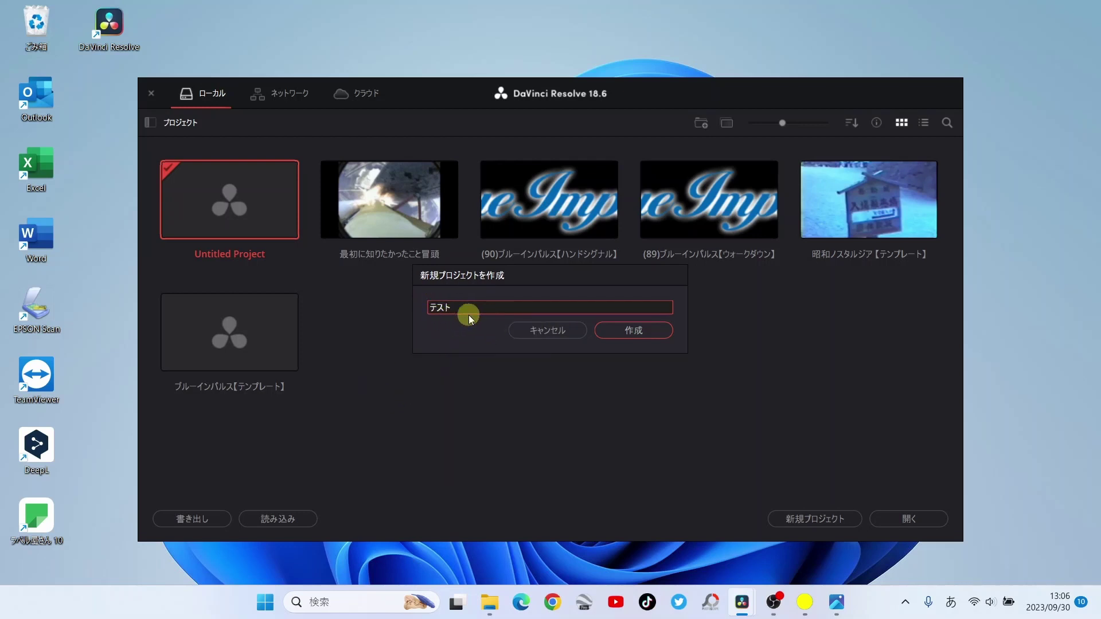
click(655, 331)
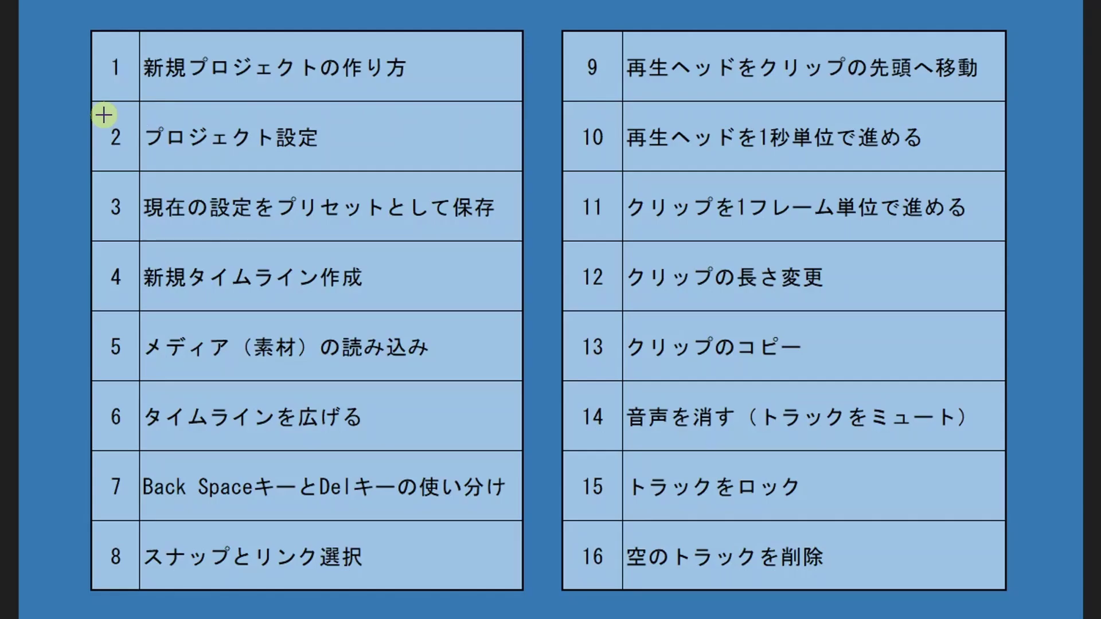
mouse_move(104, 115)
mouse_down()
mouse_move(181, 150)
mouse_move(340, 163)
mouse_up()
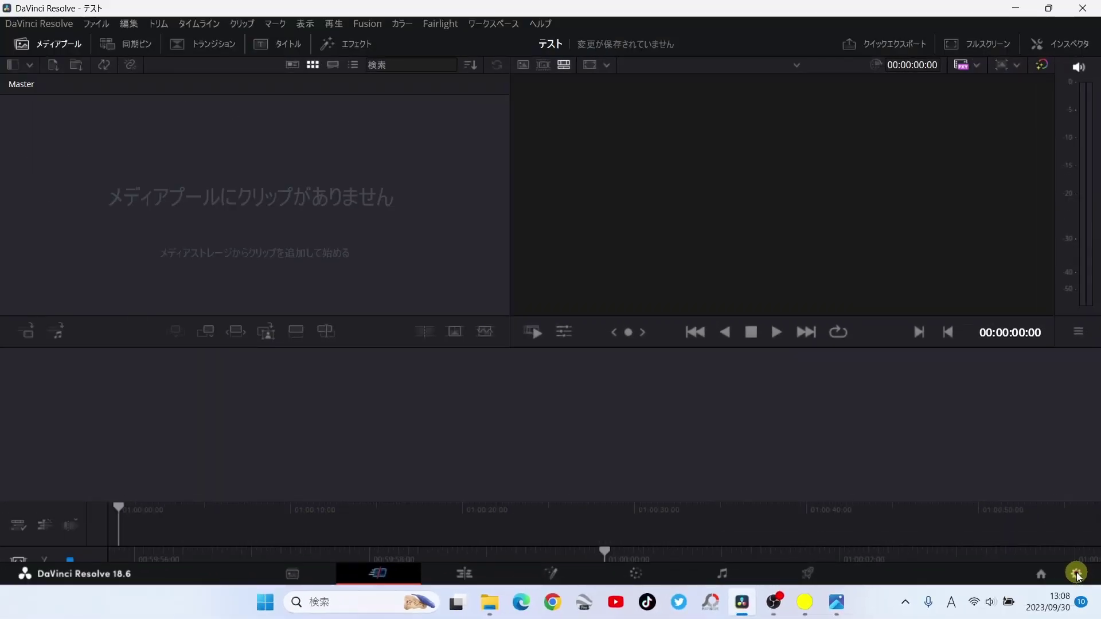
- In Project Settings, switch timeline resolution to 3840 x 2160 Ultra HD, then back to 1920 x 1080 HD
click(1077, 573)
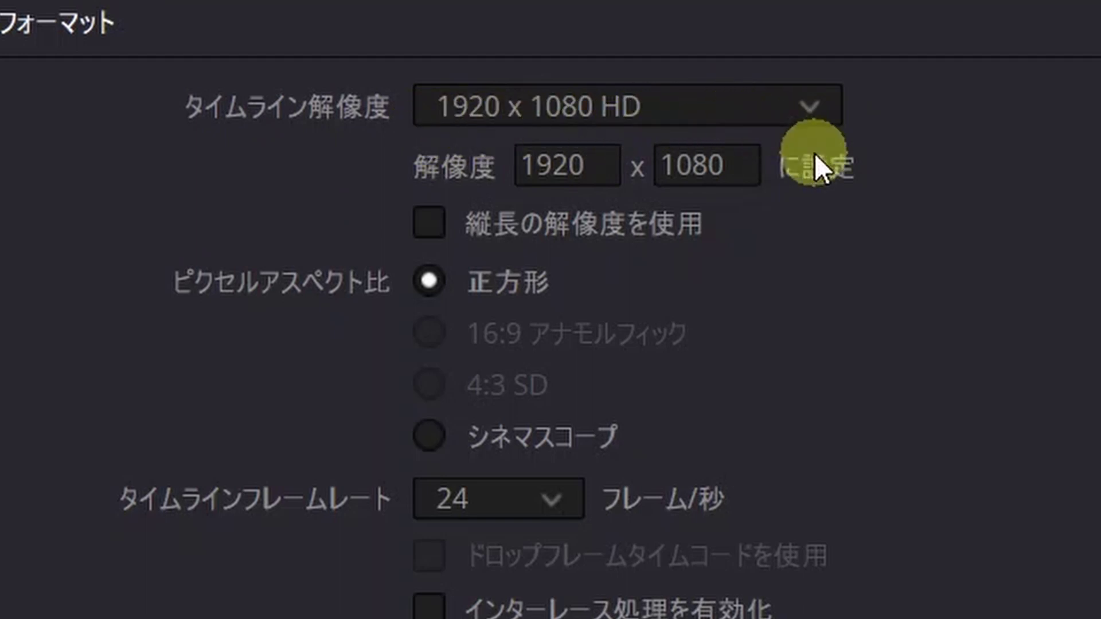
click(810, 109)
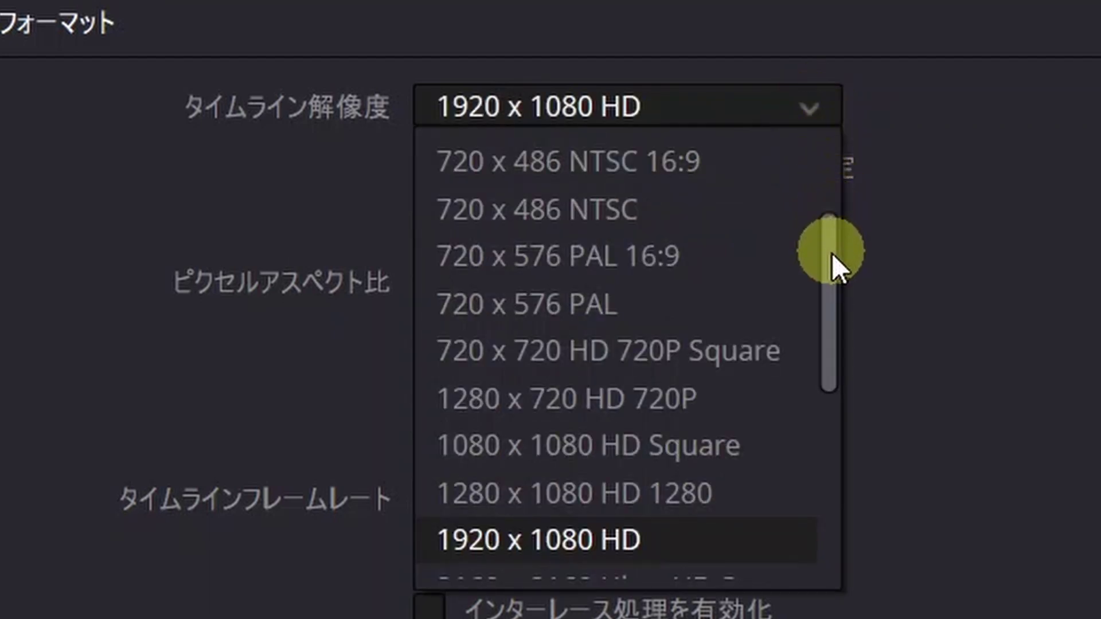
drag(832, 267, 832, 360)
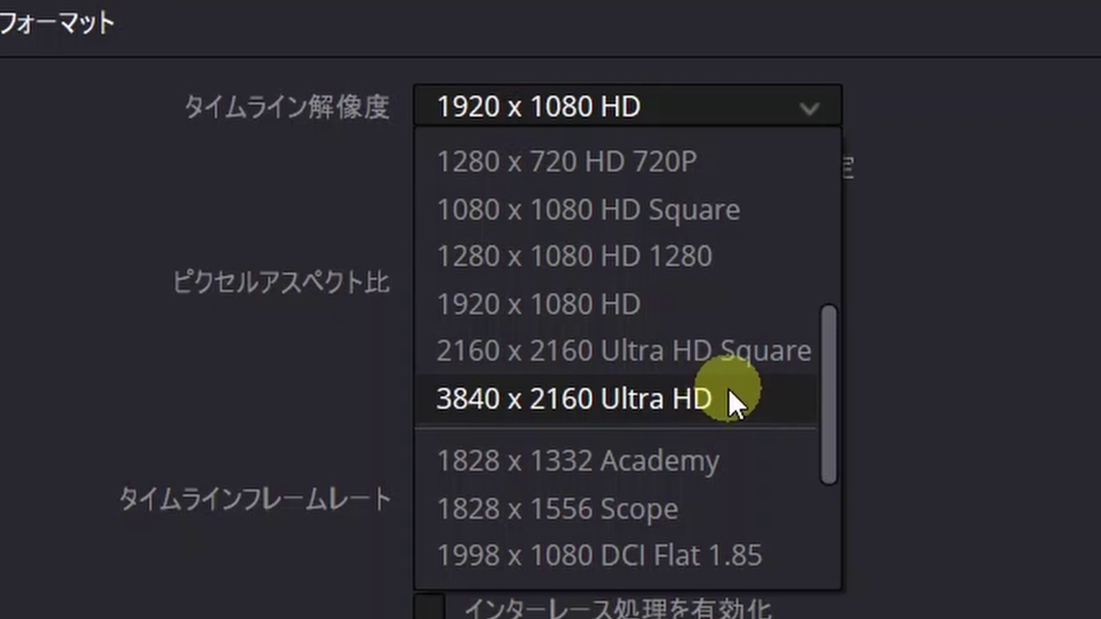
click(729, 391)
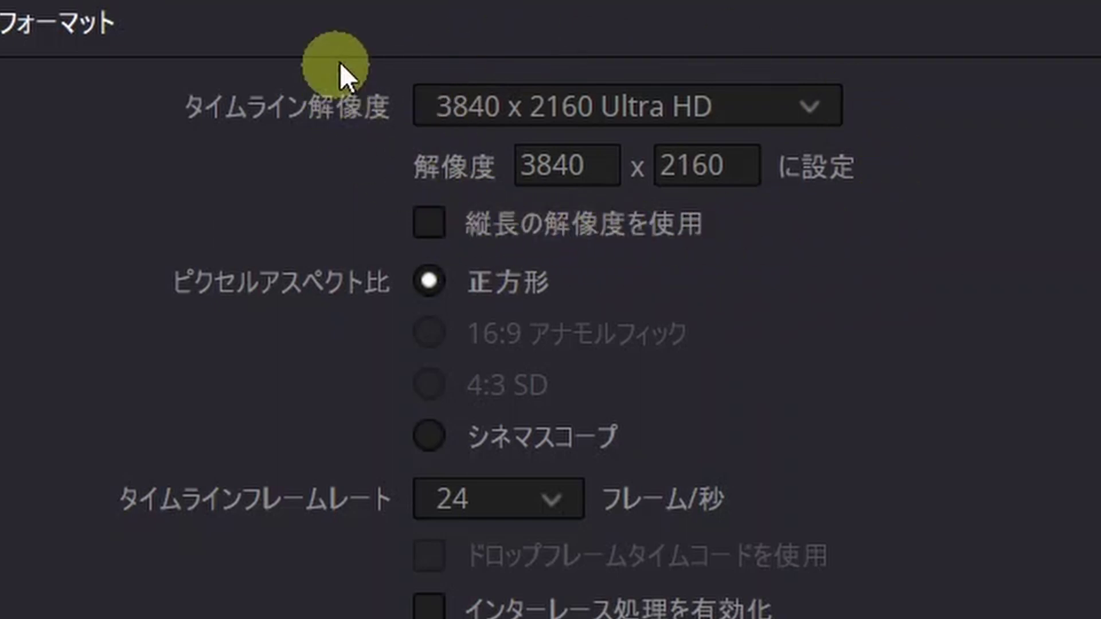
click(807, 109)
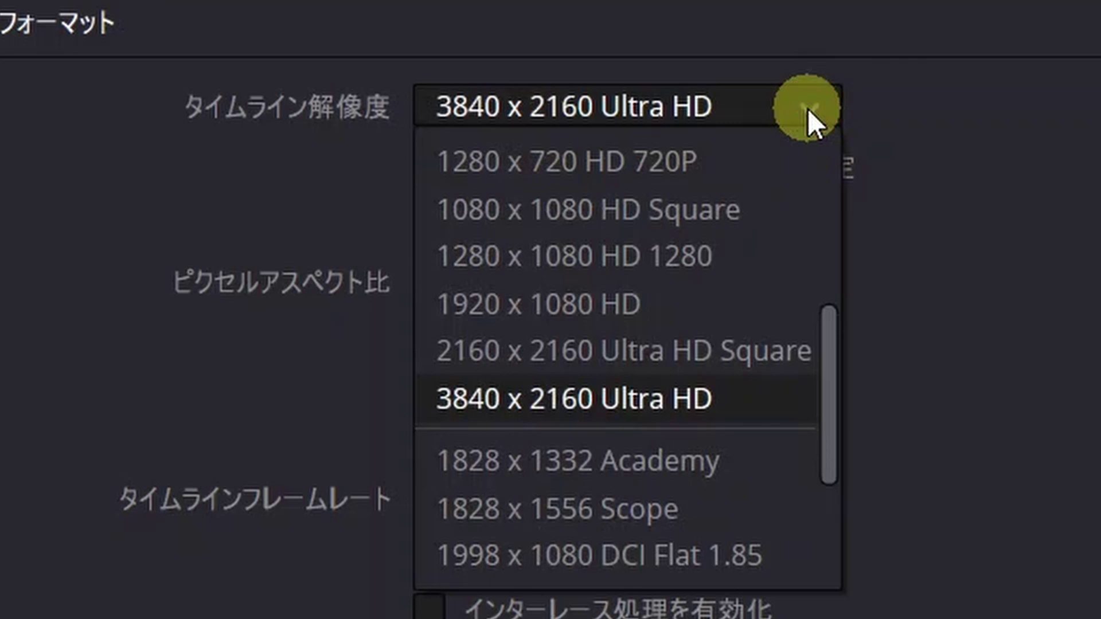
click(690, 300)
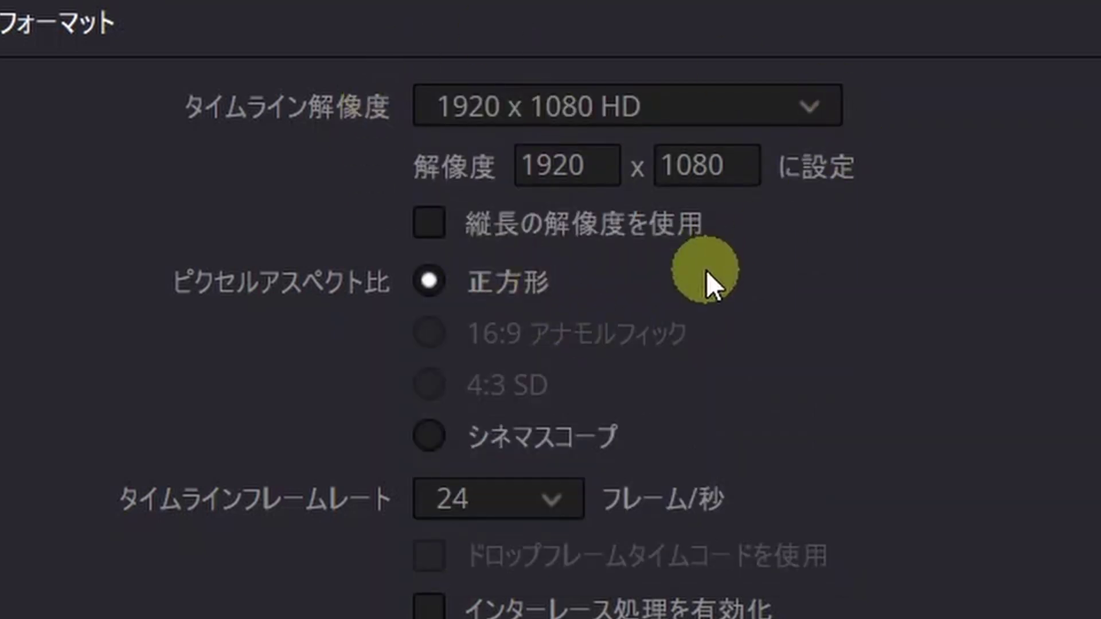
scroll(706, 271, down, 5)
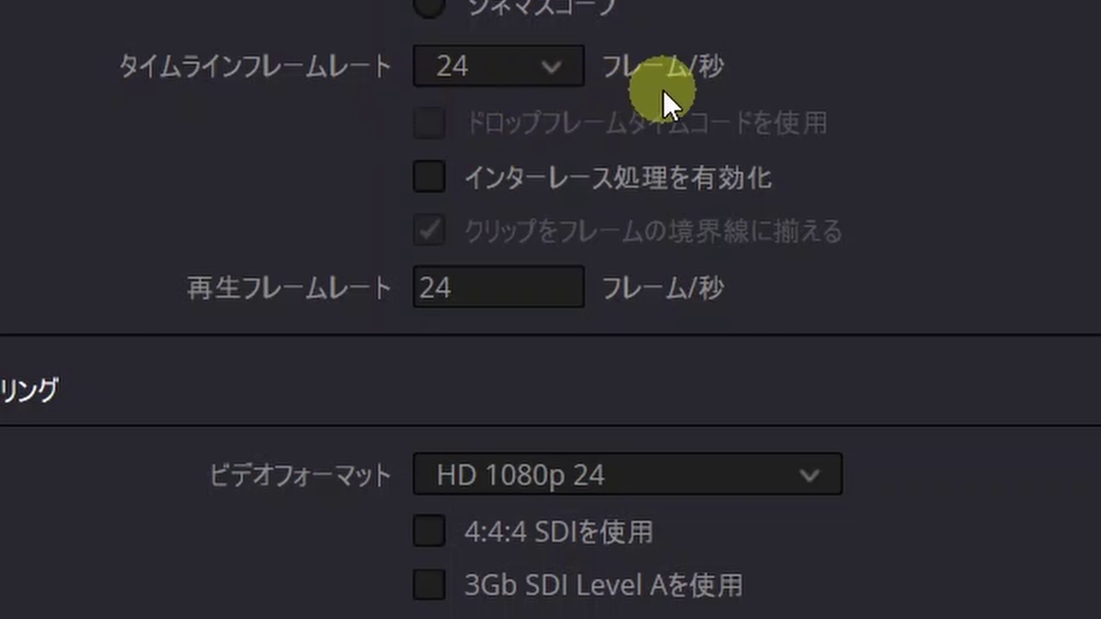
click(555, 71)
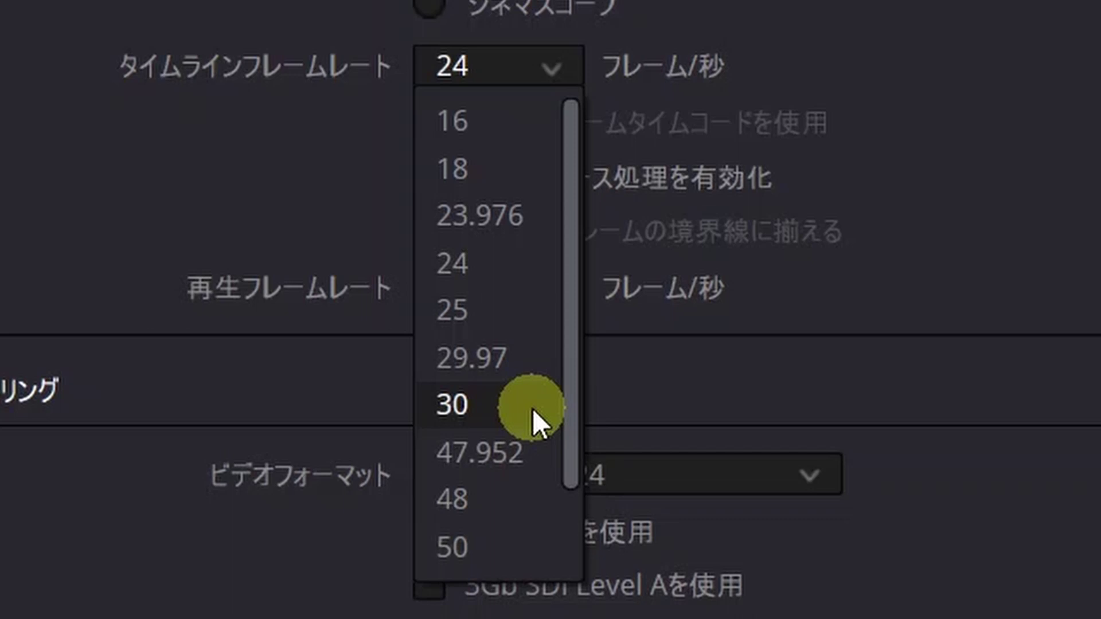
drag(568, 400, 563, 531)
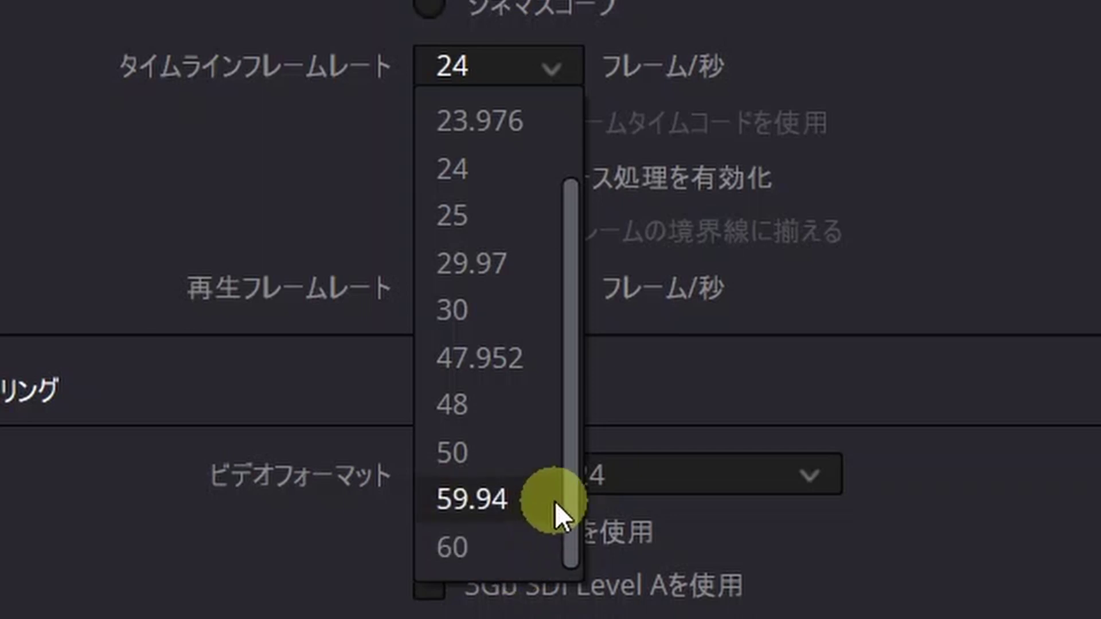
scroll(516, 121, up, 2)
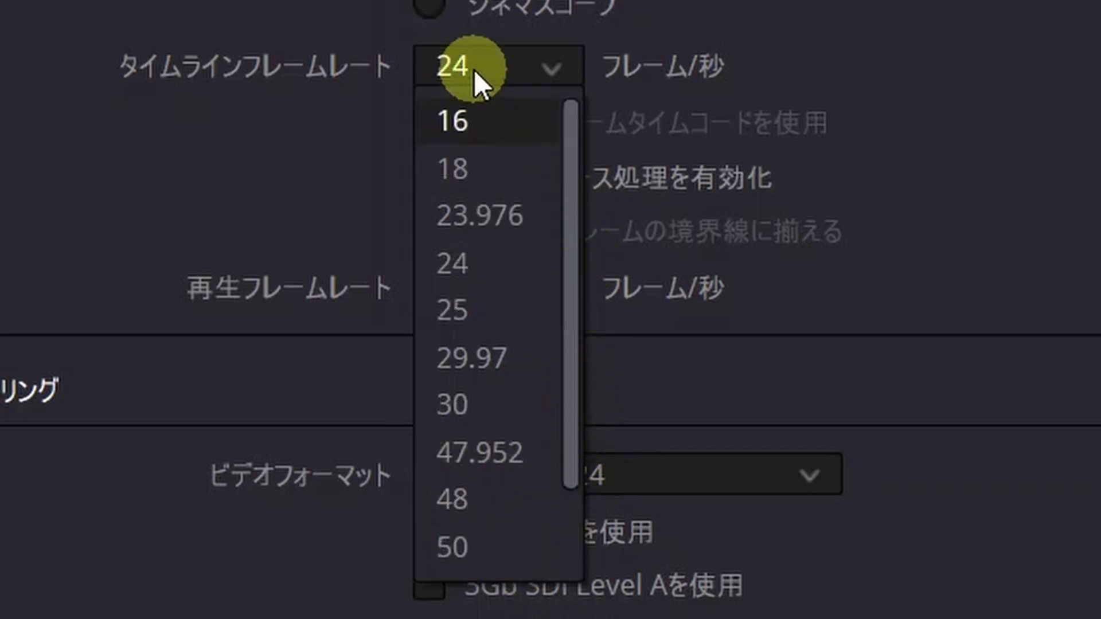
click(473, 70)
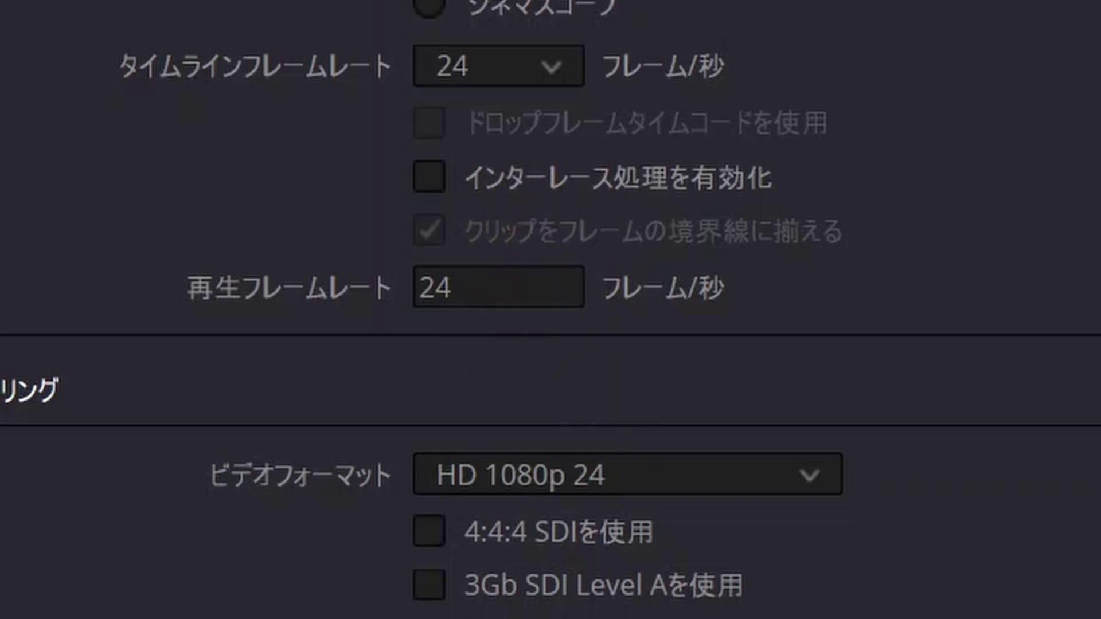
- Scroll Project Settings down past Monitoring to the Optimized Media and Render Cache section
scroll(551, 309, down, 5)
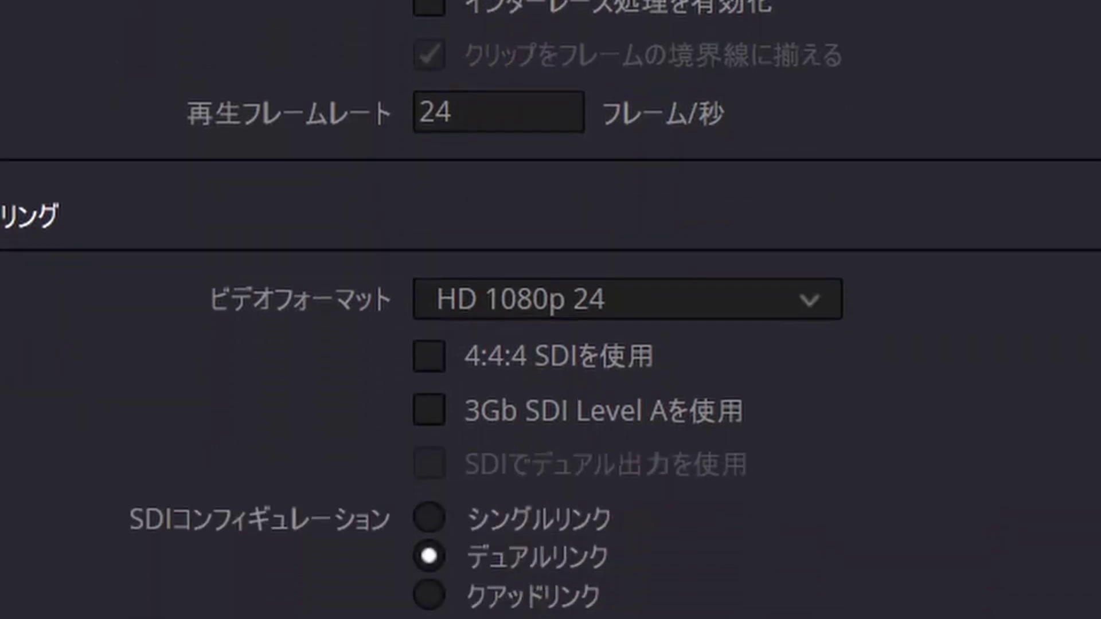
scroll(538, 194, up, 2)
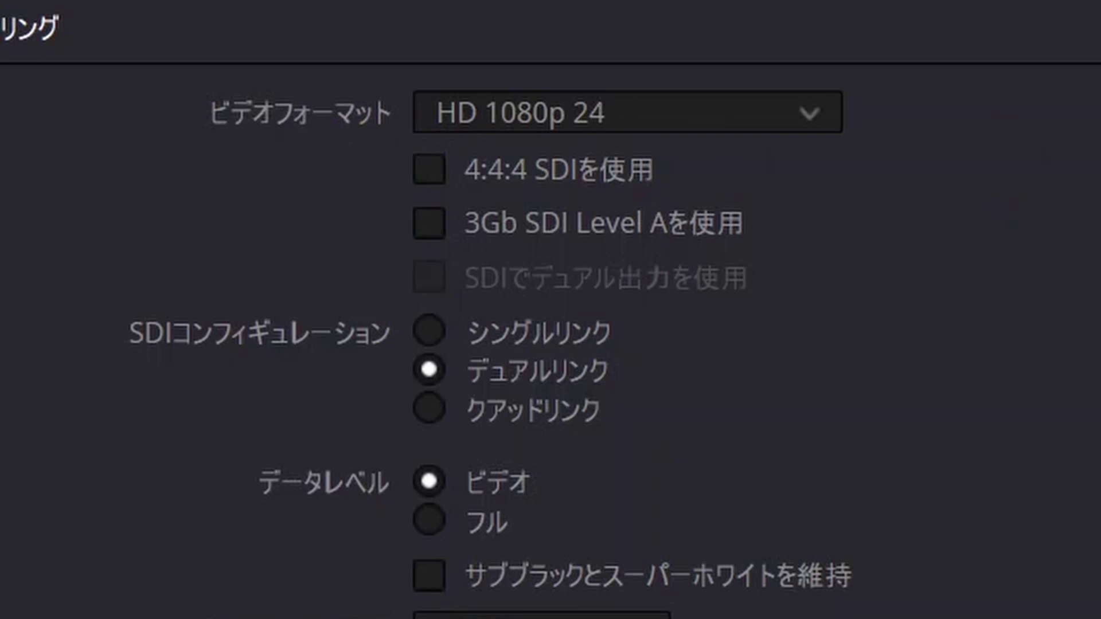
scroll(550, 309, down, 1)
scroll(551, 310, down, 4)
scroll(551, 310, down, 5)
scroll(550, 310, down, 3)
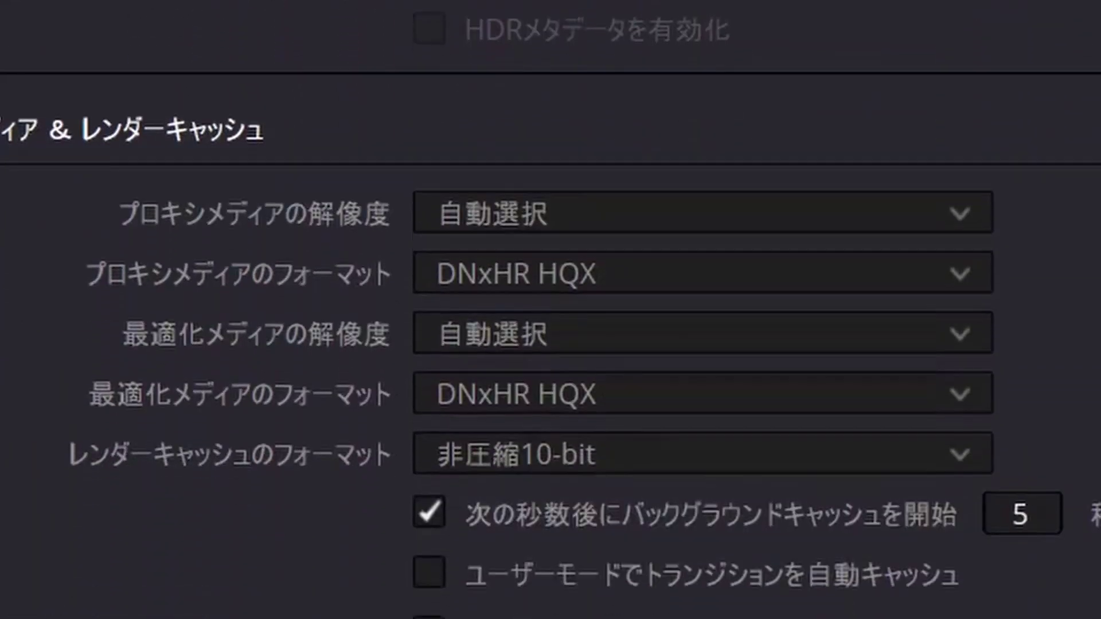
scroll(551, 310, down, 2)
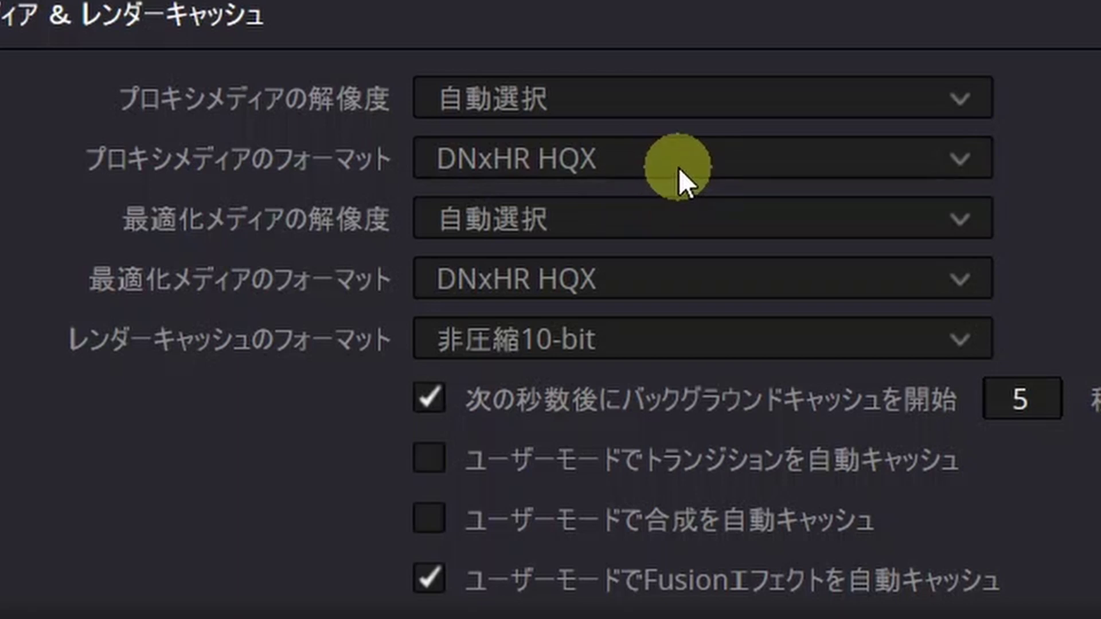
- Set the proxy, optimized media and render cache formats to DNxHR SQ
click(959, 158)
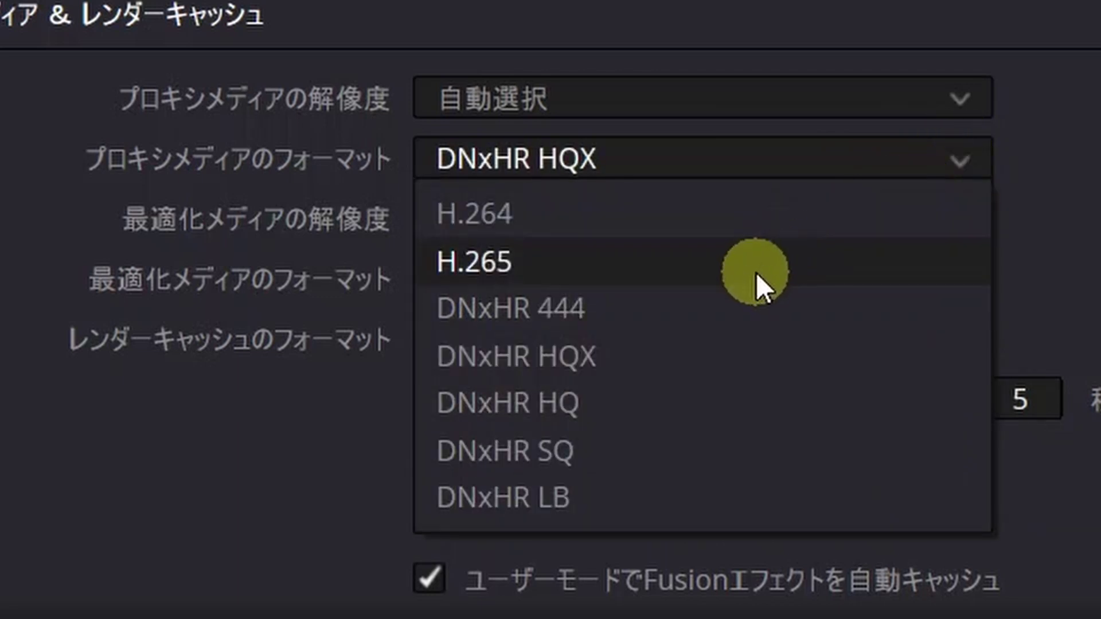
click(637, 448)
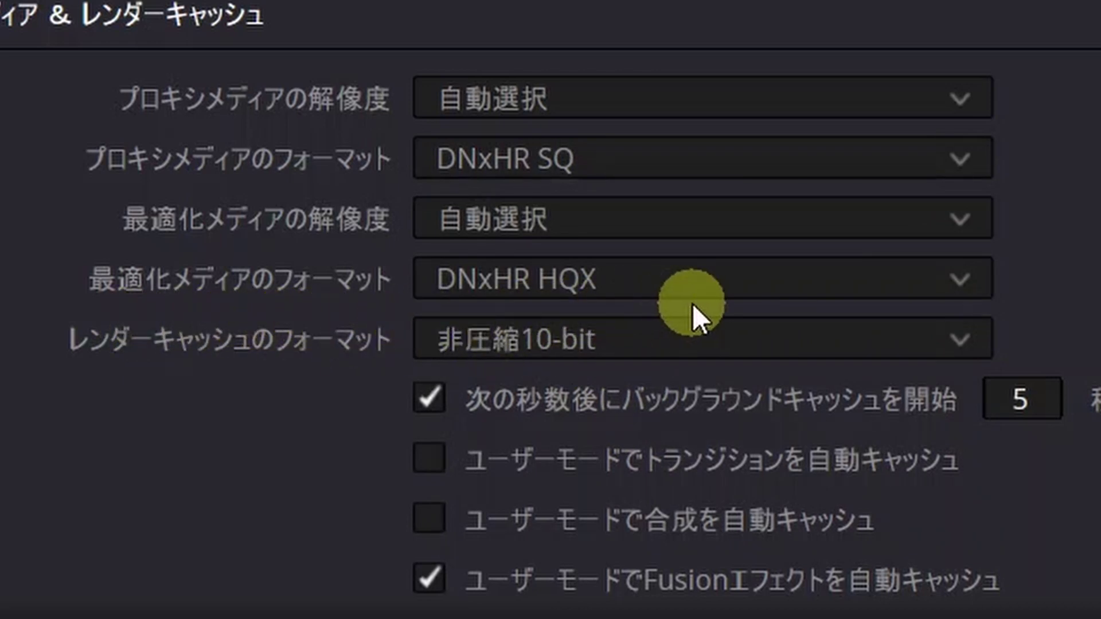
click(961, 281)
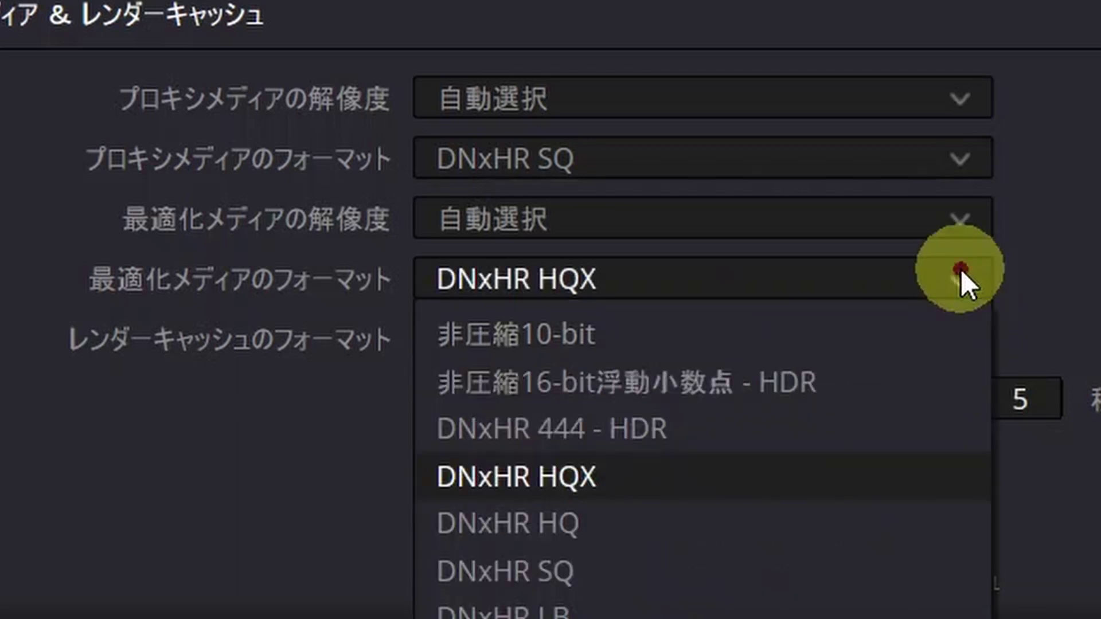
click(668, 569)
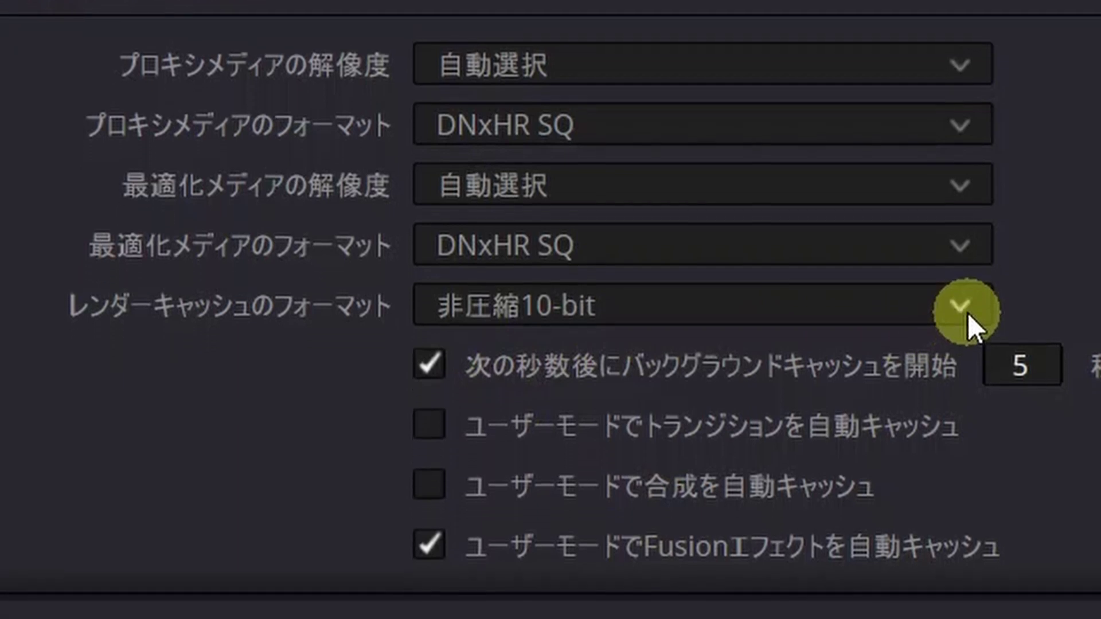
click(967, 356)
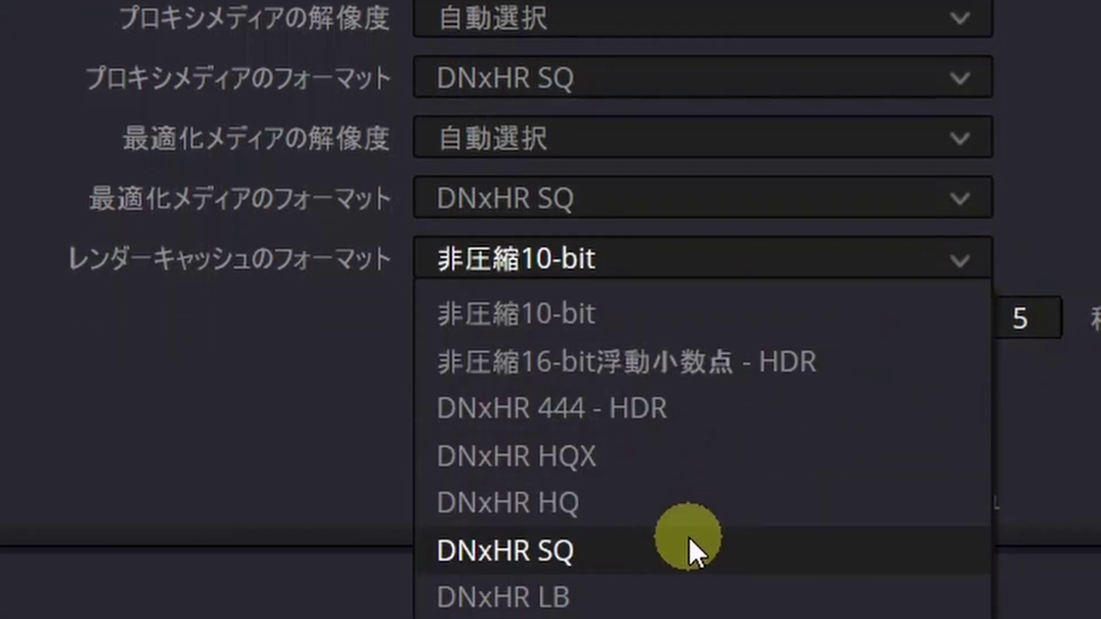
click(689, 542)
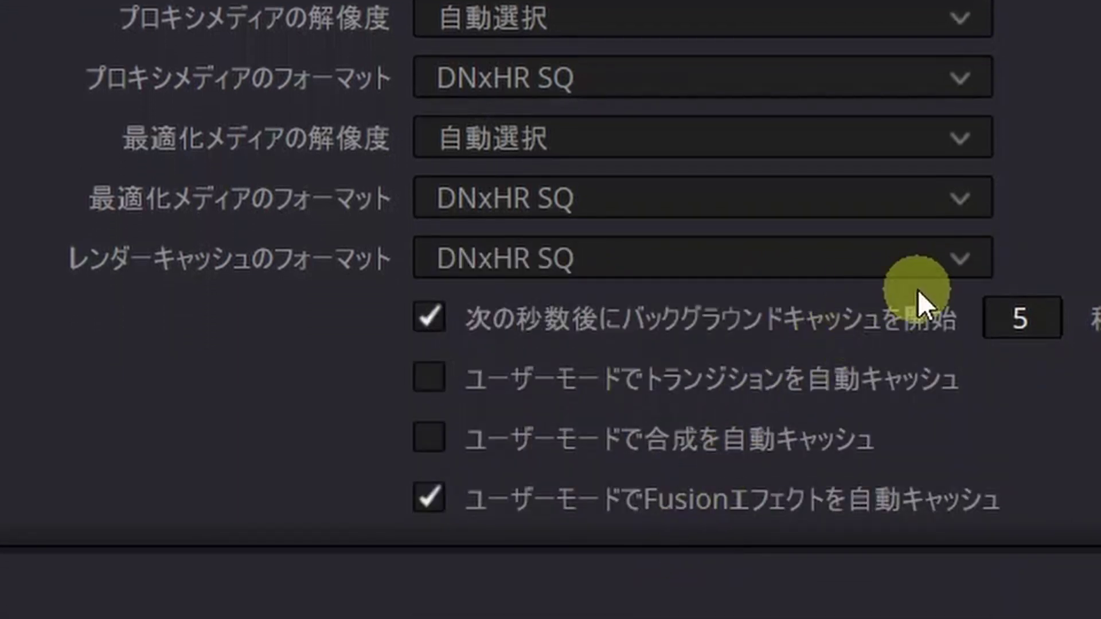
- Confirm DNxHR SQ as the proxy format and save the project settings with 保存
click(968, 85)
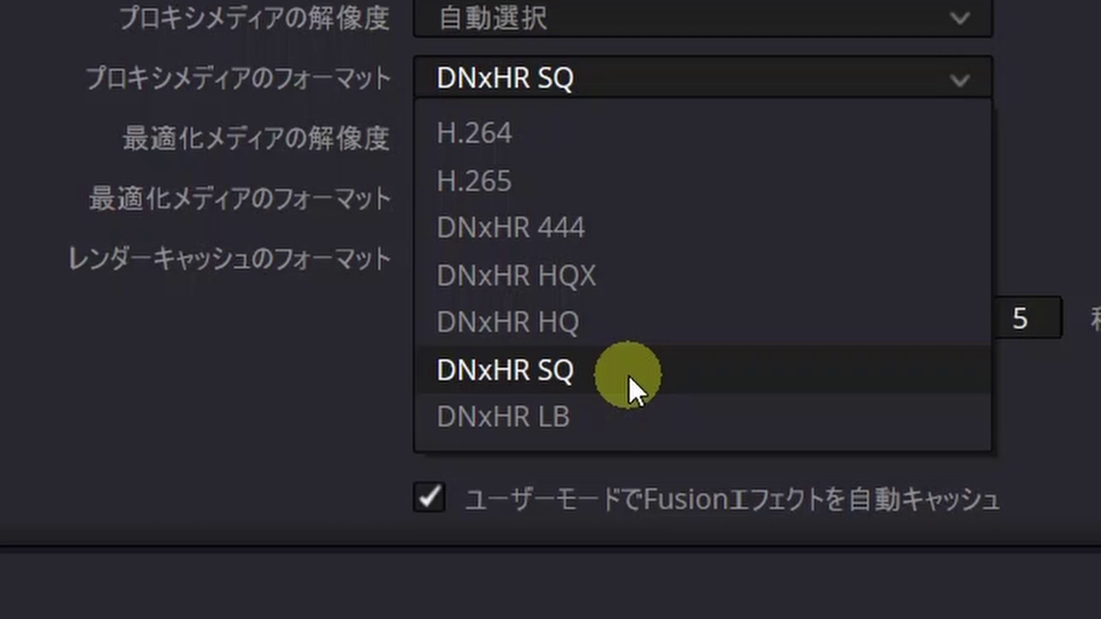
click(628, 376)
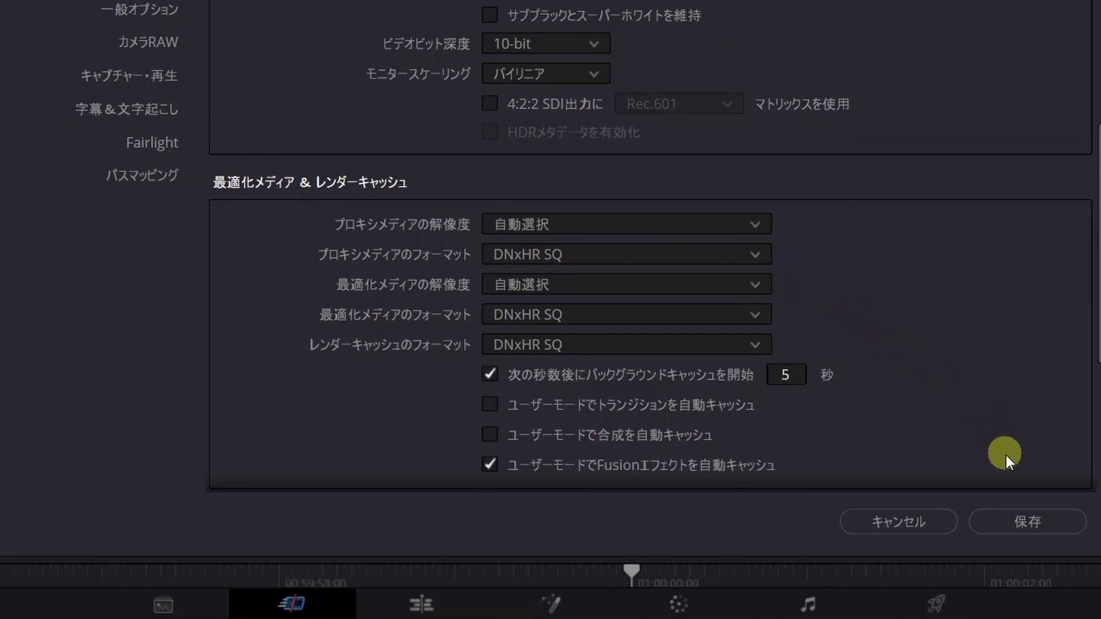
click(1061, 524)
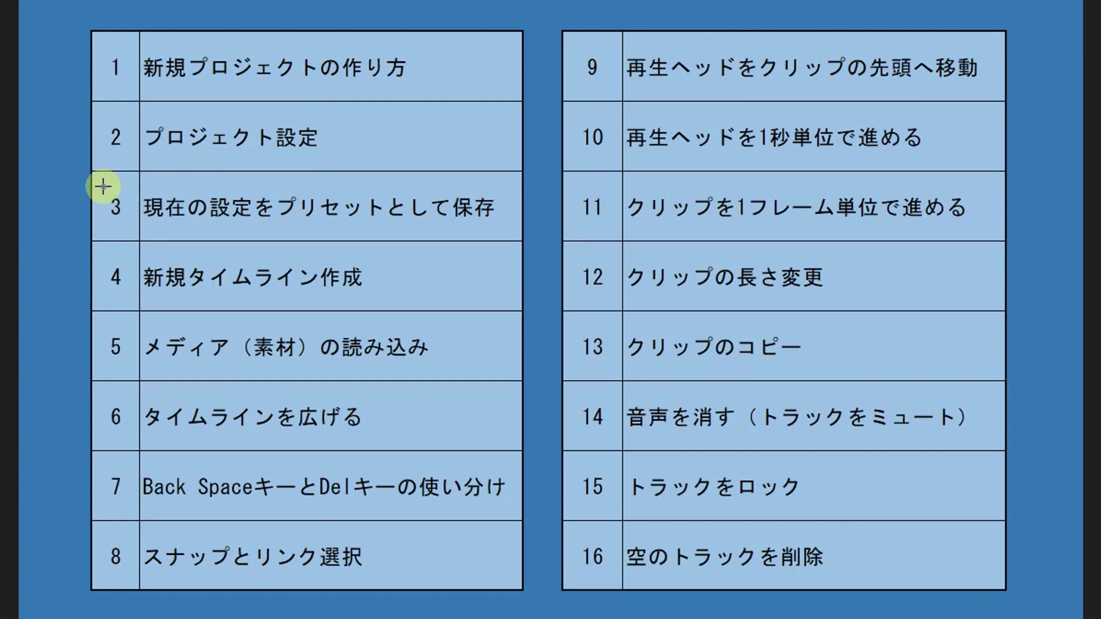
- Spotlight row 3 of the slide's topic table, saving current settings as a preset
drag(106, 187, 508, 229)
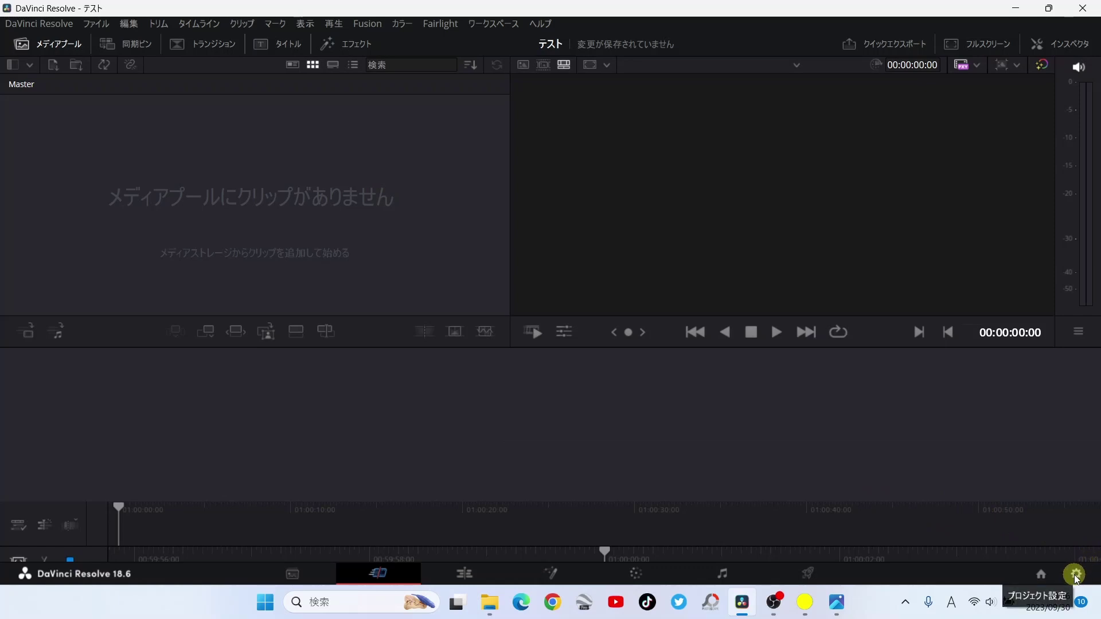
- Reopen the テスト project settings at the top of Master Settings, showing 1920 x 1080 HD
click(1076, 575)
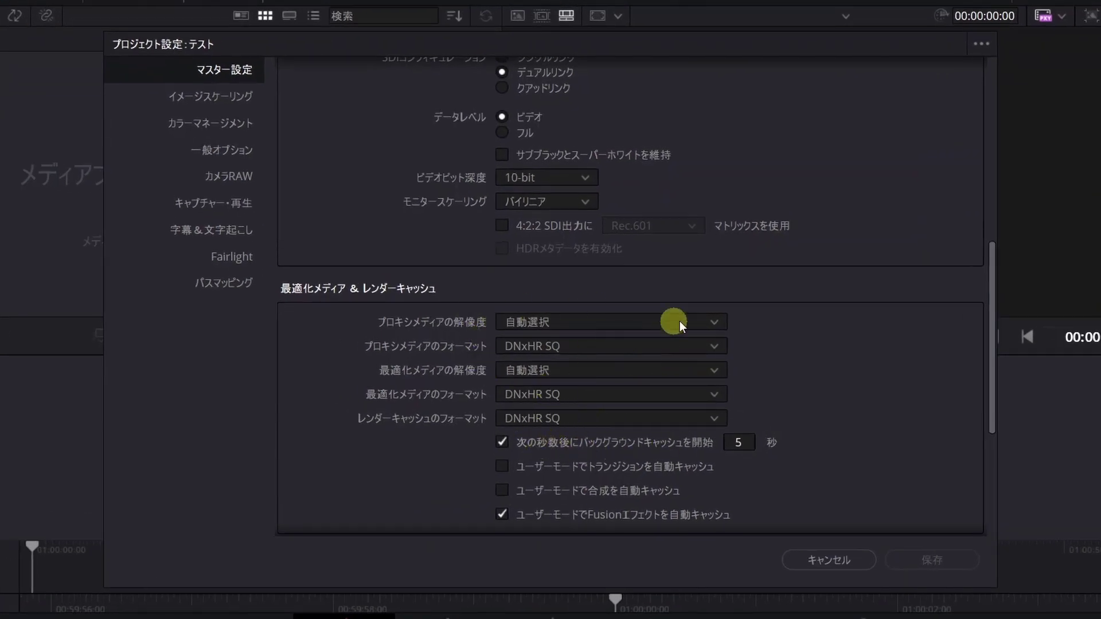
scroll(700, 274, up, 3)
scroll(667, 264, up, 4)
scroll(628, 277, up, 3)
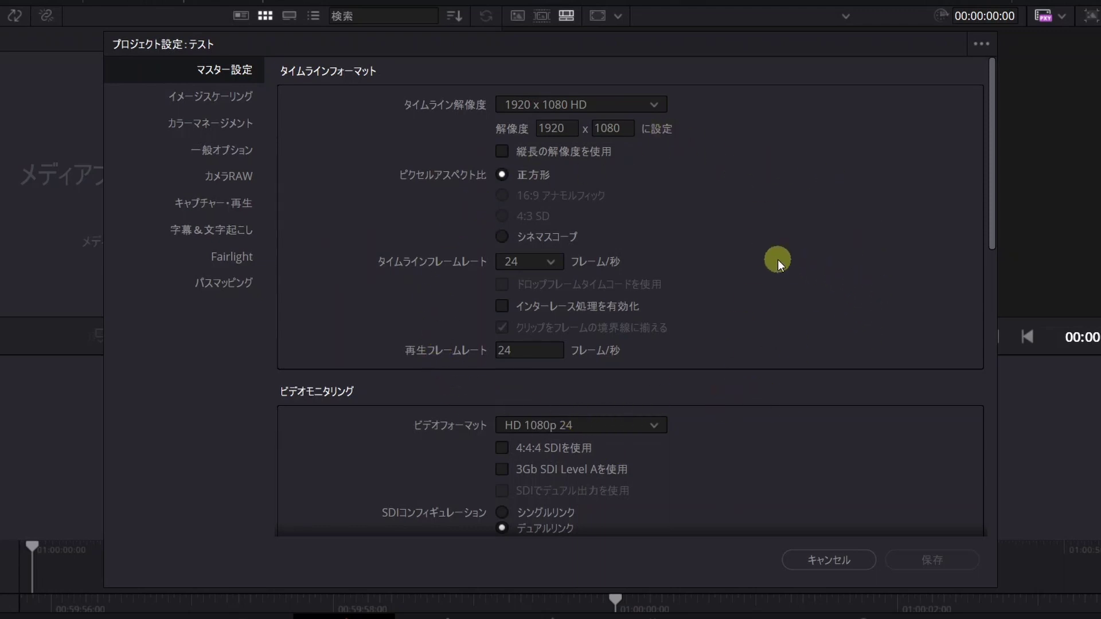
scroll(670, 229, down, 3)
scroll(670, 230, up, 3)
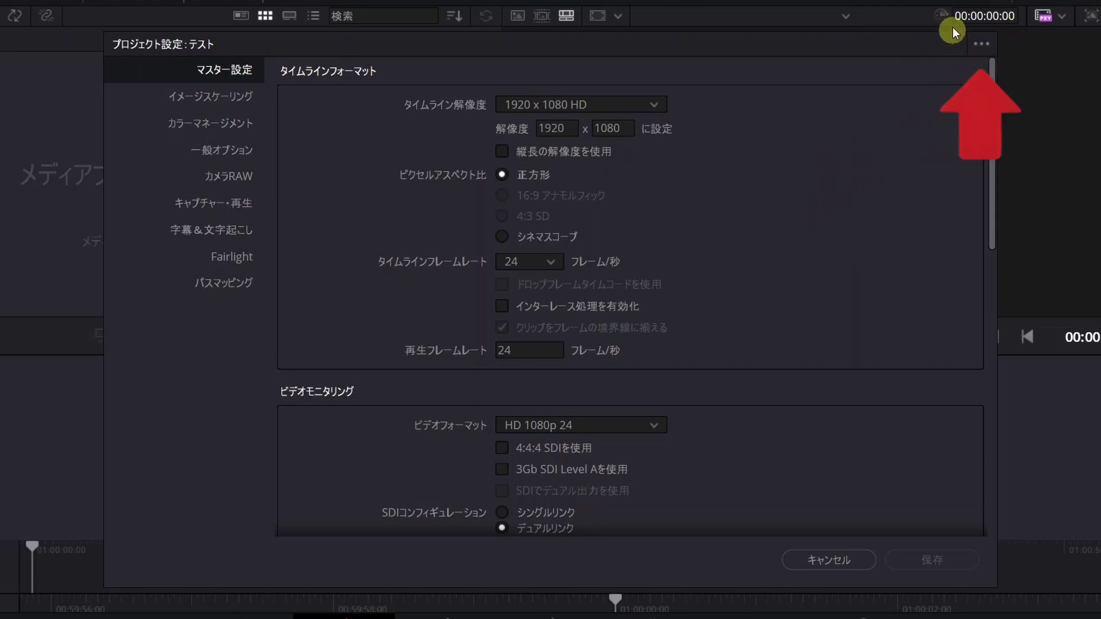
- Save the current settings as a preset named テスト, then close Project Settings with キャンセル
click(979, 43)
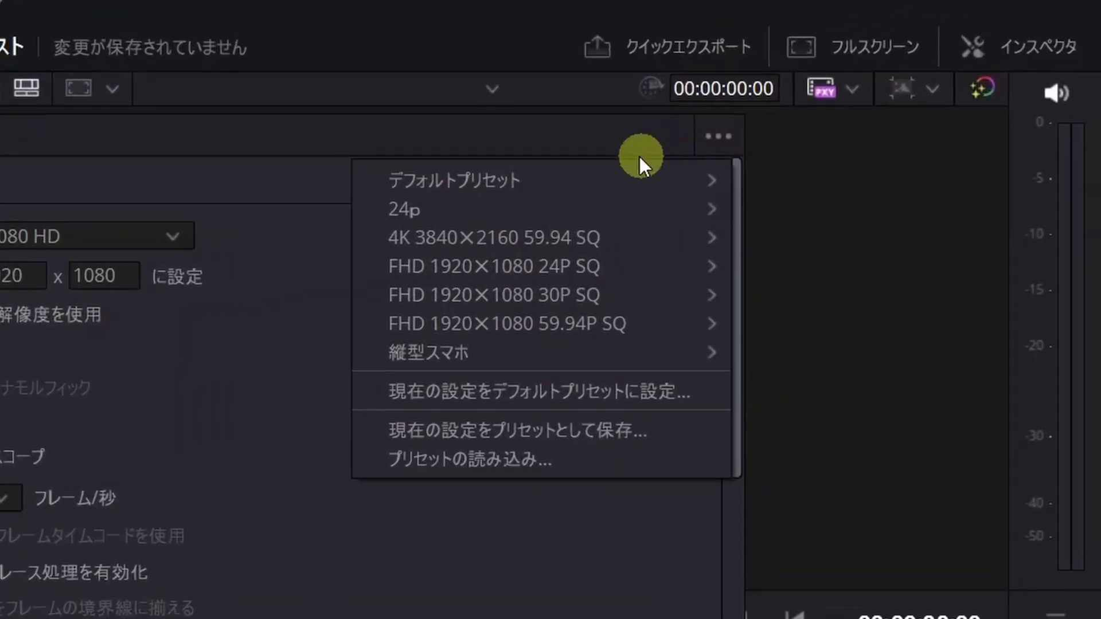
mouse_move(502, 286)
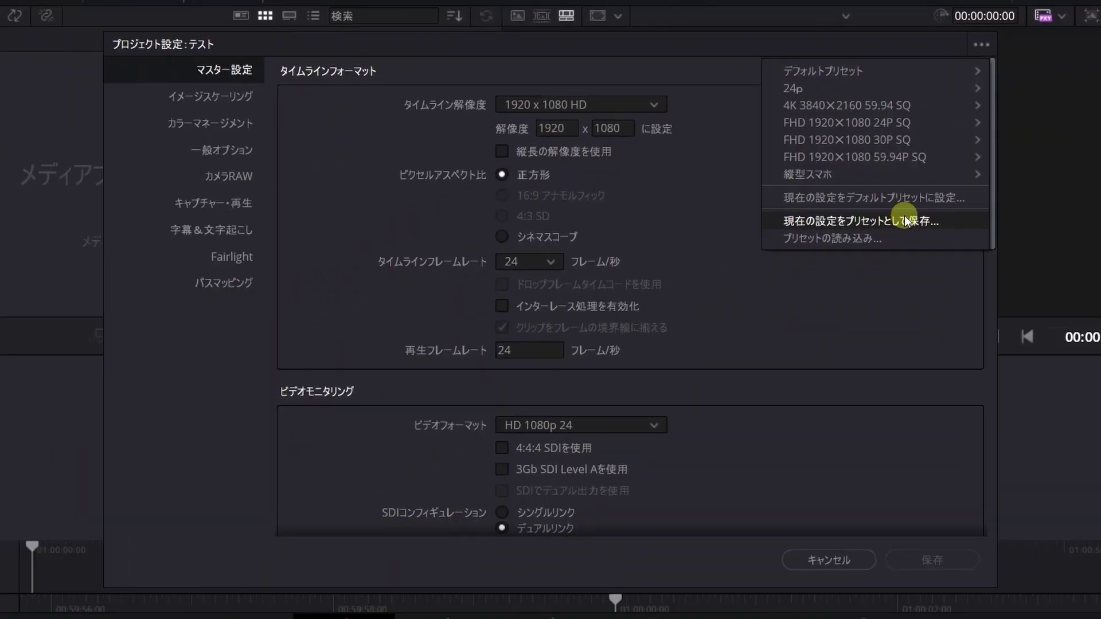
click(904, 217)
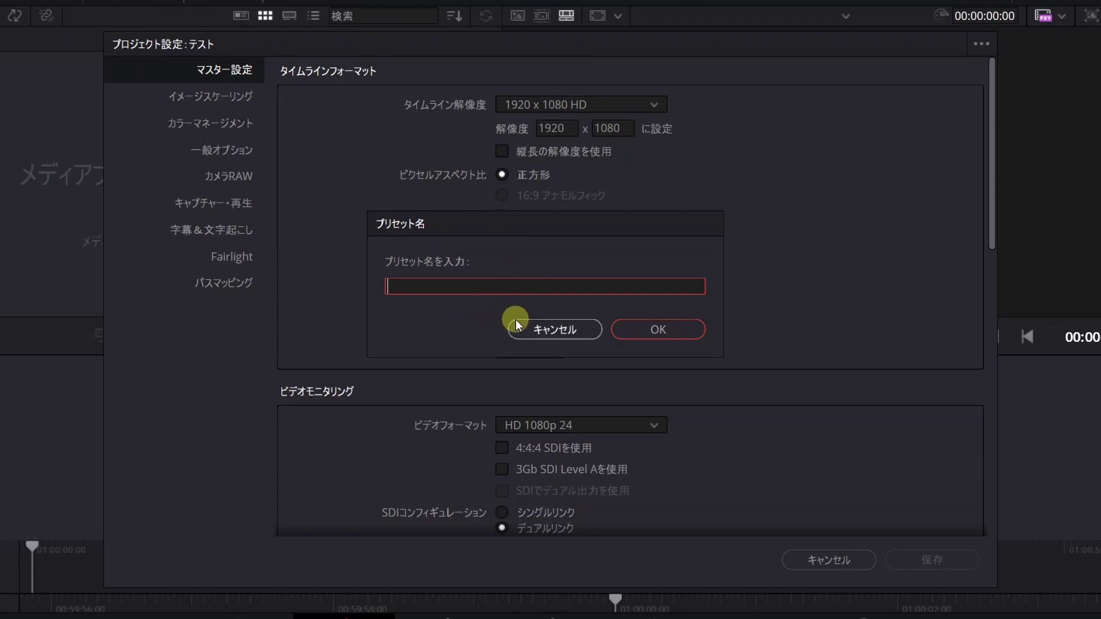
text(te)
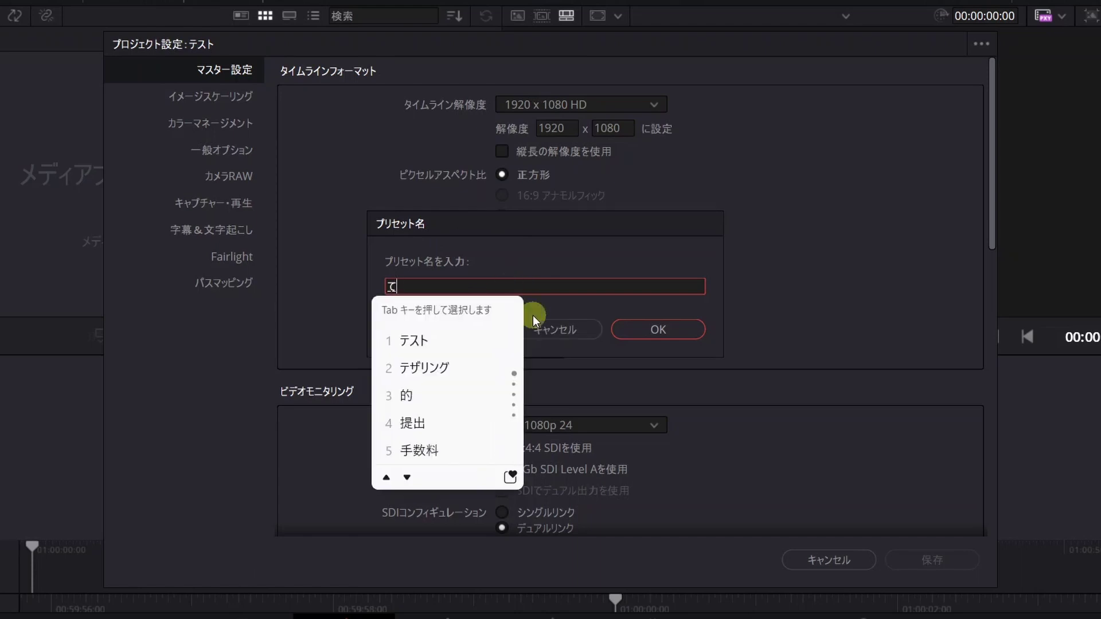
click(427, 342)
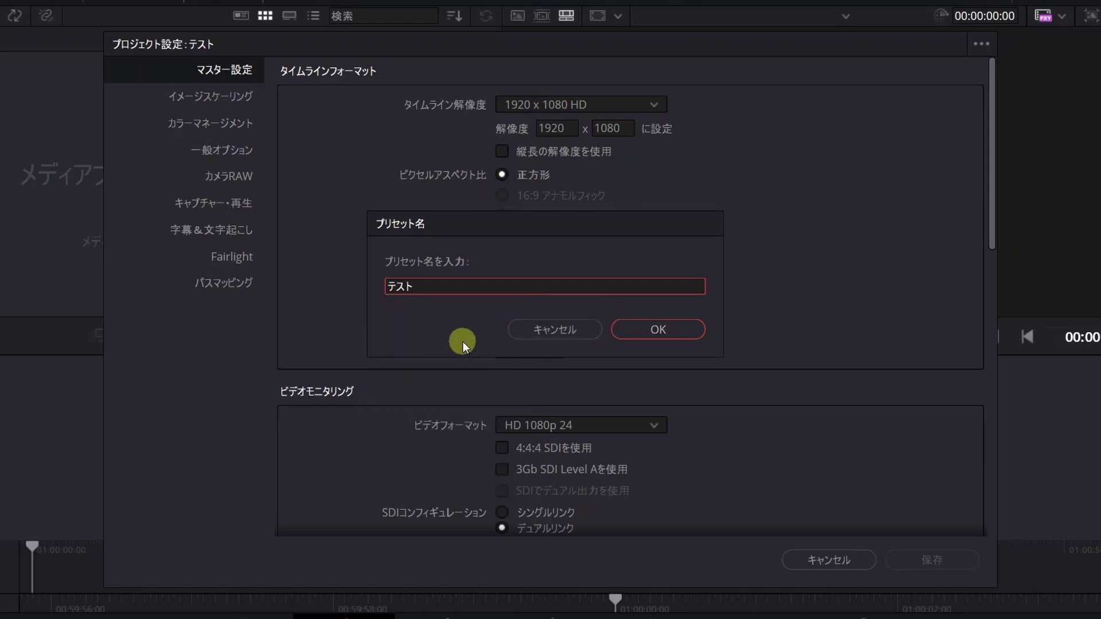
click(633, 329)
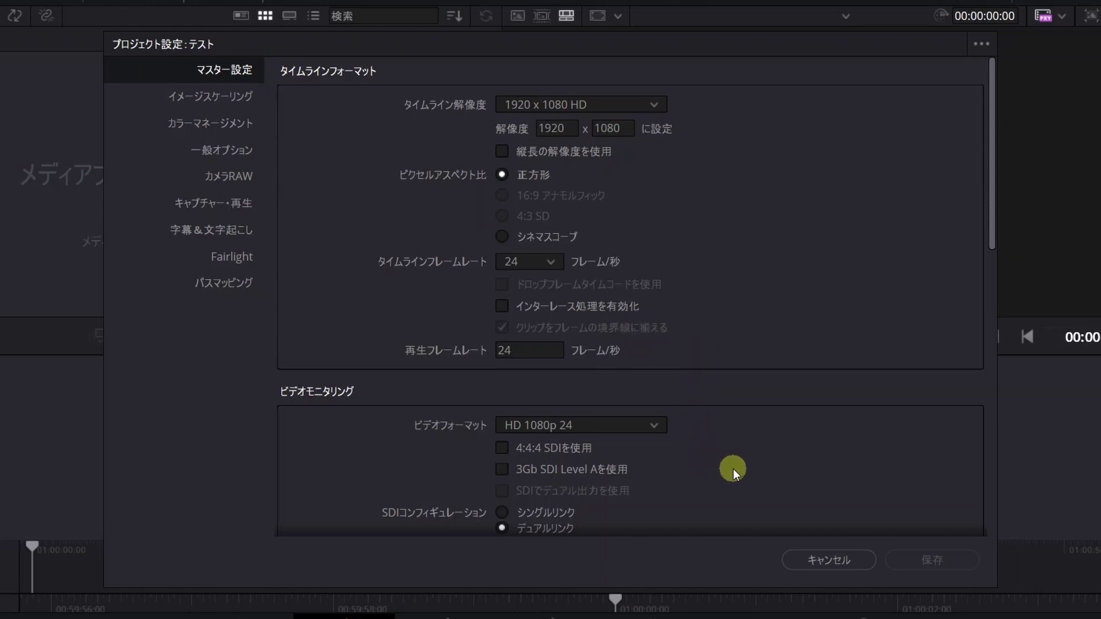
click(834, 556)
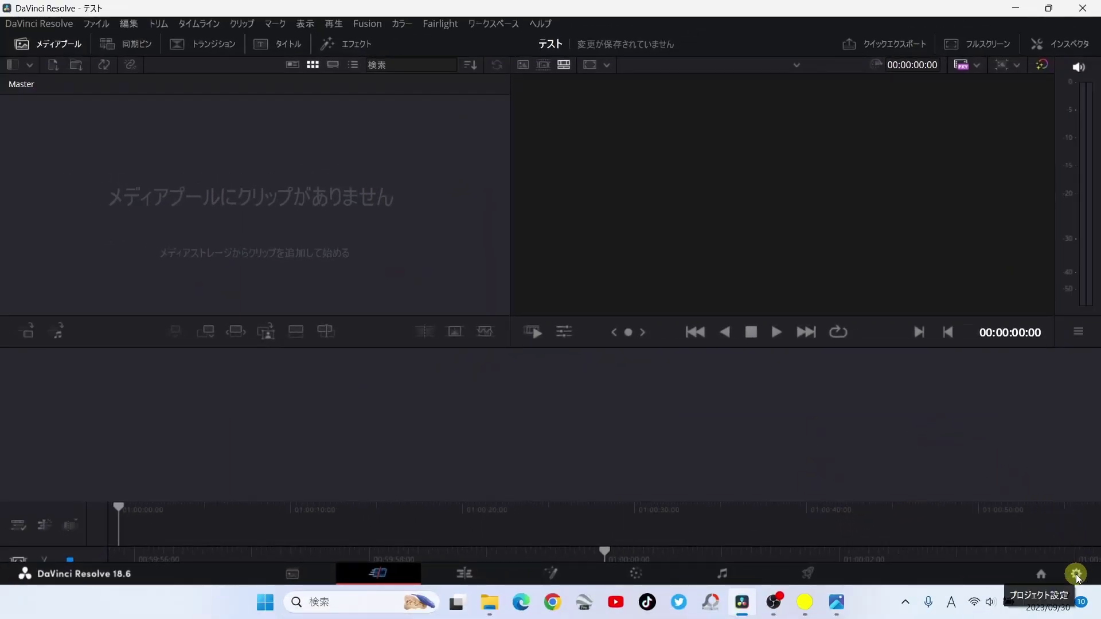
click(1076, 573)
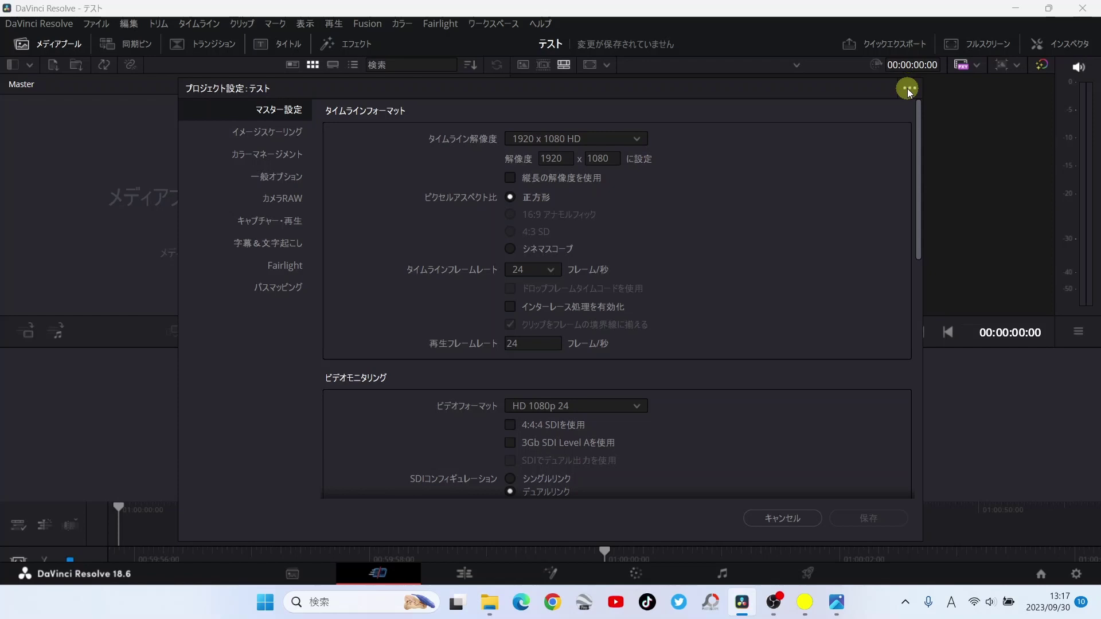
click(909, 87)
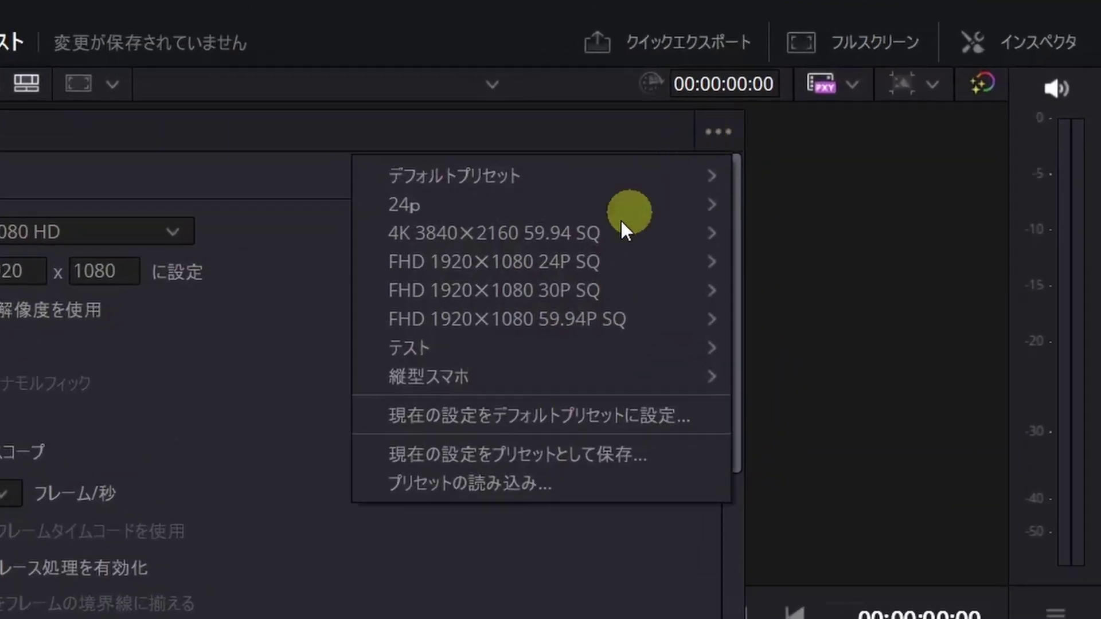
mouse_move(507, 327)
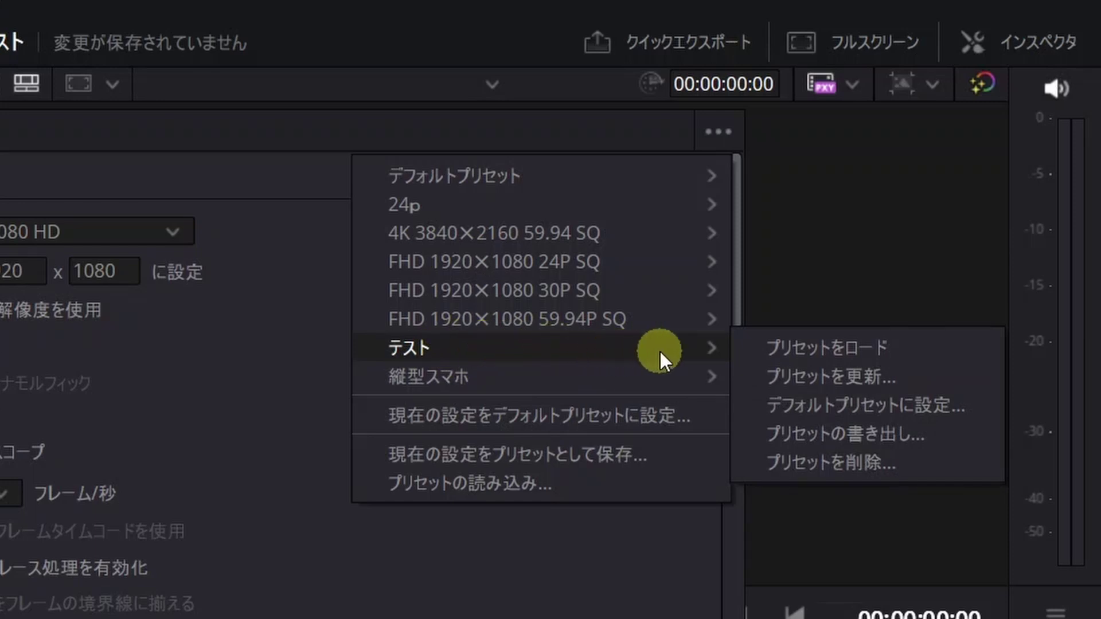
click(899, 346)
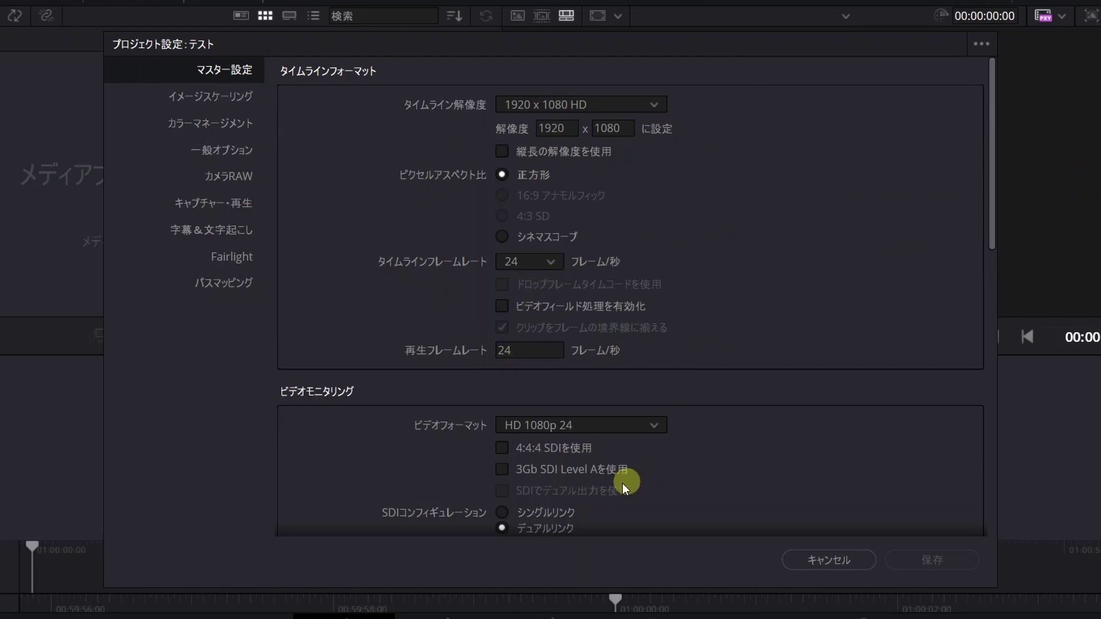
scroll(595, 329, down, 3)
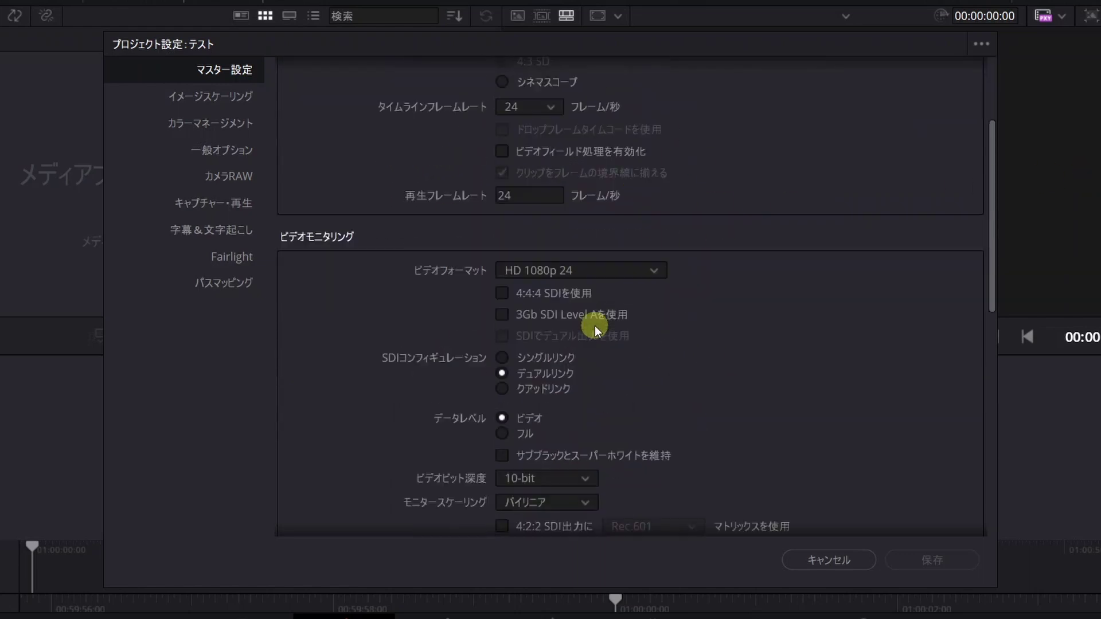
scroll(531, 361, down, 1)
scroll(535, 364, down, 1)
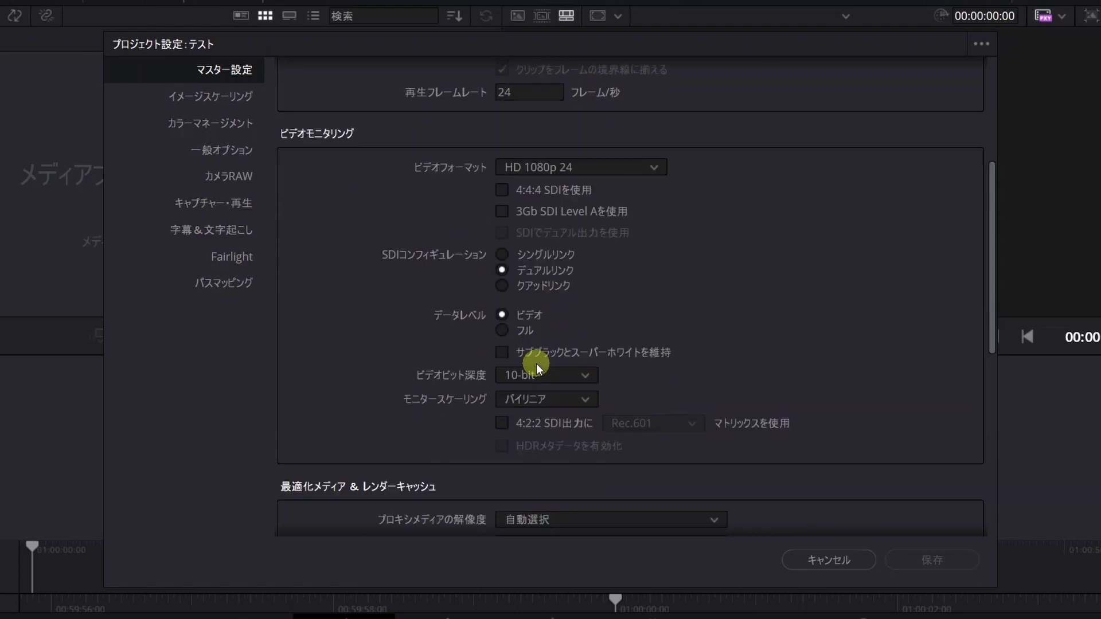
scroll(528, 350, down, 3)
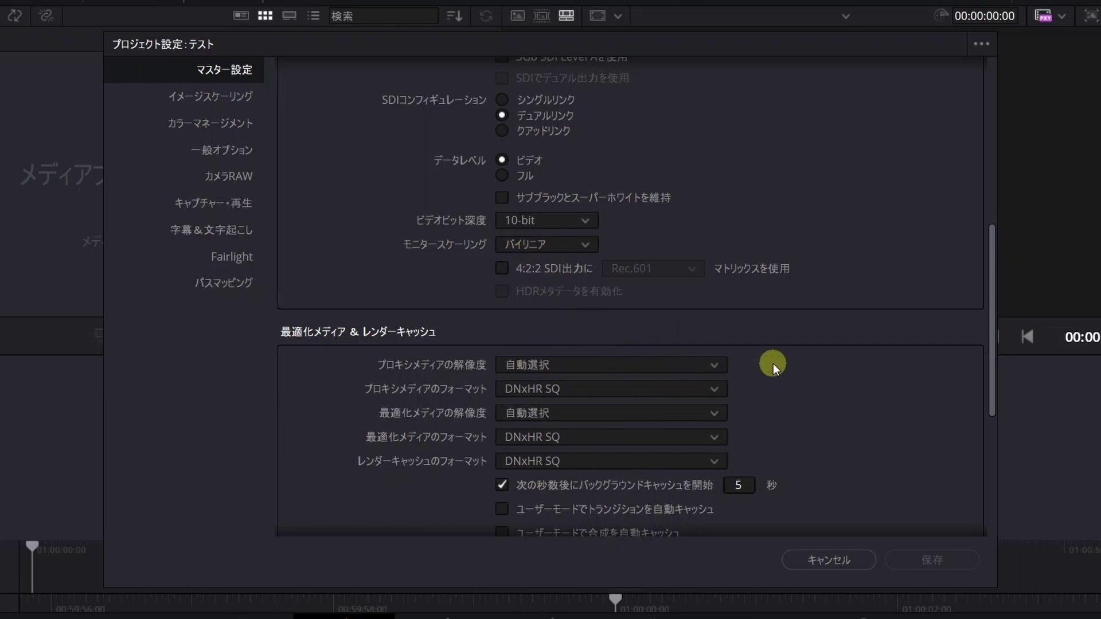
click(852, 560)
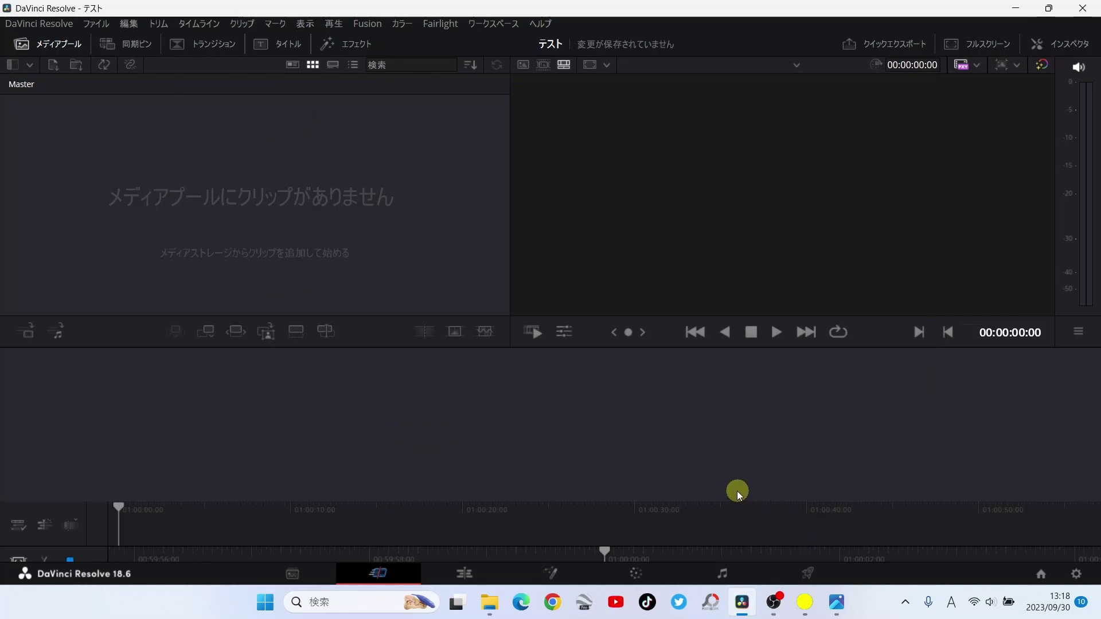
- Back on the slide, spotlight row 4, 新規タイムライン作成 (creating a new timeline)
click(836, 602)
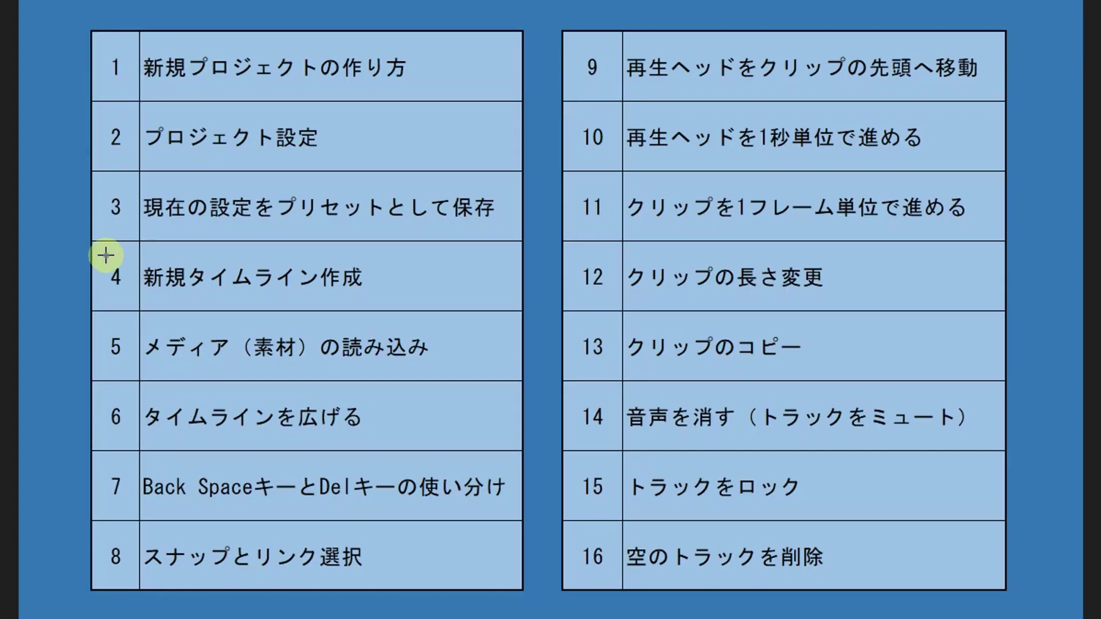
drag(106, 254, 387, 301)
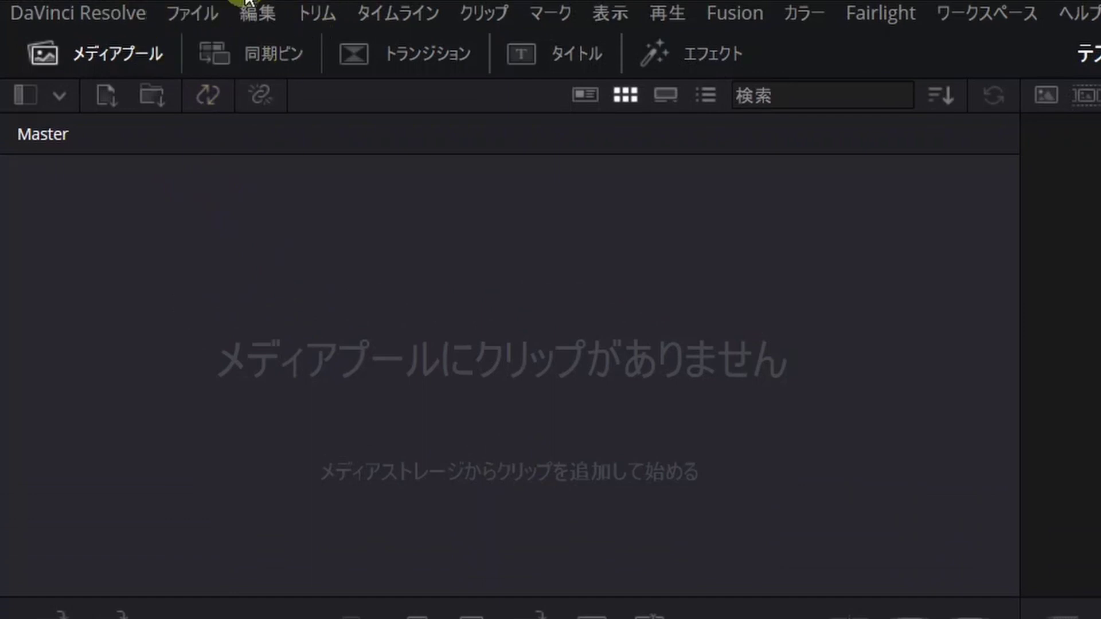
- Create a new empty timeline named 'Timeline 1' from ファイル > 新規タイムライン
click(191, 15)
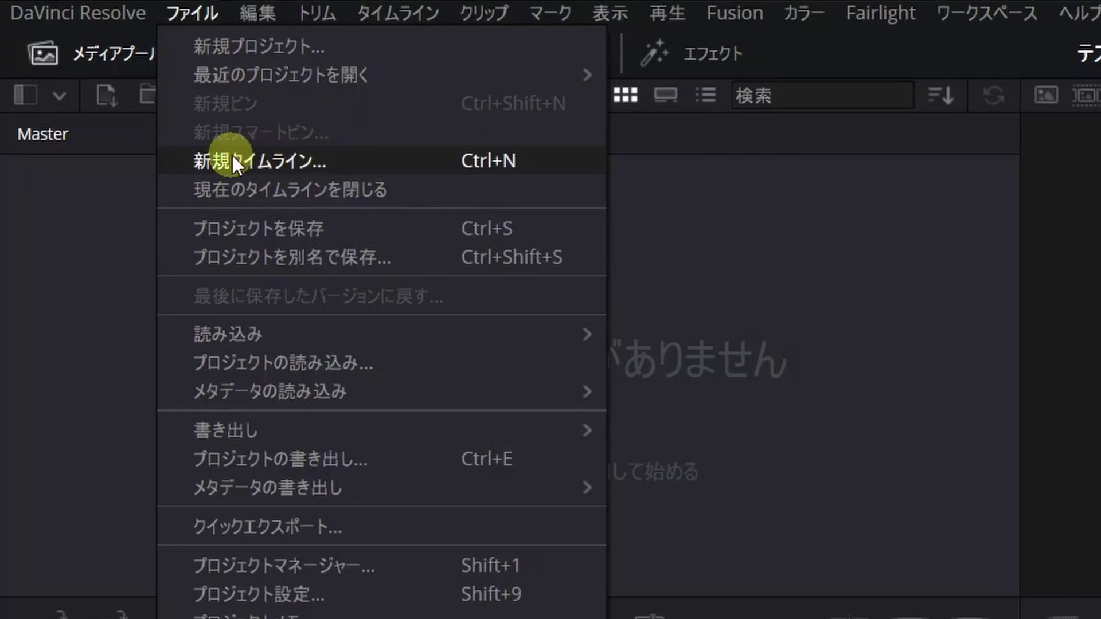
click(252, 161)
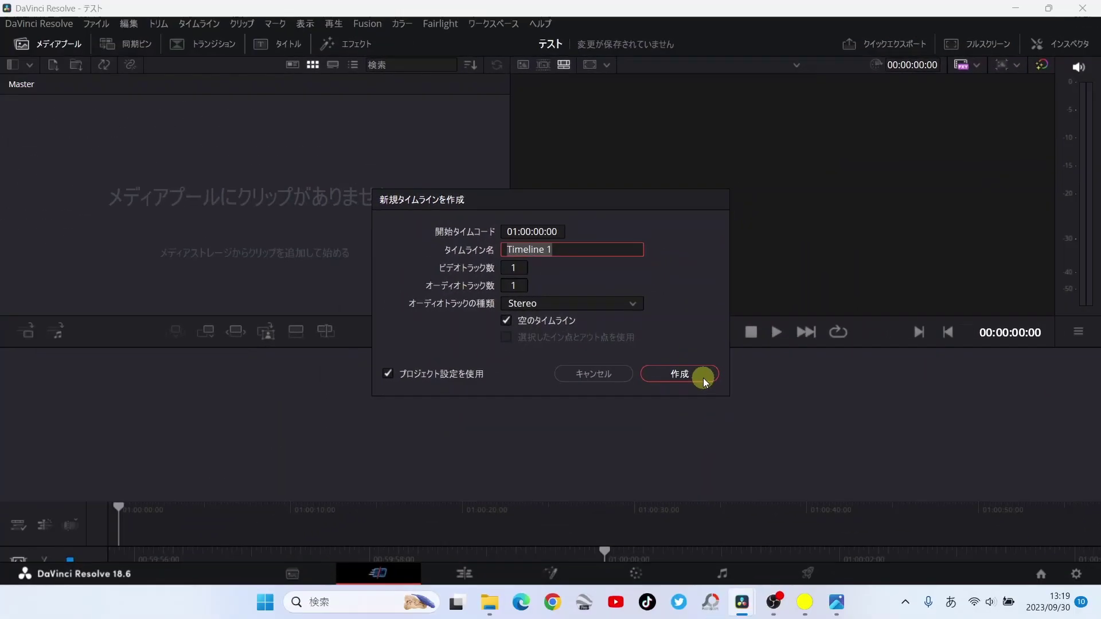
click(704, 381)
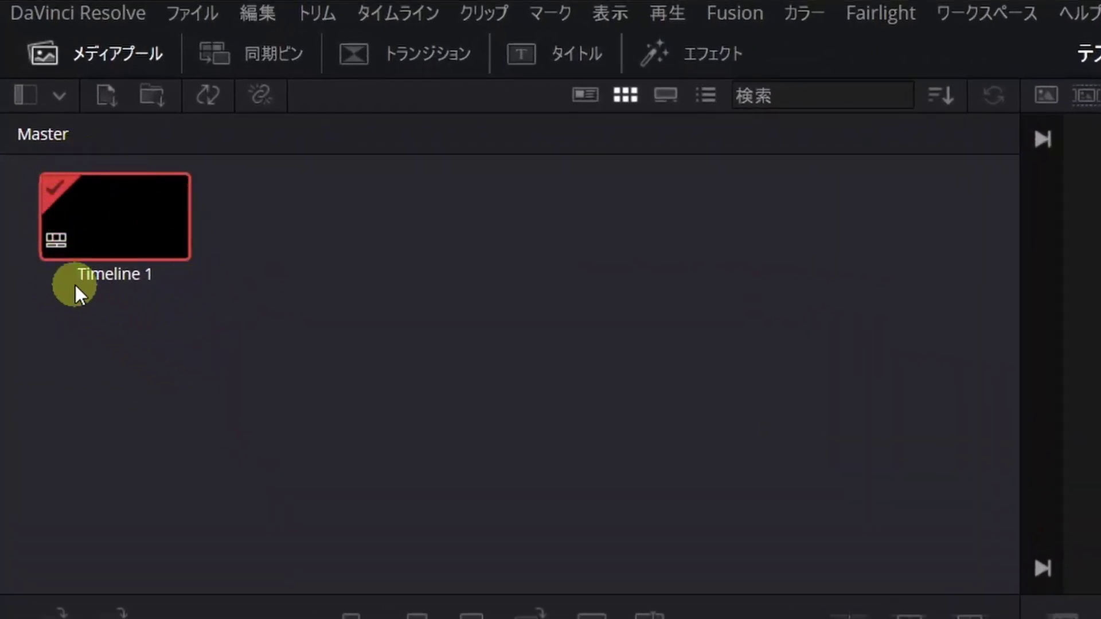
- Delete Timeline 1 from the テスト media pool and confirm with 削除
click(211, 11)
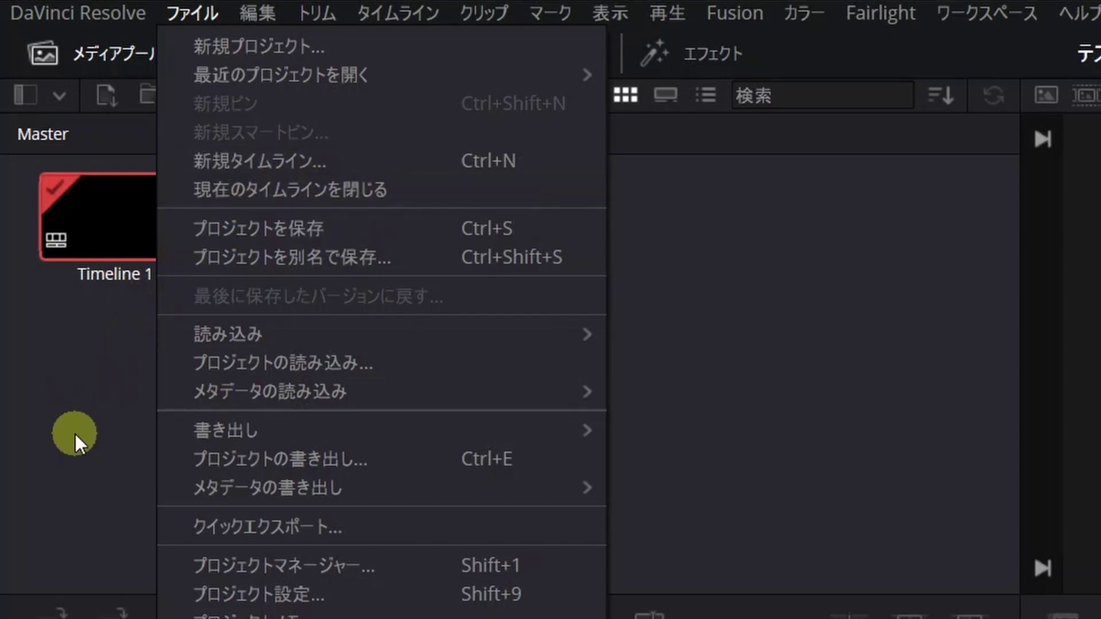
click(74, 434)
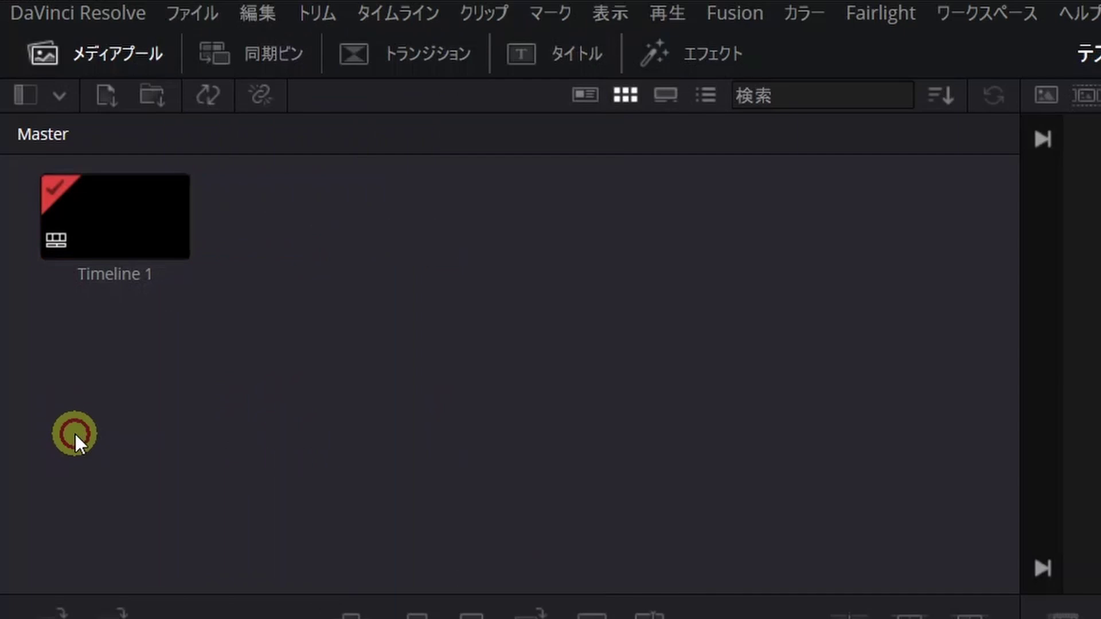
click(129, 231)
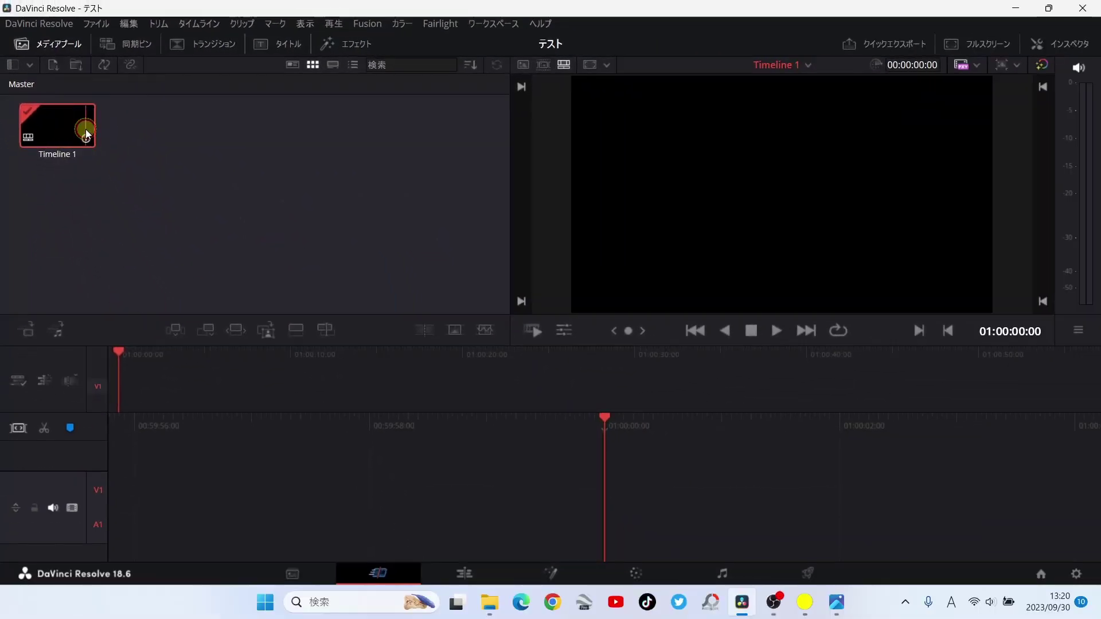
key(Delete)
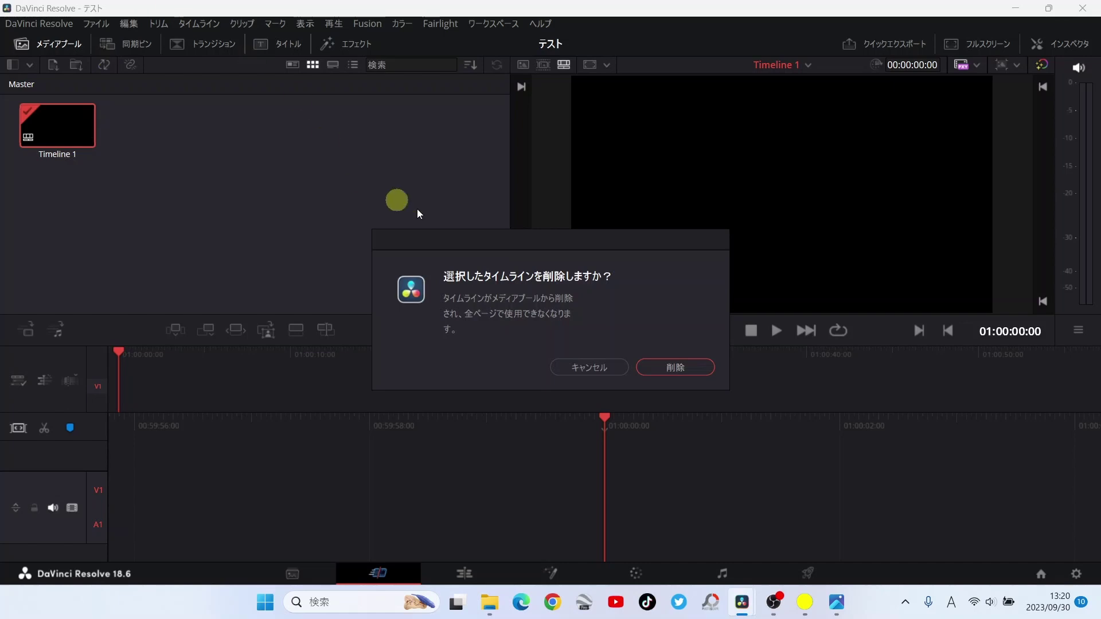
click(652, 368)
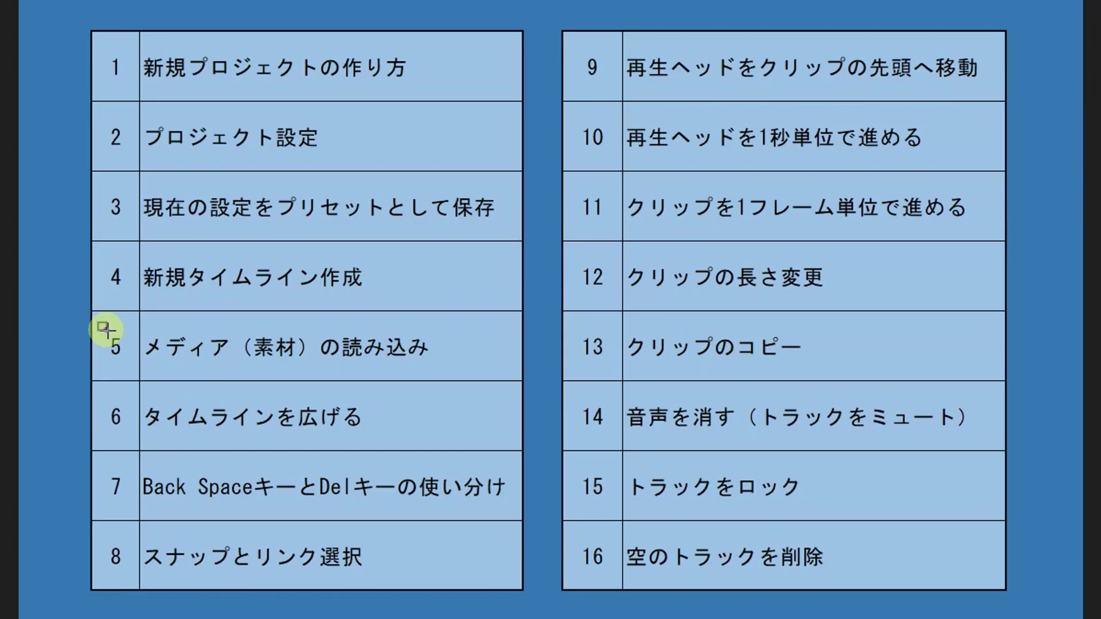
mouse_move(98, 322)
mouse_down()
mouse_move(171, 361)
mouse_move(460, 376)
mouse_up()
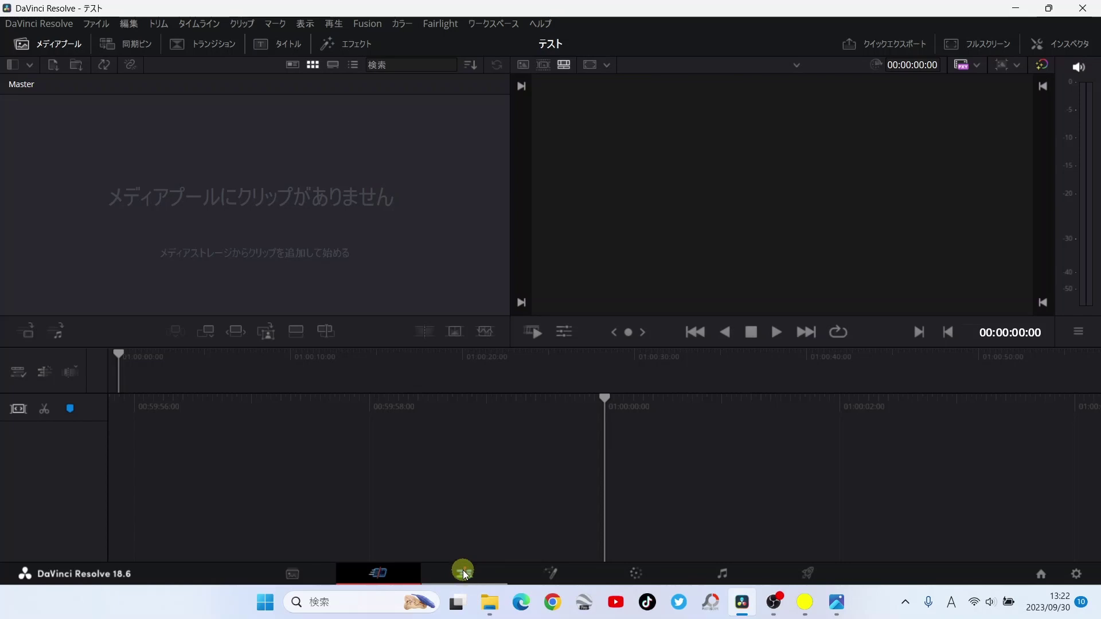
- Switch to the Edit page, save the テスト project, and show the empty media pool
click(463, 570)
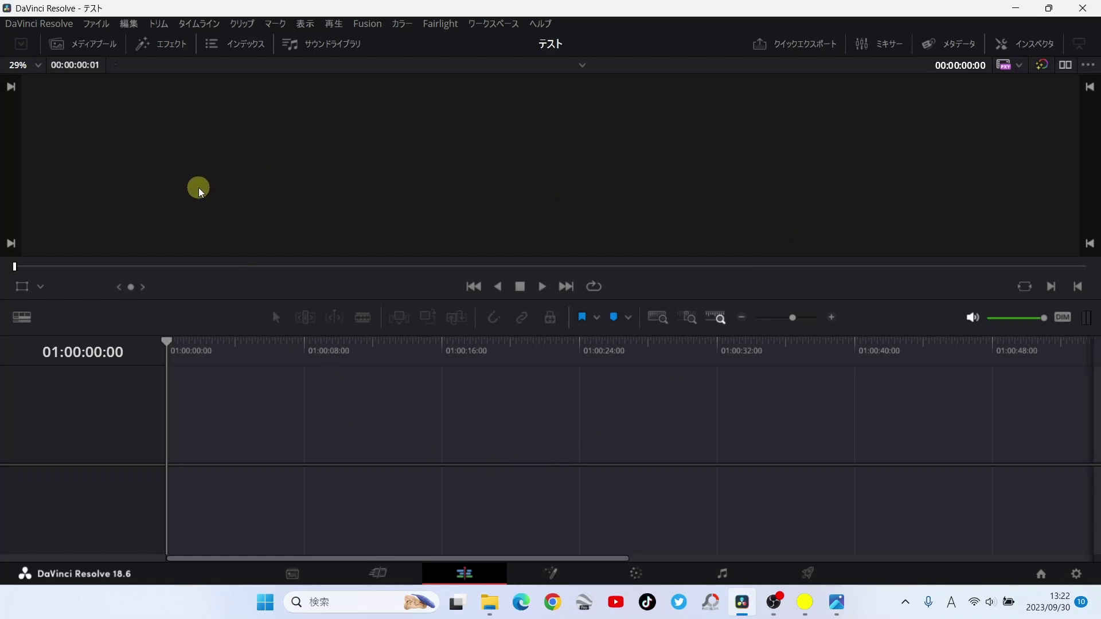
click(96, 26)
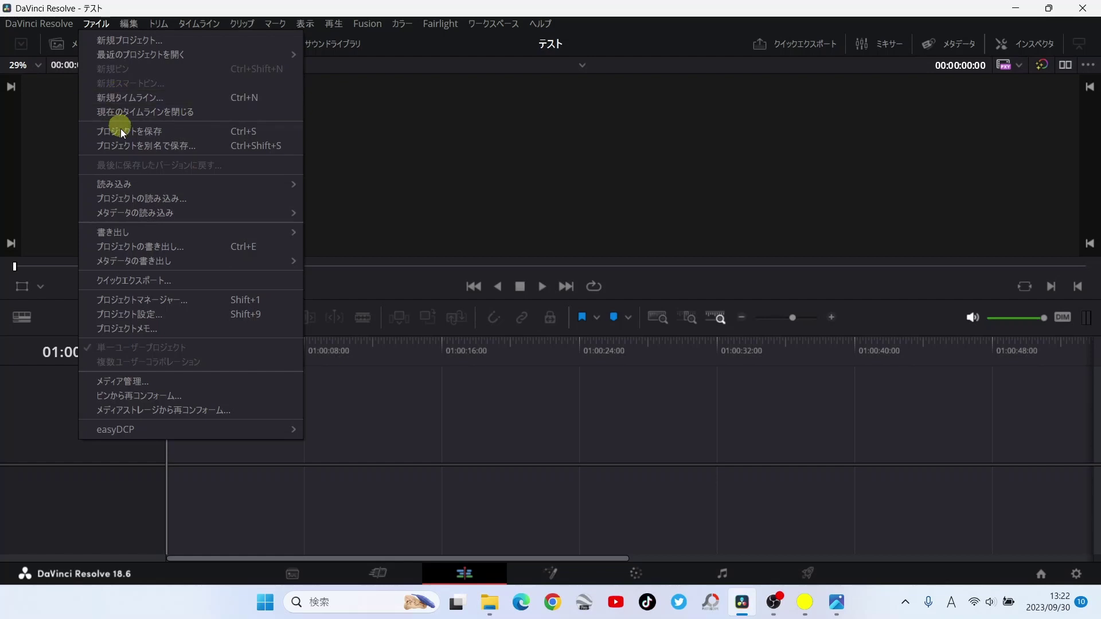
click(408, 451)
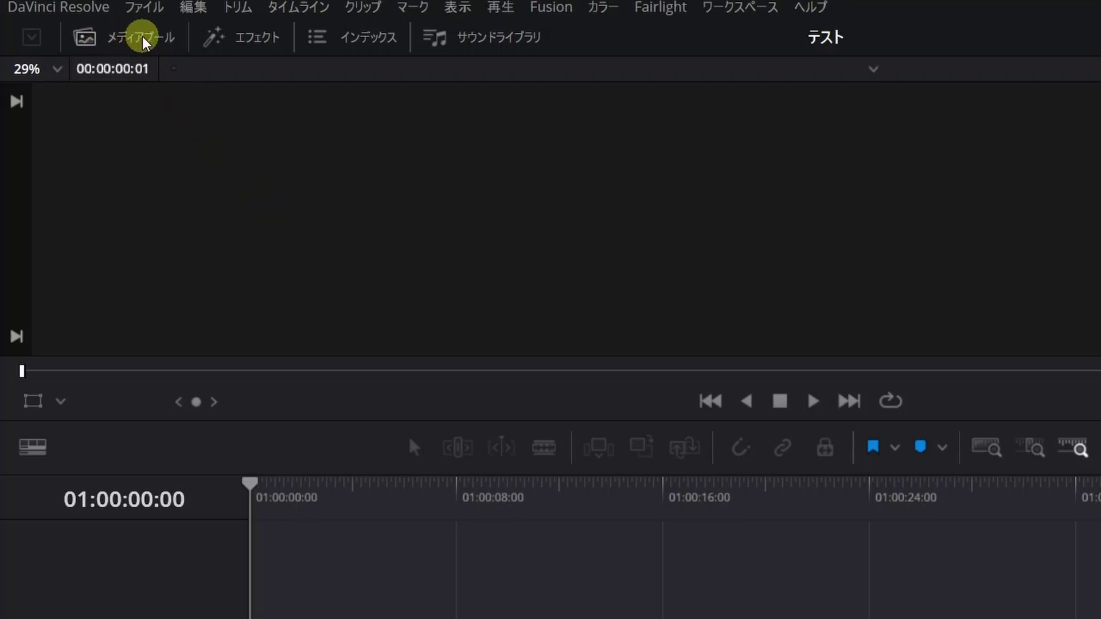
click(142, 38)
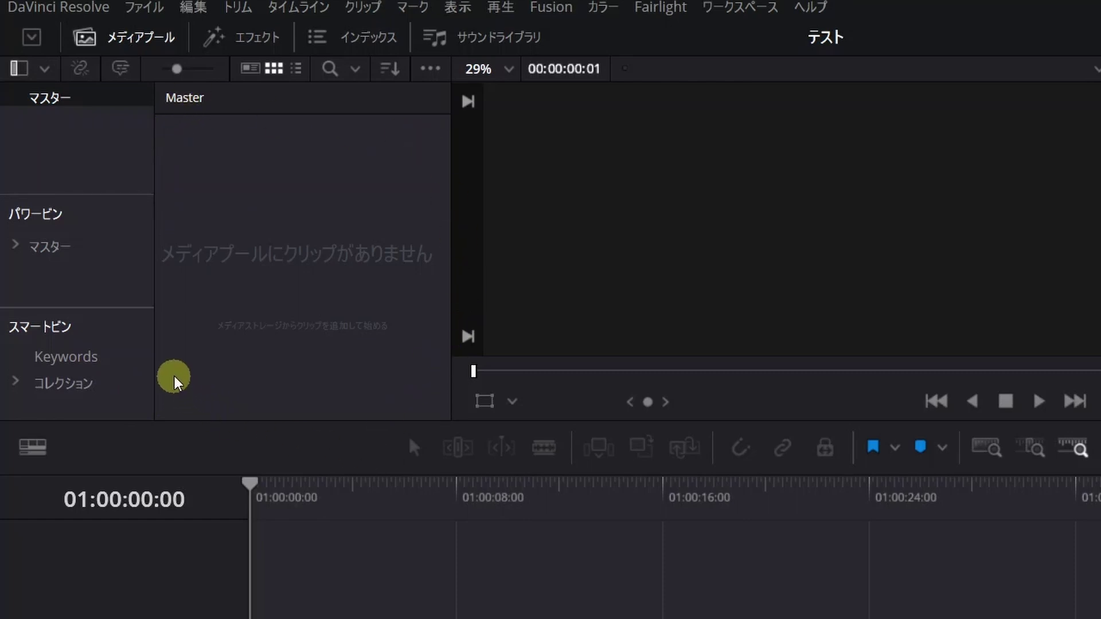
- Open the media pool's メディアの読み込み import dialog on the 動画 folder
right_click(253, 165)
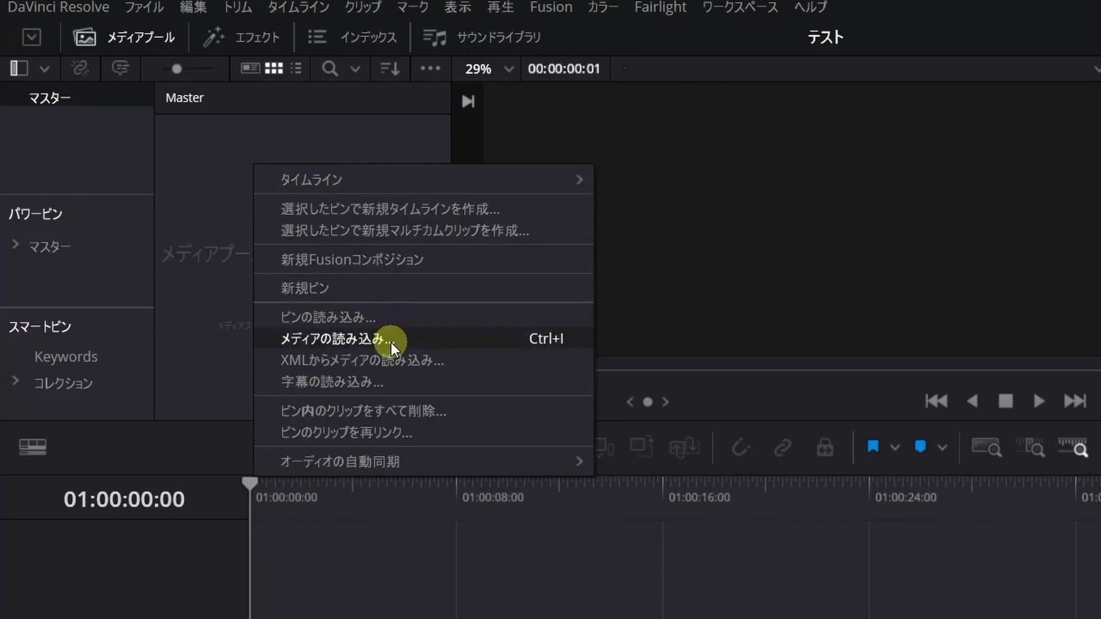
click(449, 340)
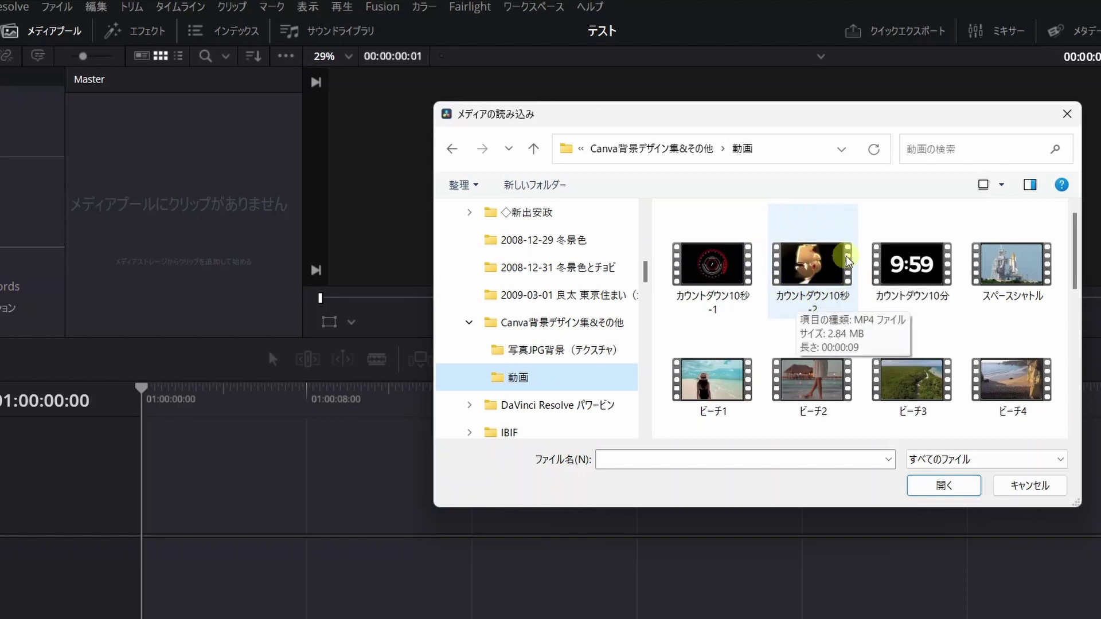
- Import カウントダウン10秒-2 and スペースシャトル, choosing 変更しない to keep the frame rate
click(809, 270)
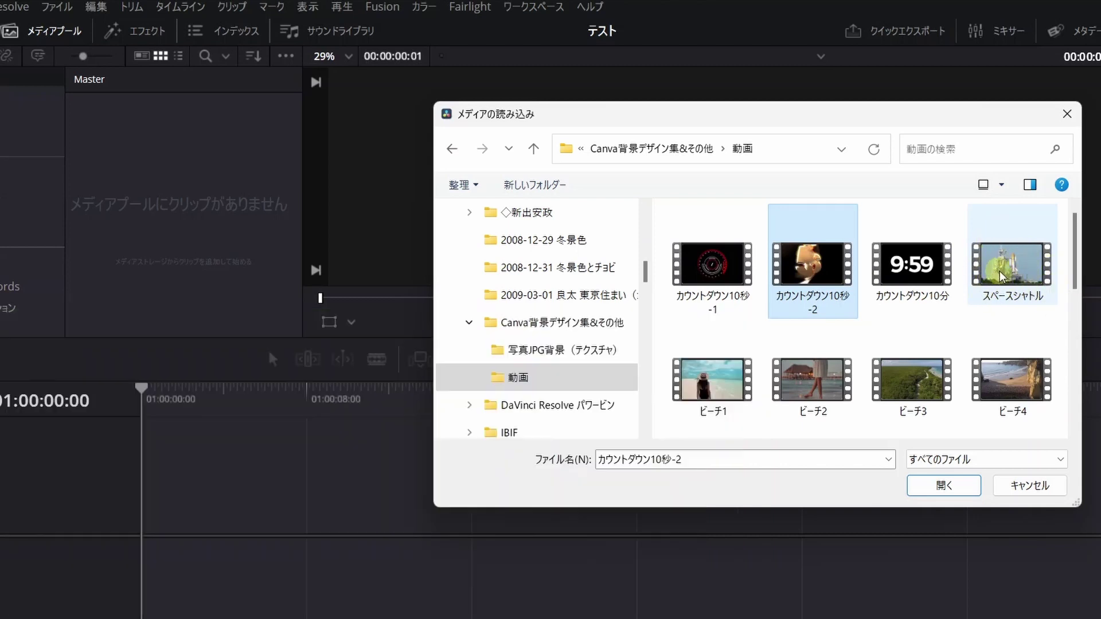
ctrl+click(1009, 274)
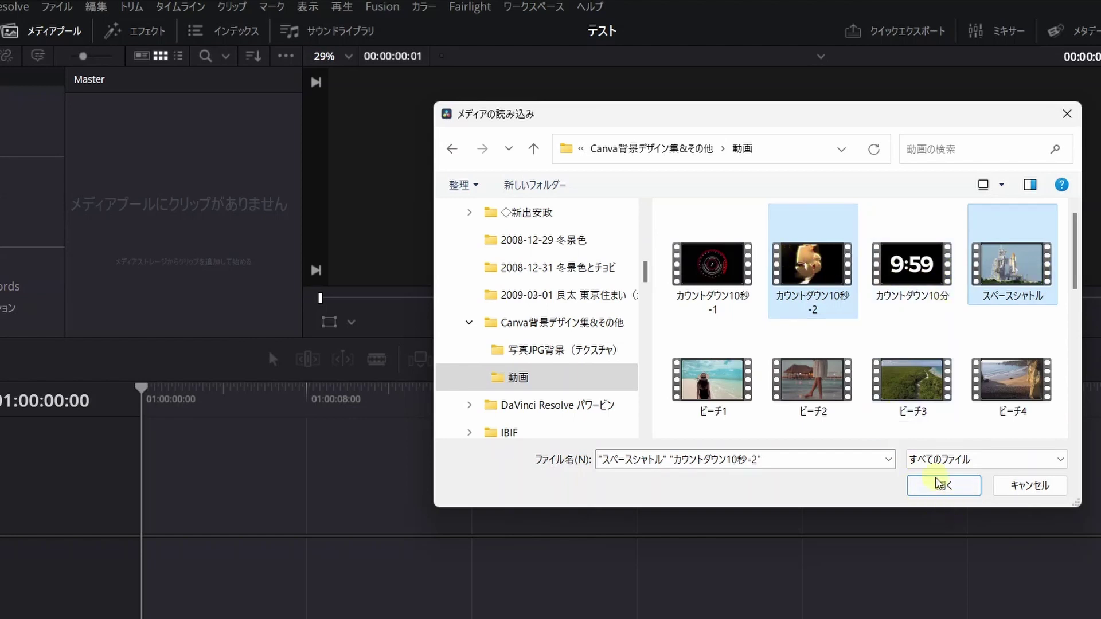
click(963, 487)
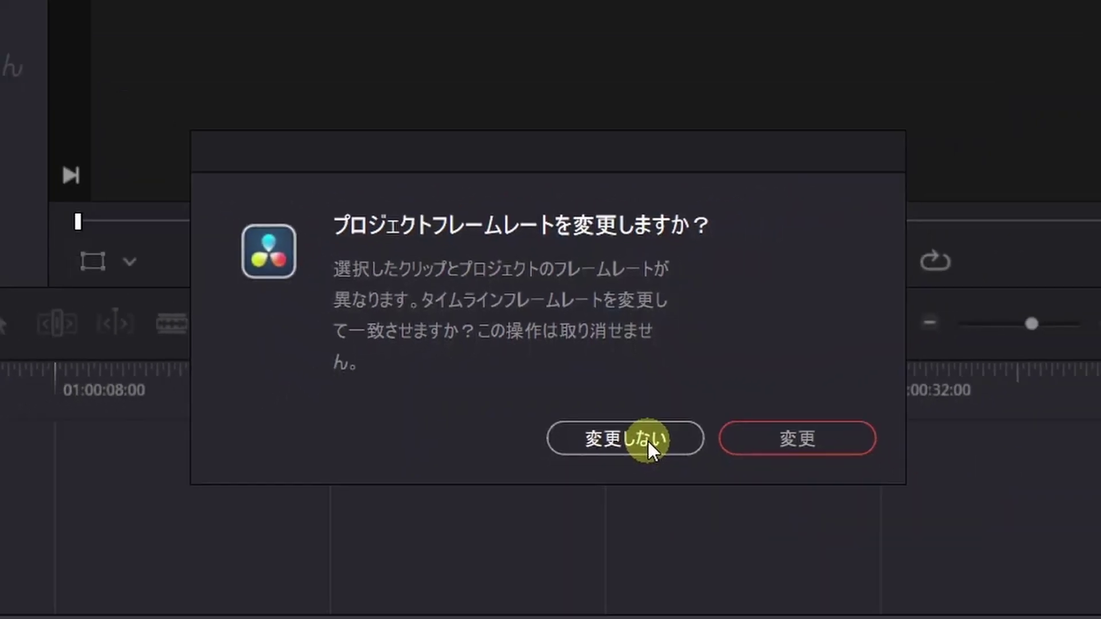
click(696, 507)
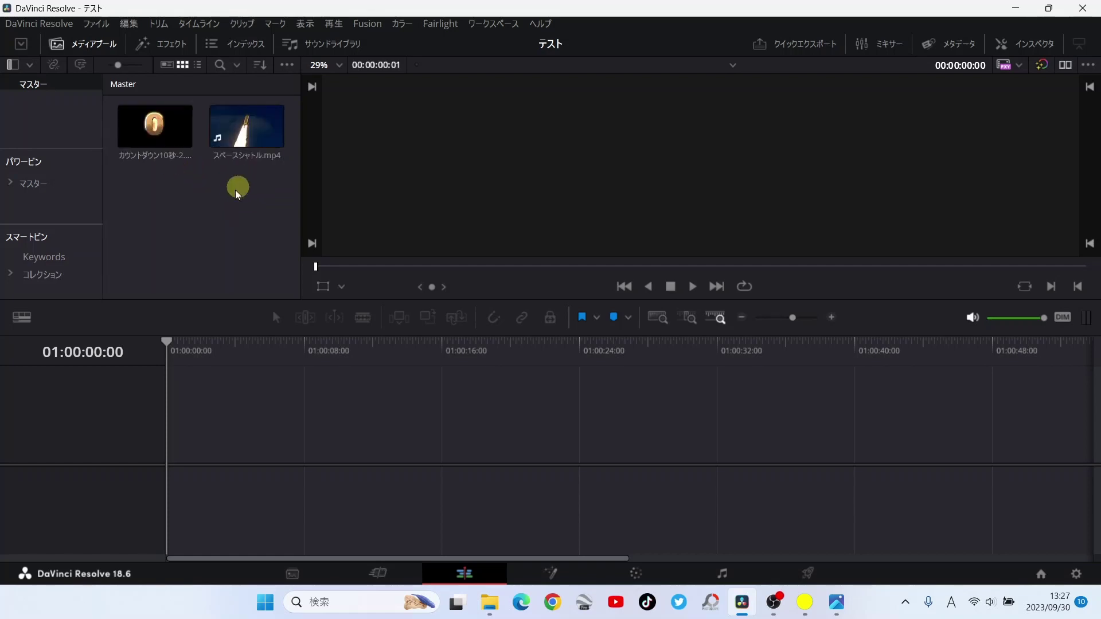
- Delete both clips from the media pool and open the 動画 folder in File Explorer
drag(232, 190, 161, 138)
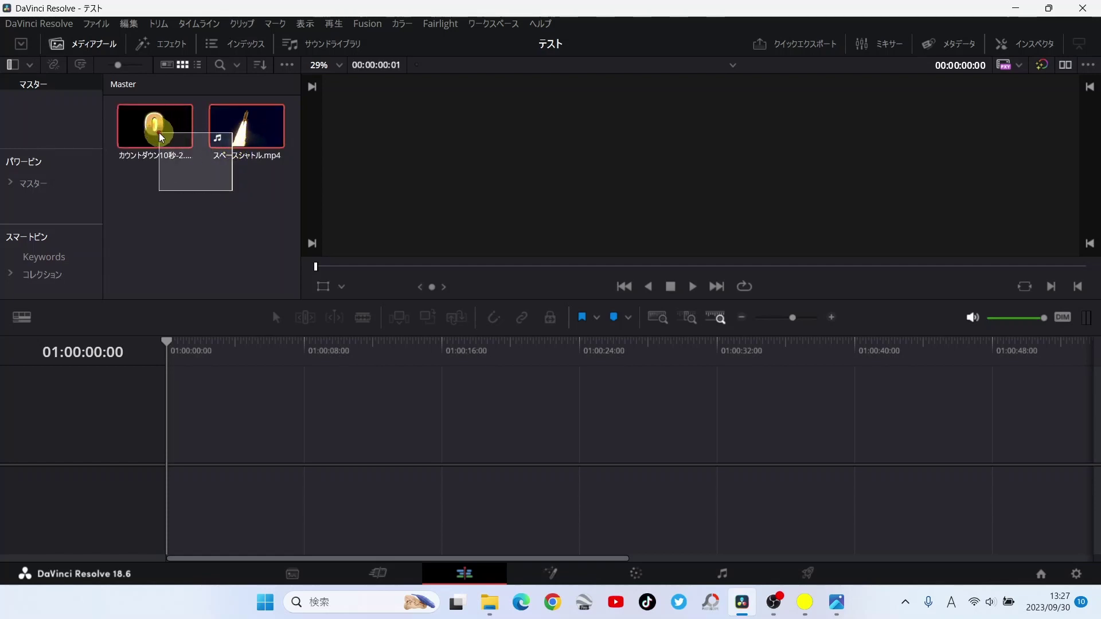
key(Delete)
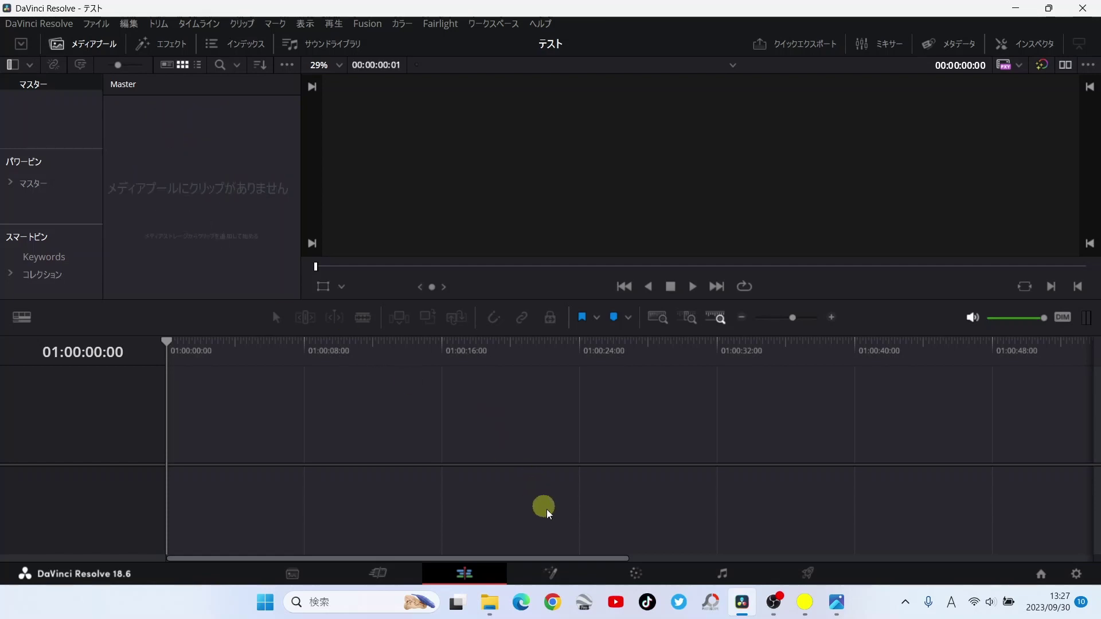
click(489, 602)
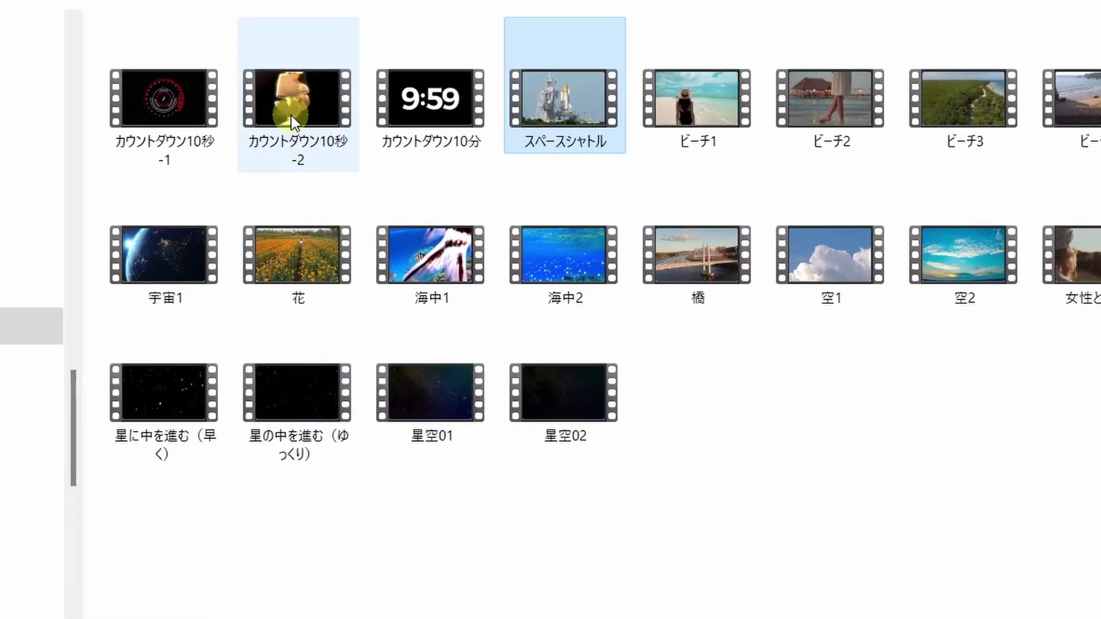
mouse_move(293, 115)
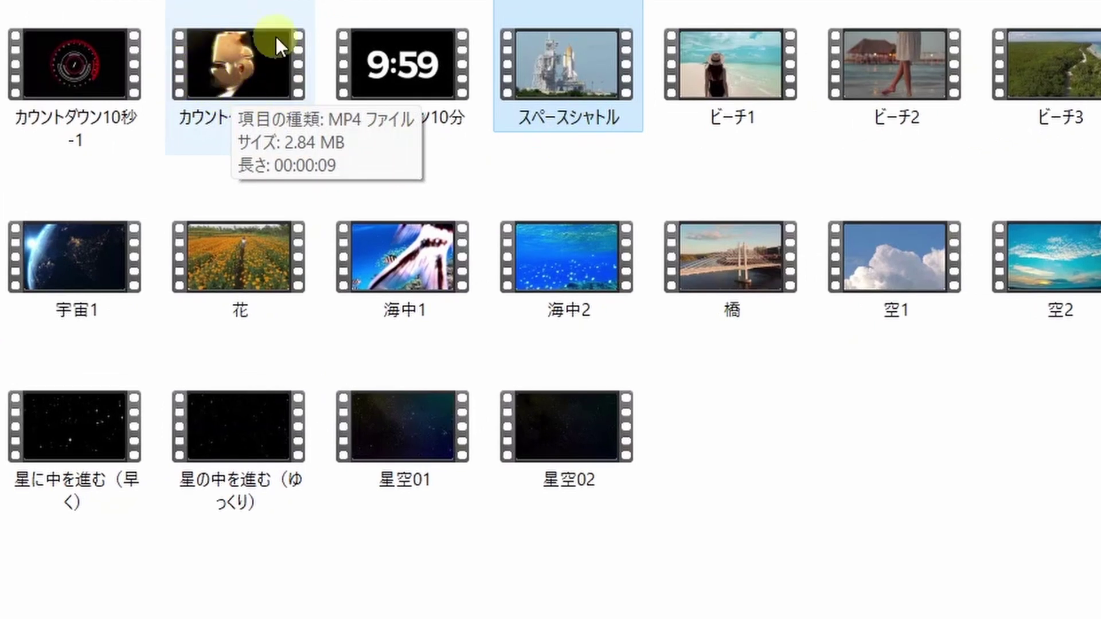
click(228, 59)
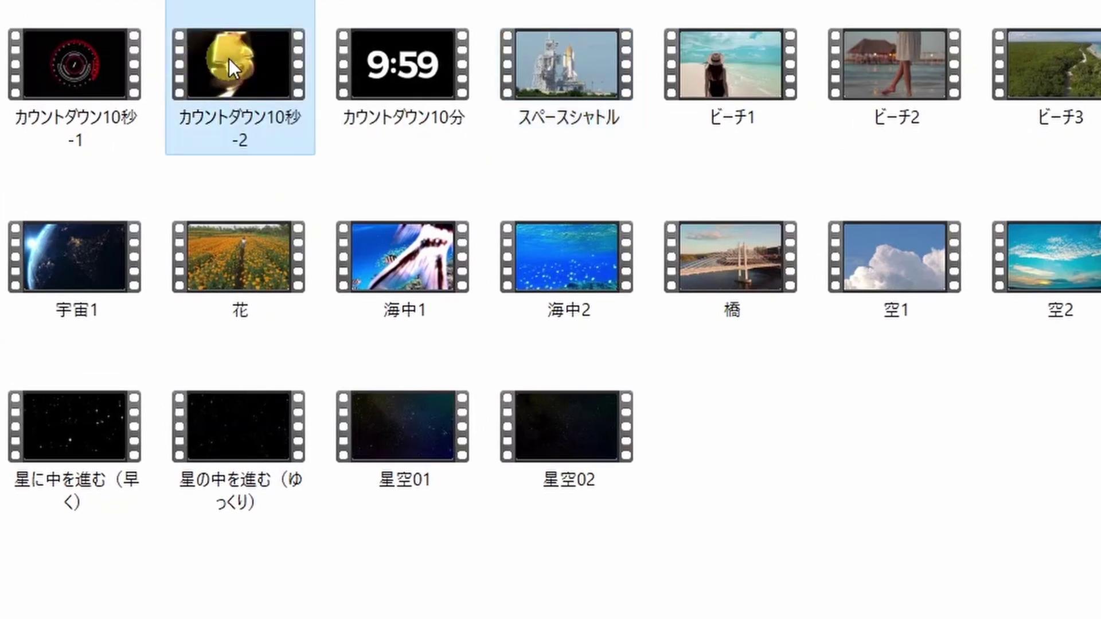
right_click(229, 58)
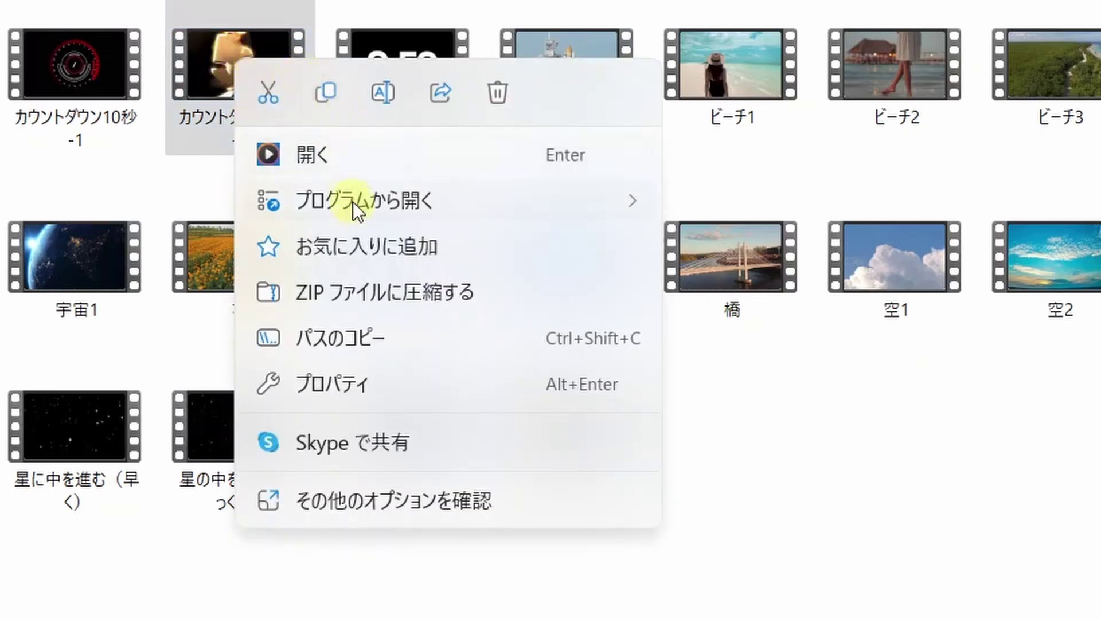
click(343, 387)
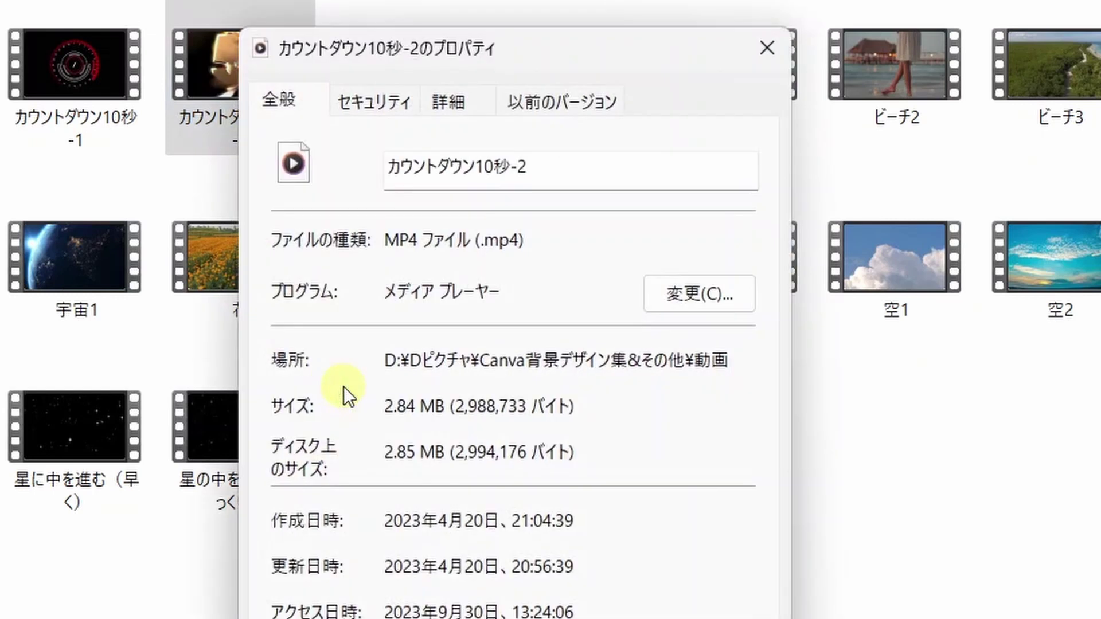
click(452, 106)
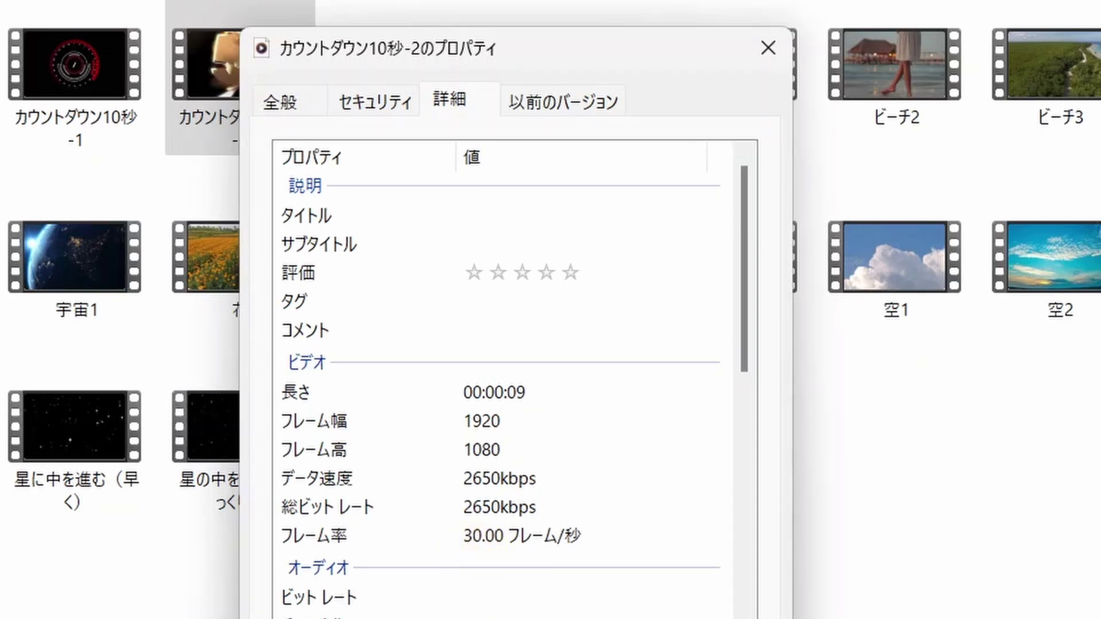
key(Return)
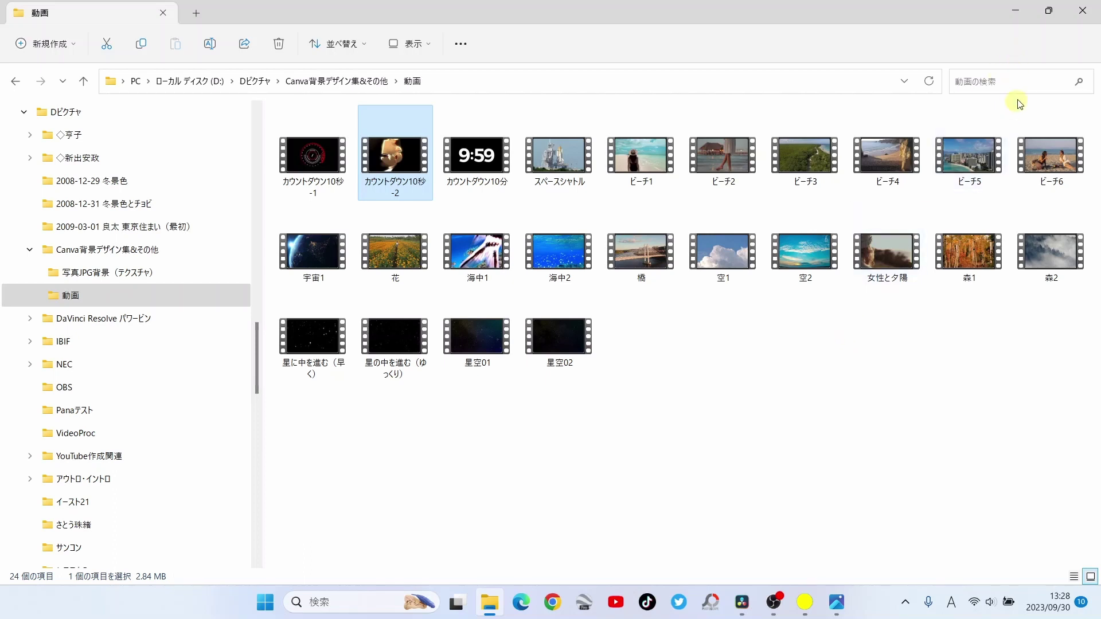
- Drag カウントダウン10秒-2 and スペースシャトル.mp4 from Explorer into the media pool, choosing 変更しない
mouse_move(1052, 14)
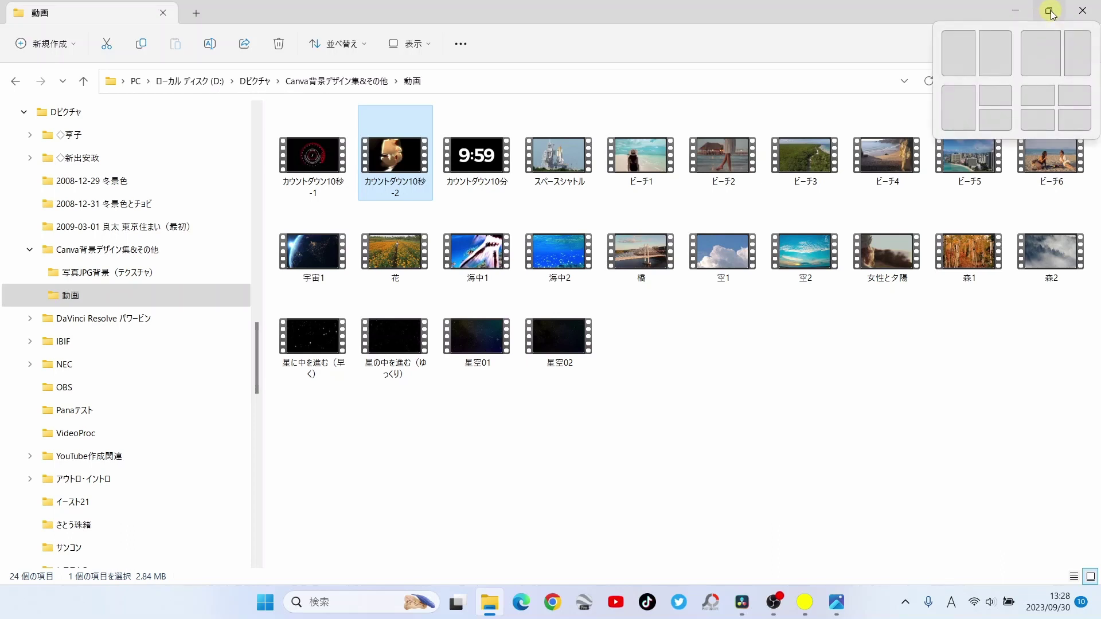
click(1049, 11)
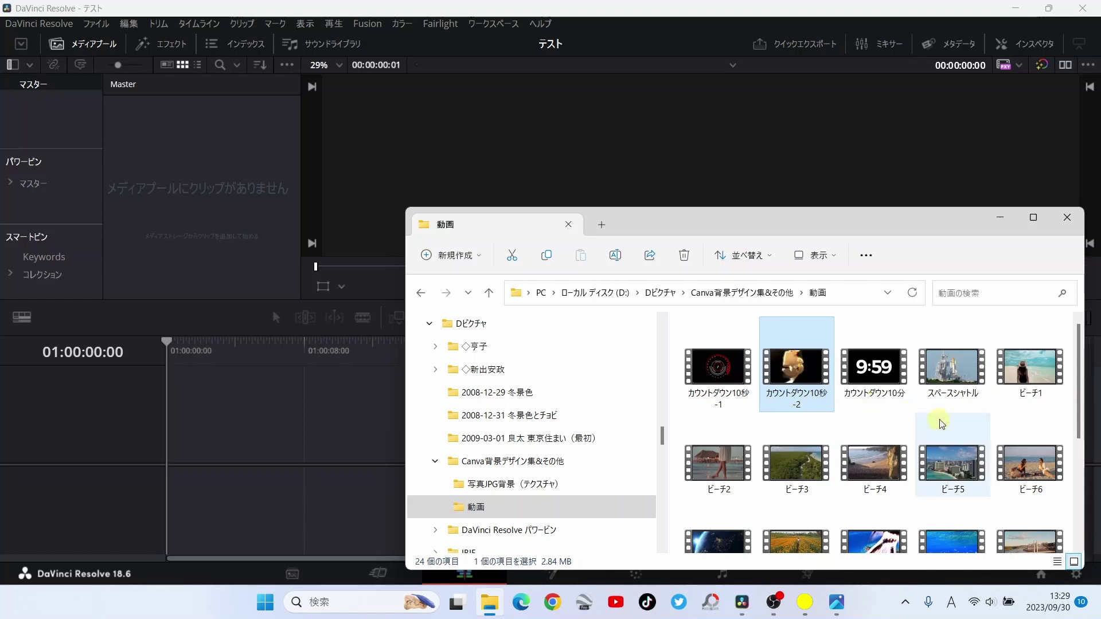
click(955, 370)
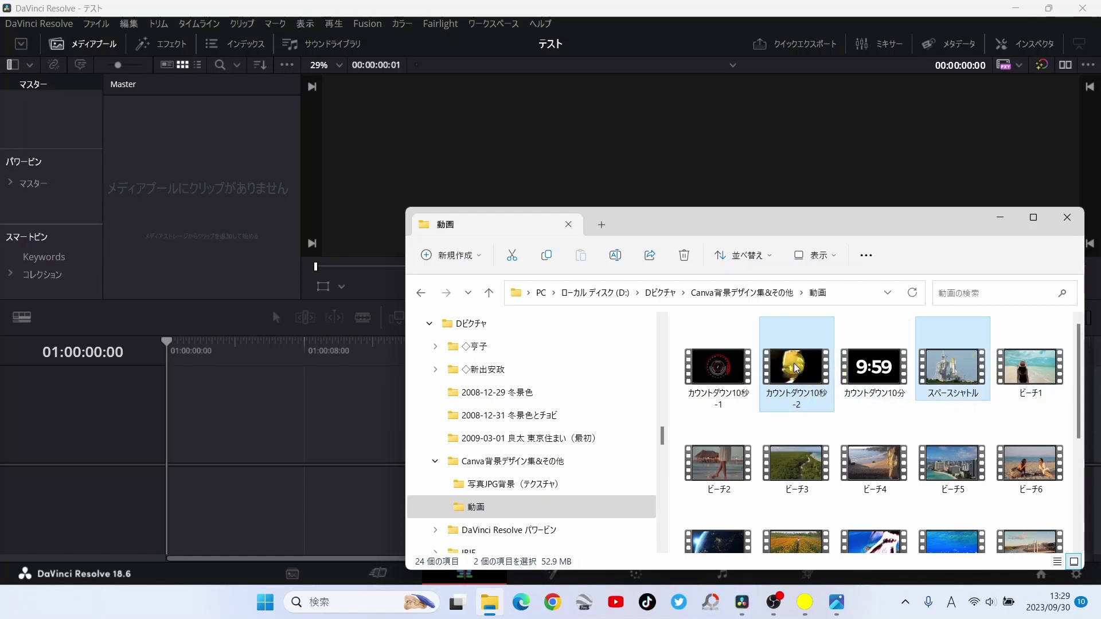
mouse_move(795, 368)
mouse_down()
mouse_move(556, 275)
mouse_move(176, 168)
mouse_up()
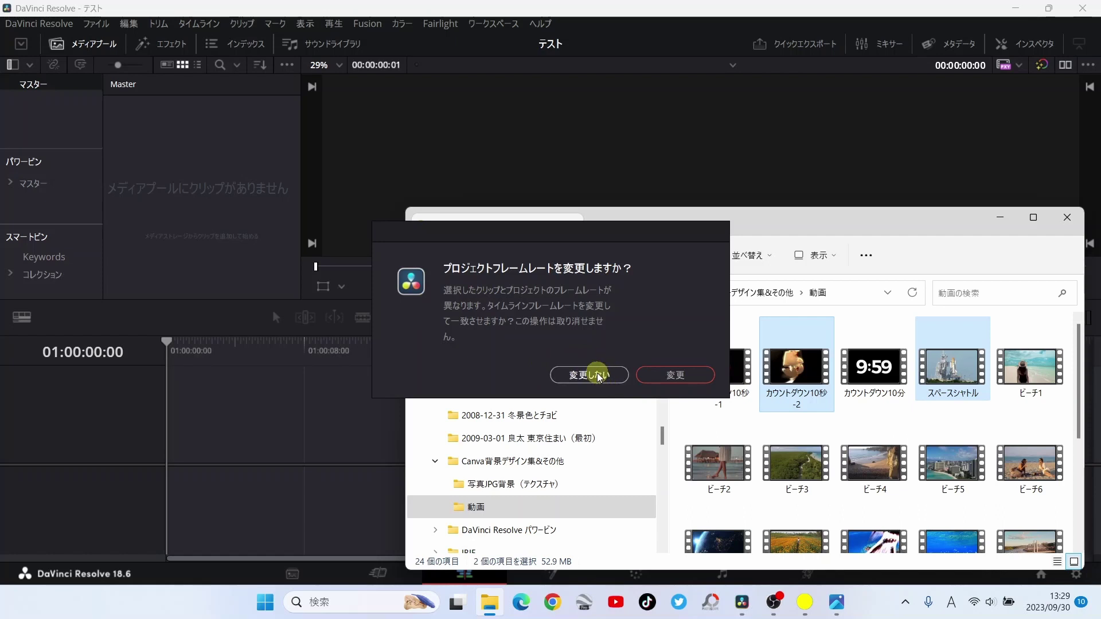
click(598, 375)
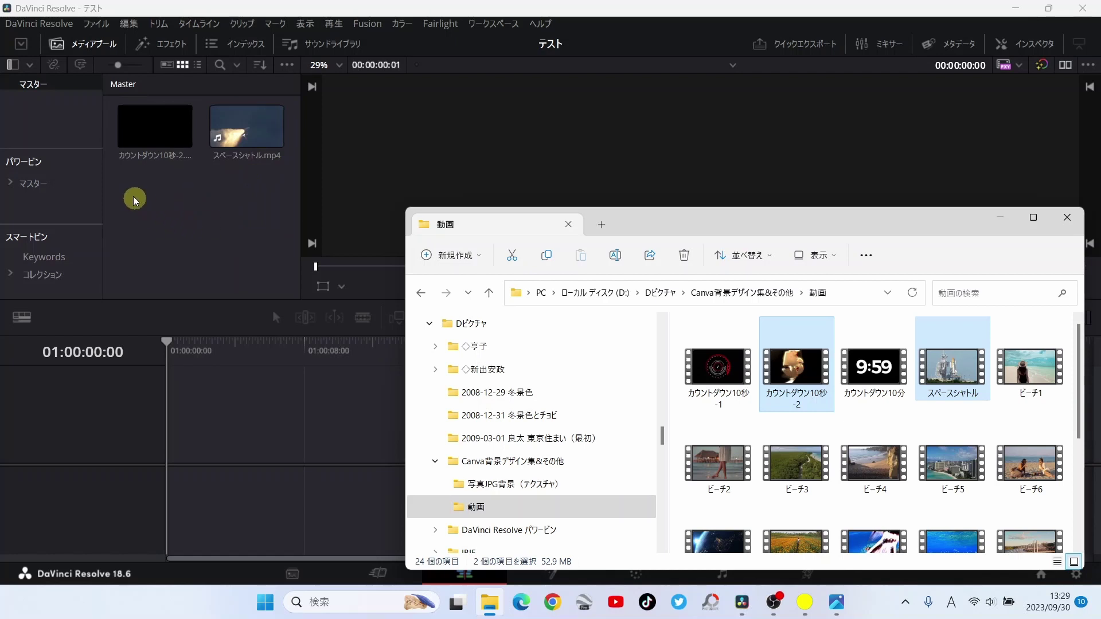
- Drop カウントダウン10秒-2.mp4 and スペースシャトル.mp4 onto the empty timeline, creating Timeline 1
click(185, 126)
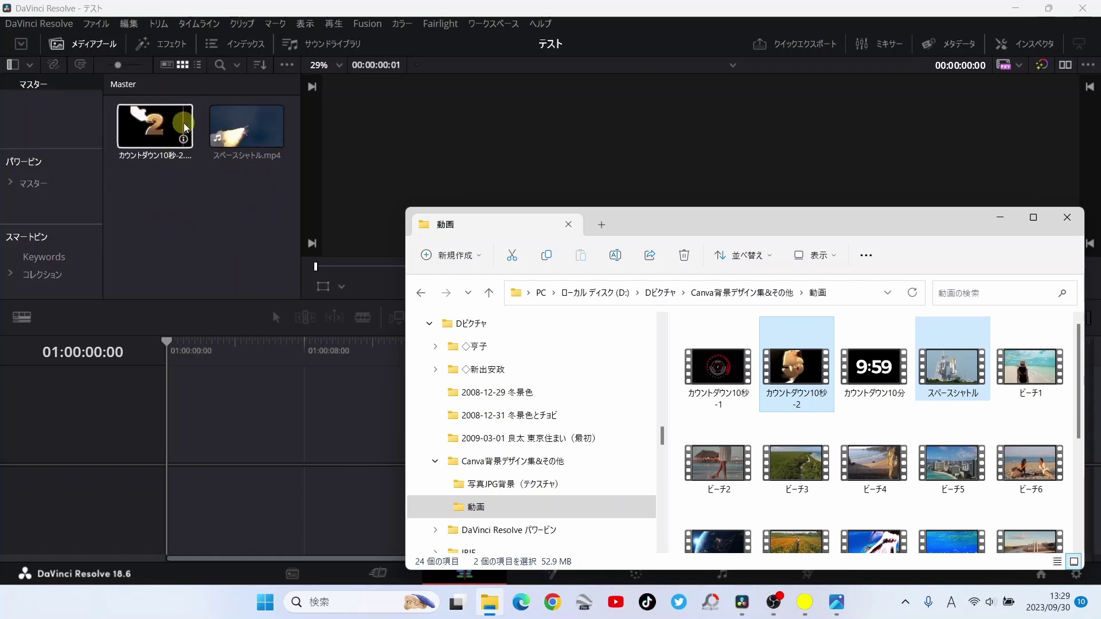
click(167, 182)
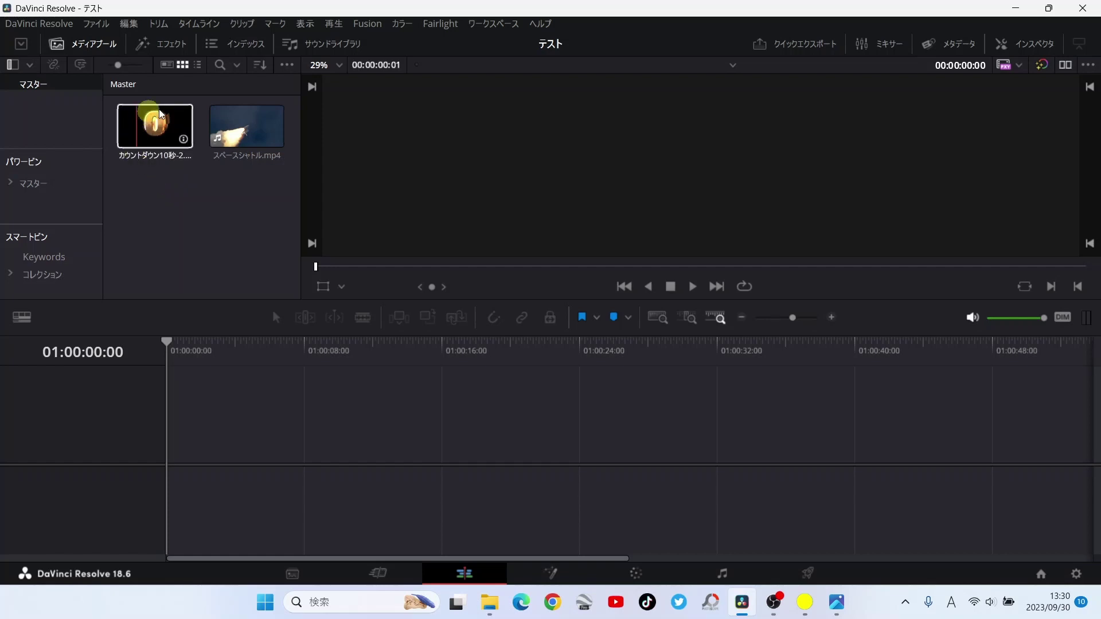
click(214, 136)
click(212, 211)
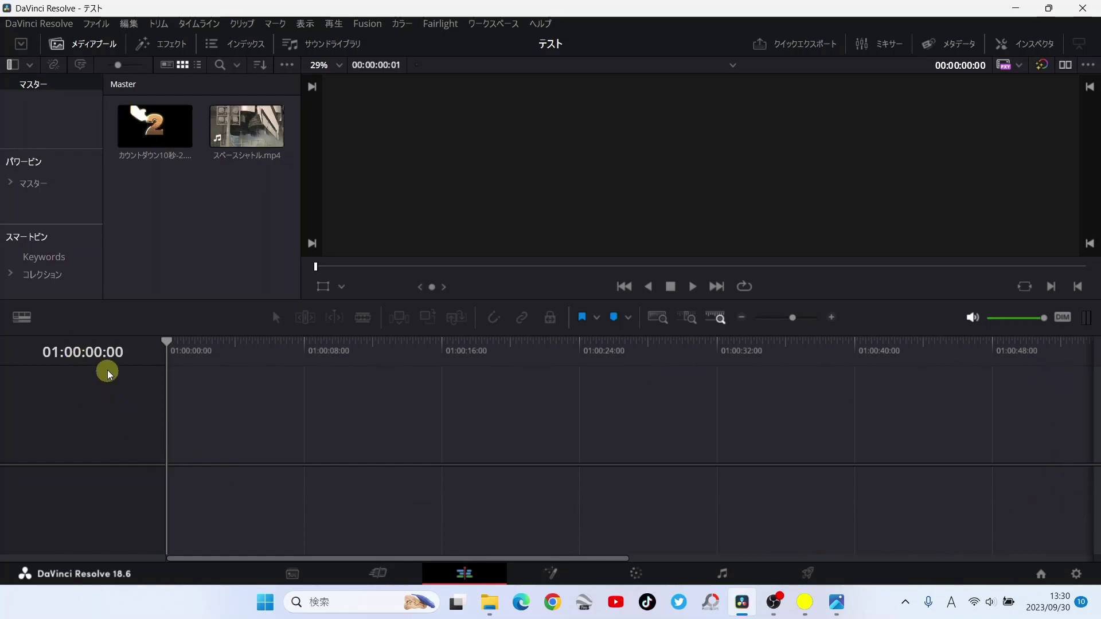
click(150, 151)
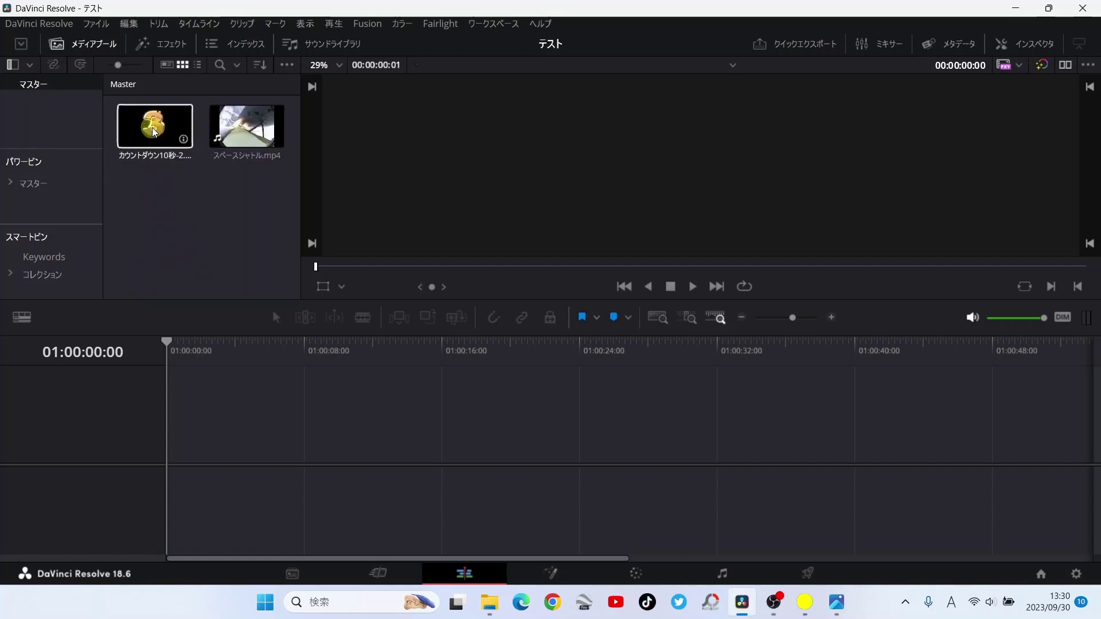
drag(152, 211, 259, 138)
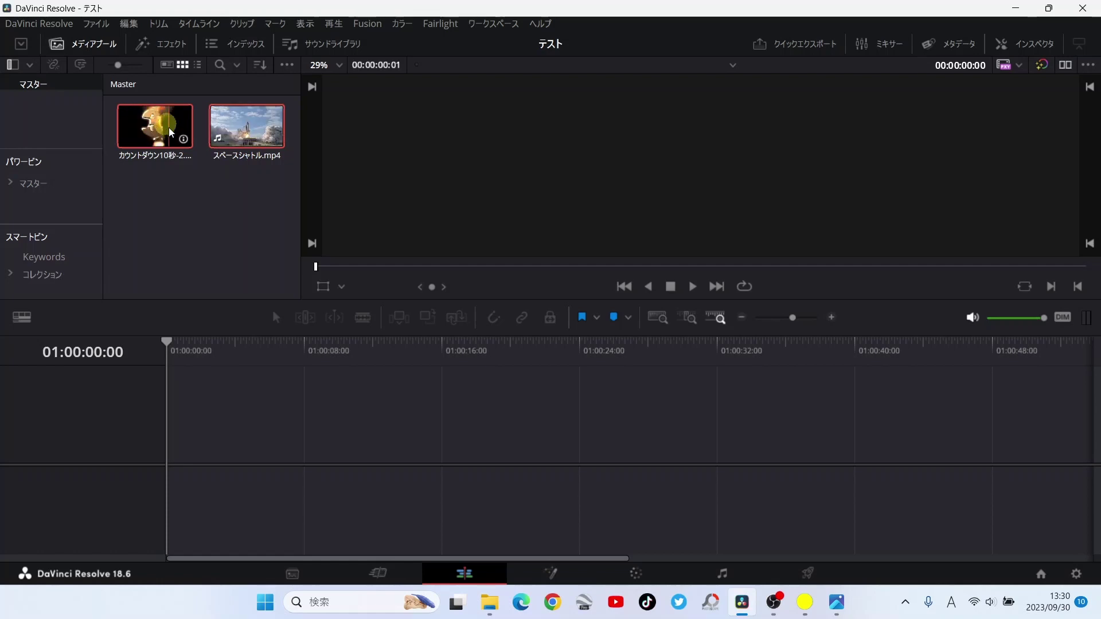
mouse_move(171, 132)
mouse_down()
mouse_move(184, 359)
mouse_move(177, 451)
mouse_up()
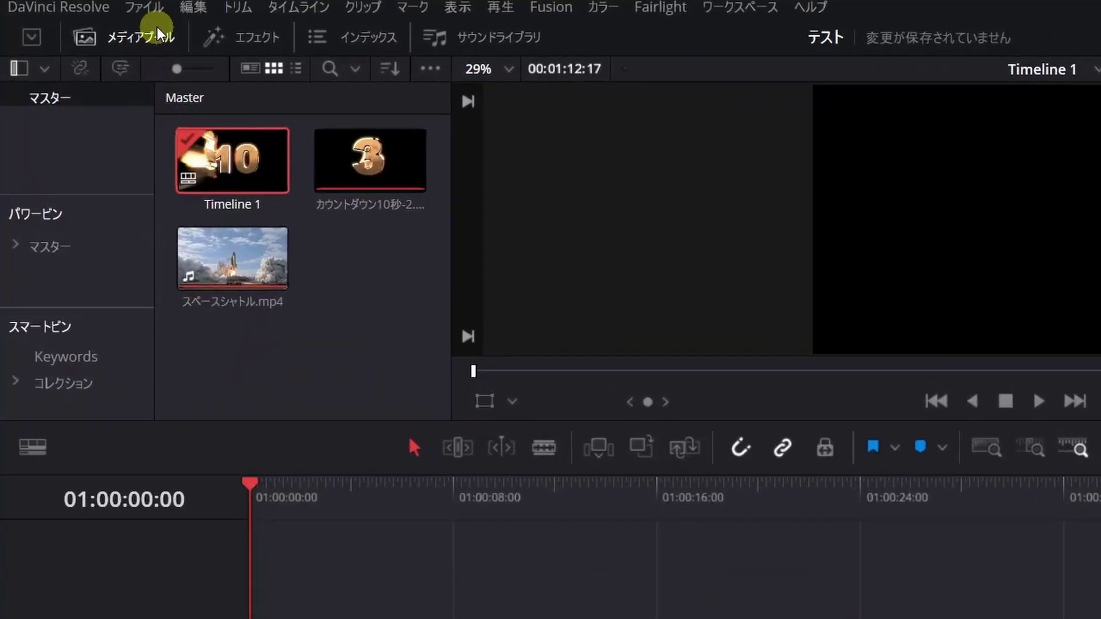
click(147, 11)
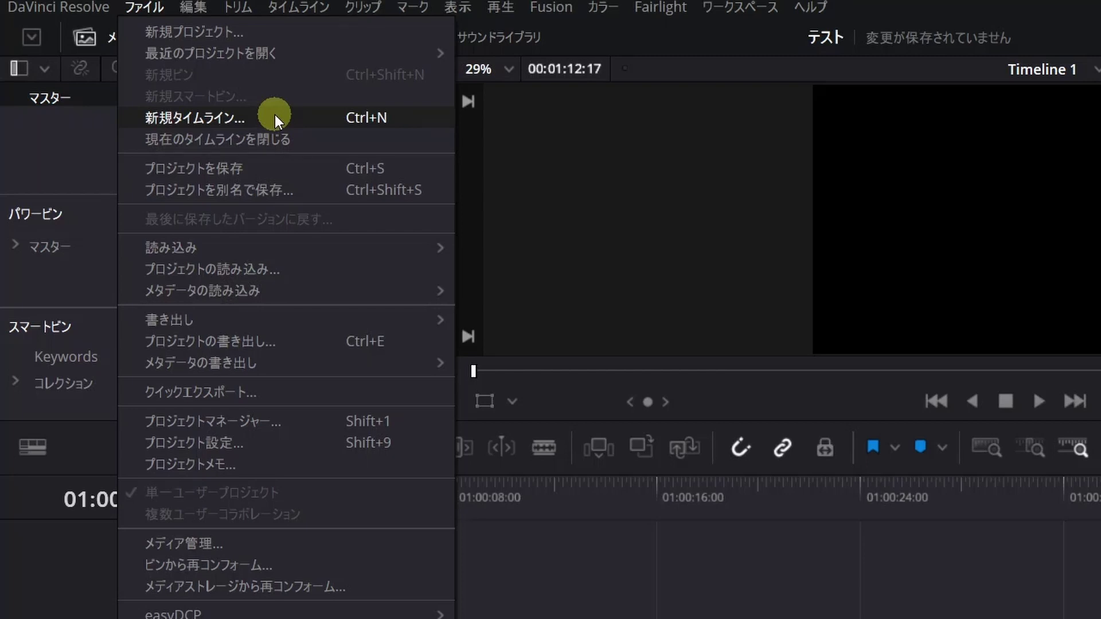
click(532, 580)
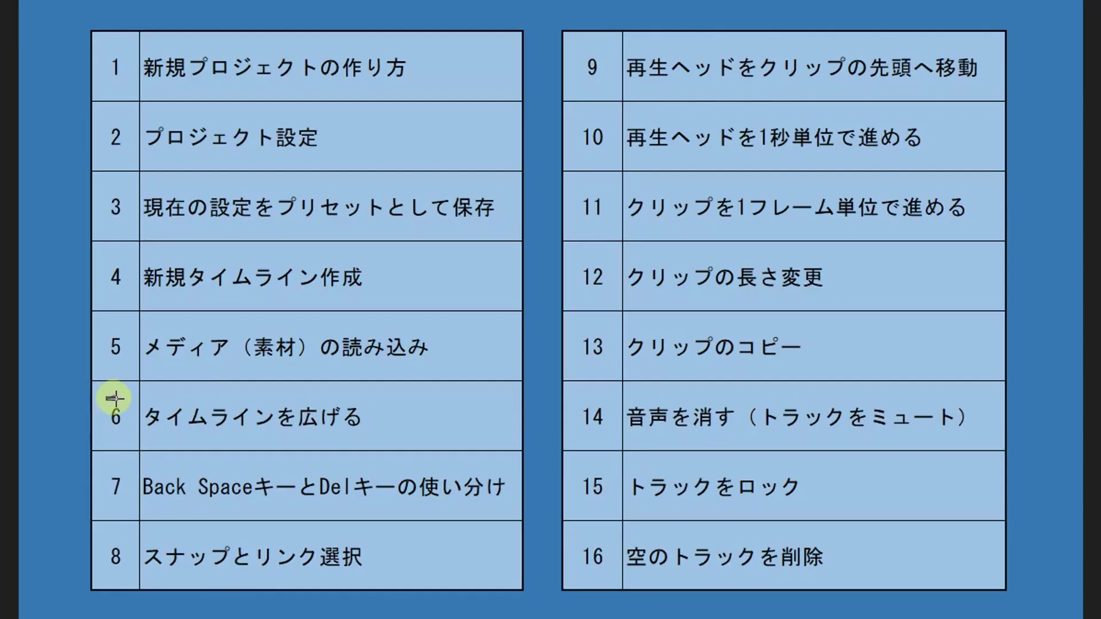
- Make the V1 video track and the A1 audio track taller to show thumbnails and waveform
drag(115, 398, 383, 435)
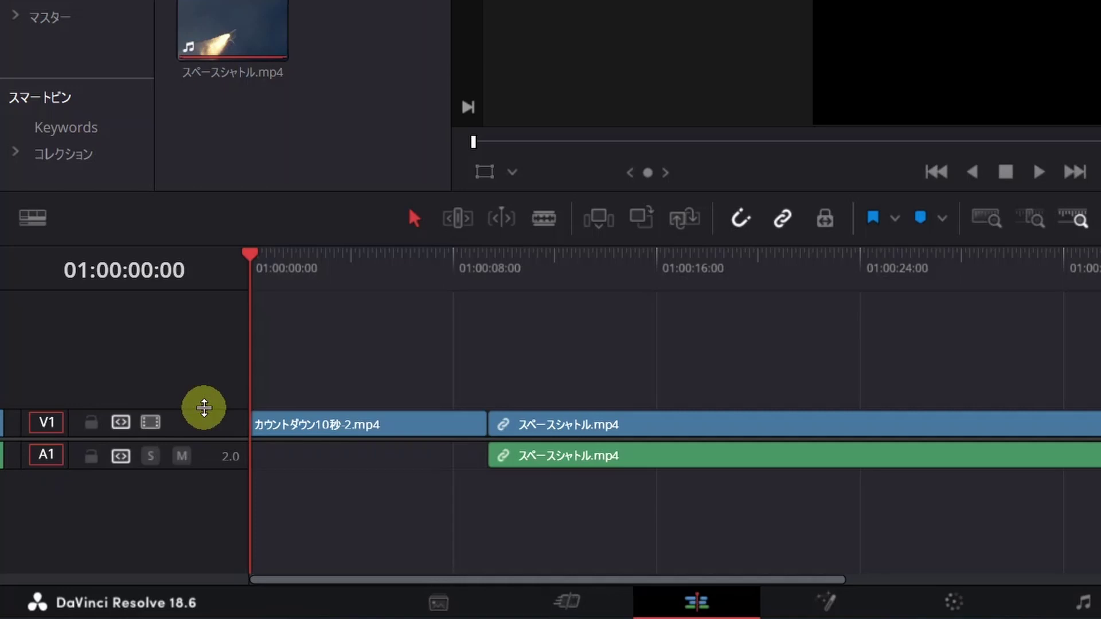
drag(204, 408, 206, 364)
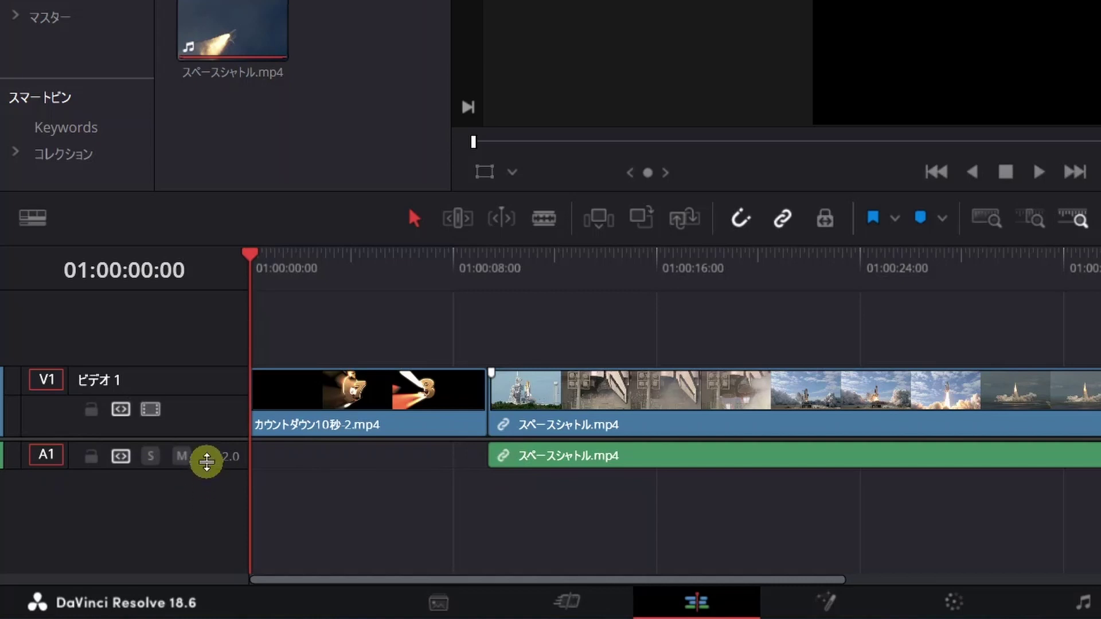
drag(206, 461, 208, 493)
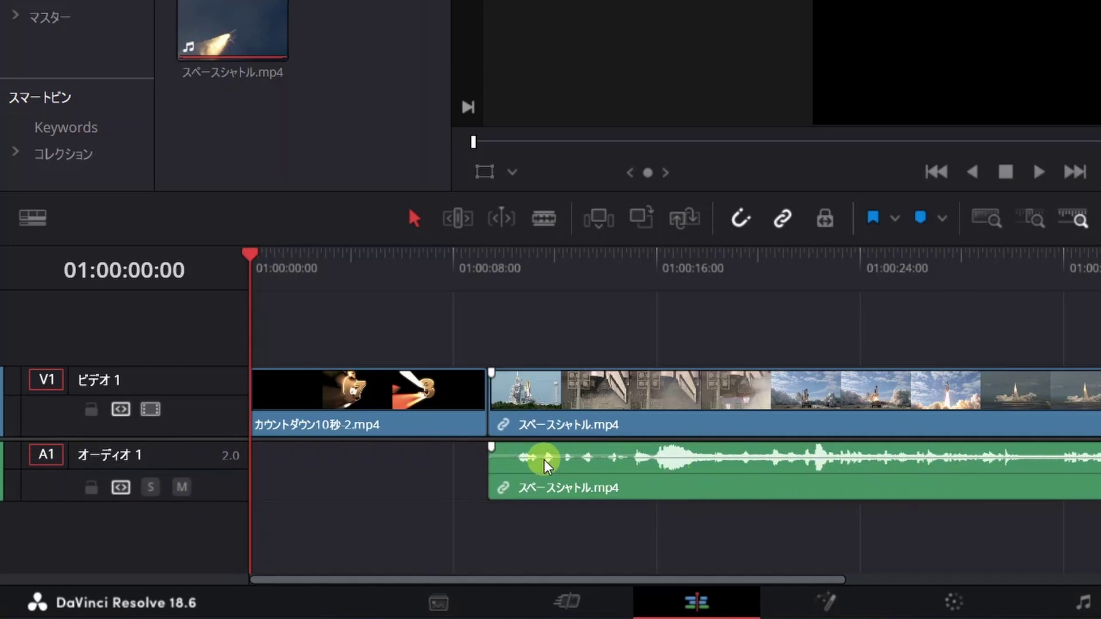
drag(467, 368, 467, 361)
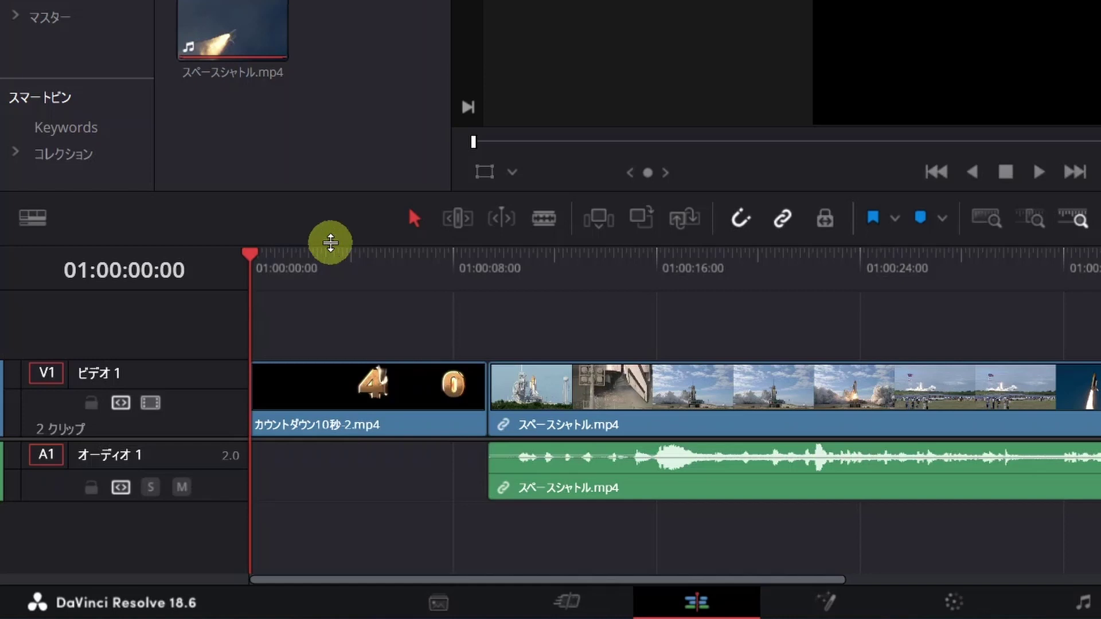
- Resize the timeline panel so the viewer and the taller tracks both fit on screen
drag(330, 242, 339, 27)
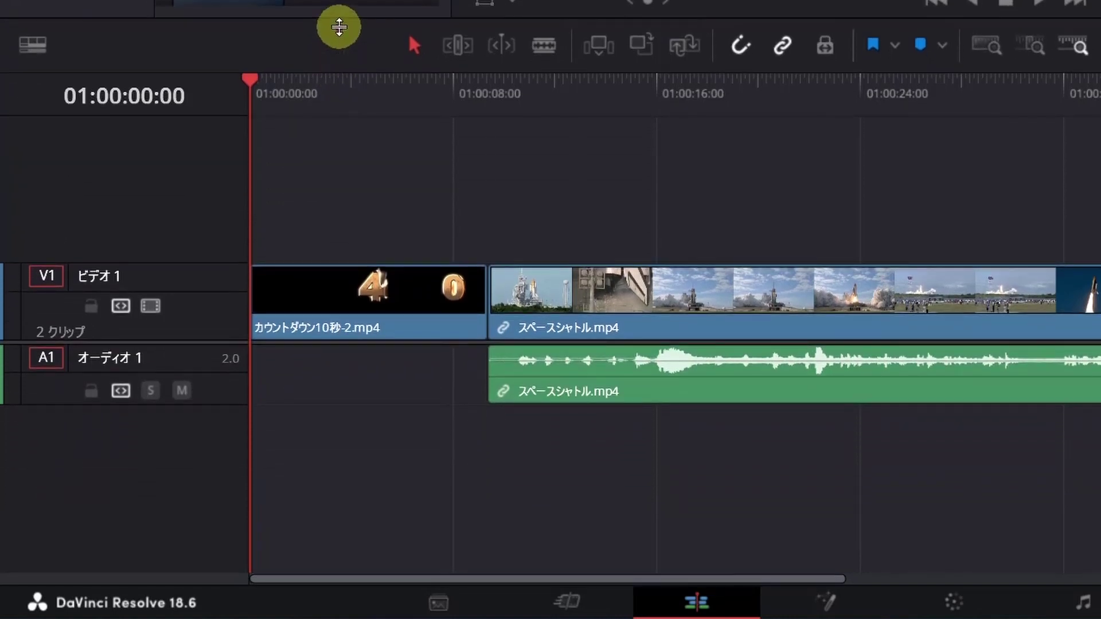
drag(339, 27, 307, 316)
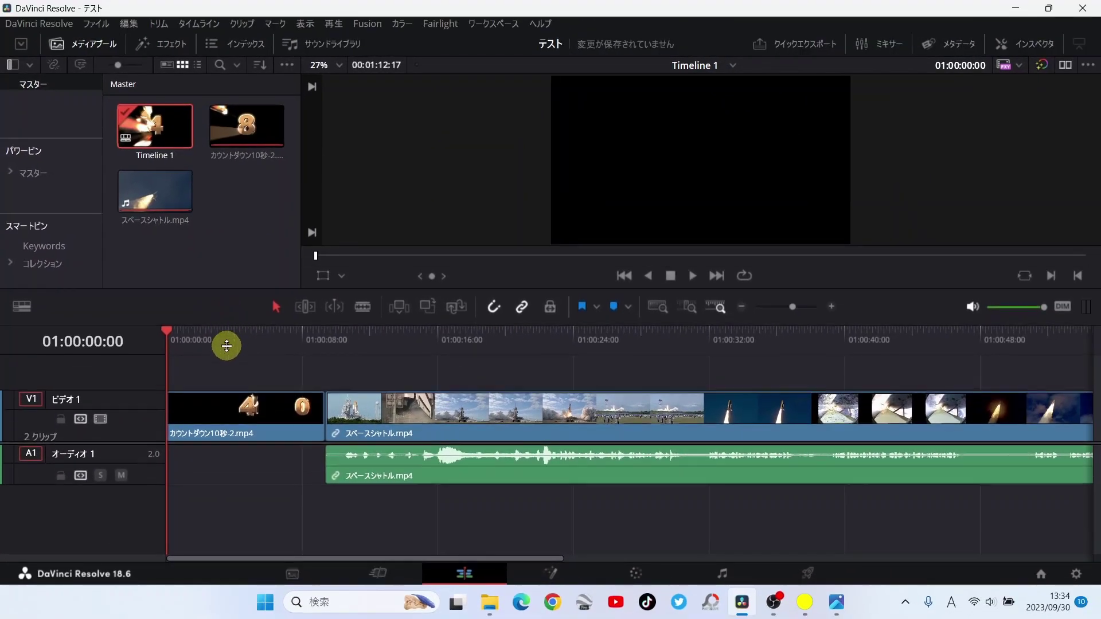
drag(306, 316, 227, 344)
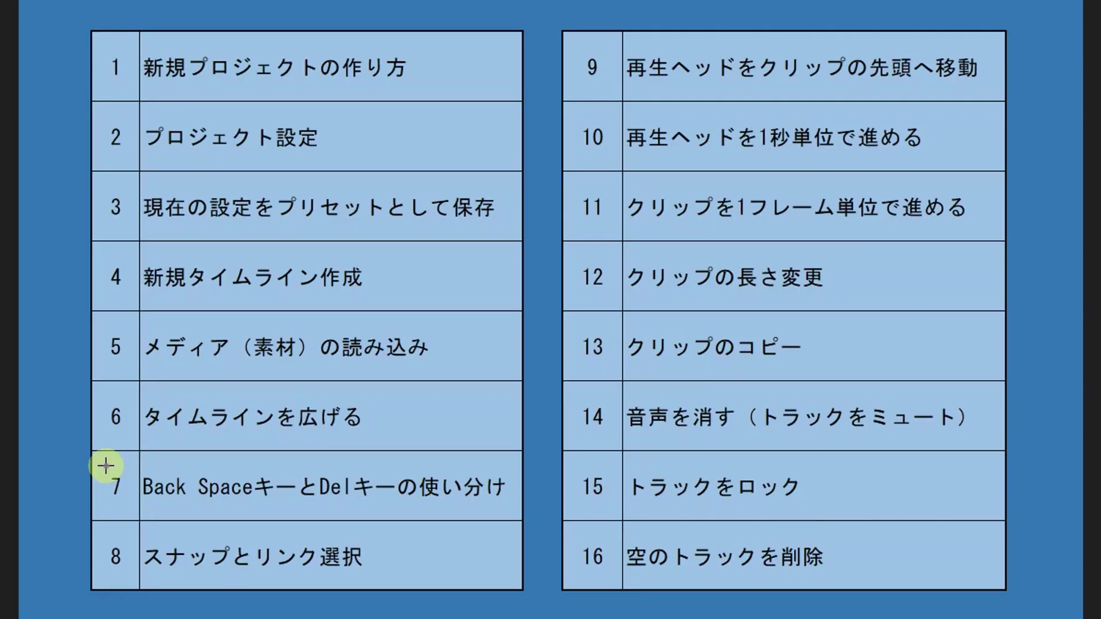
drag(105, 465, 515, 510)
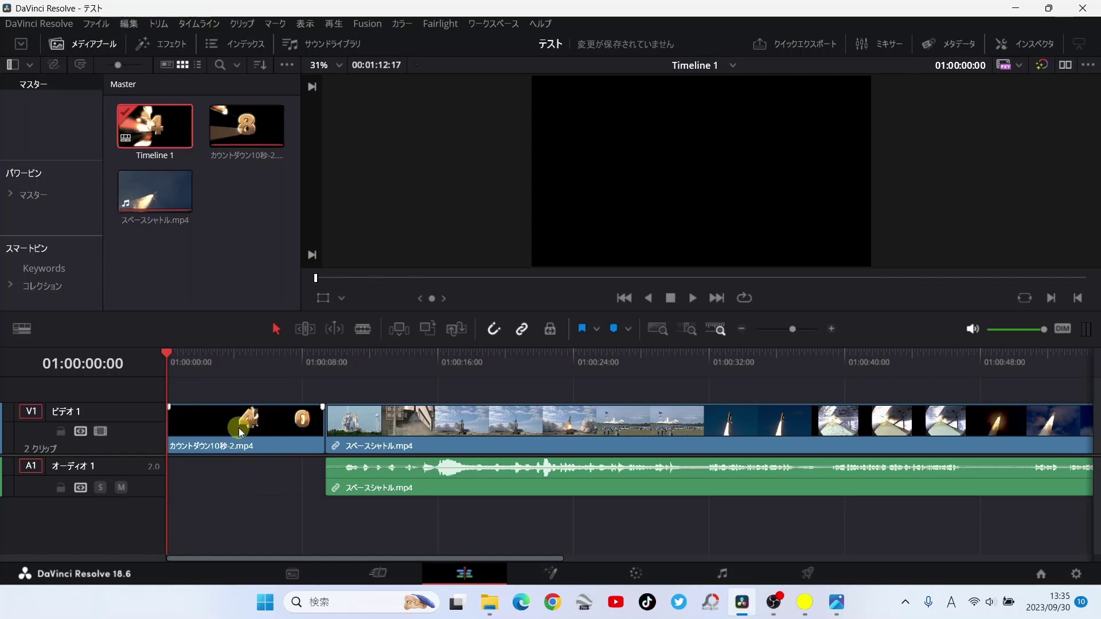
click(239, 428)
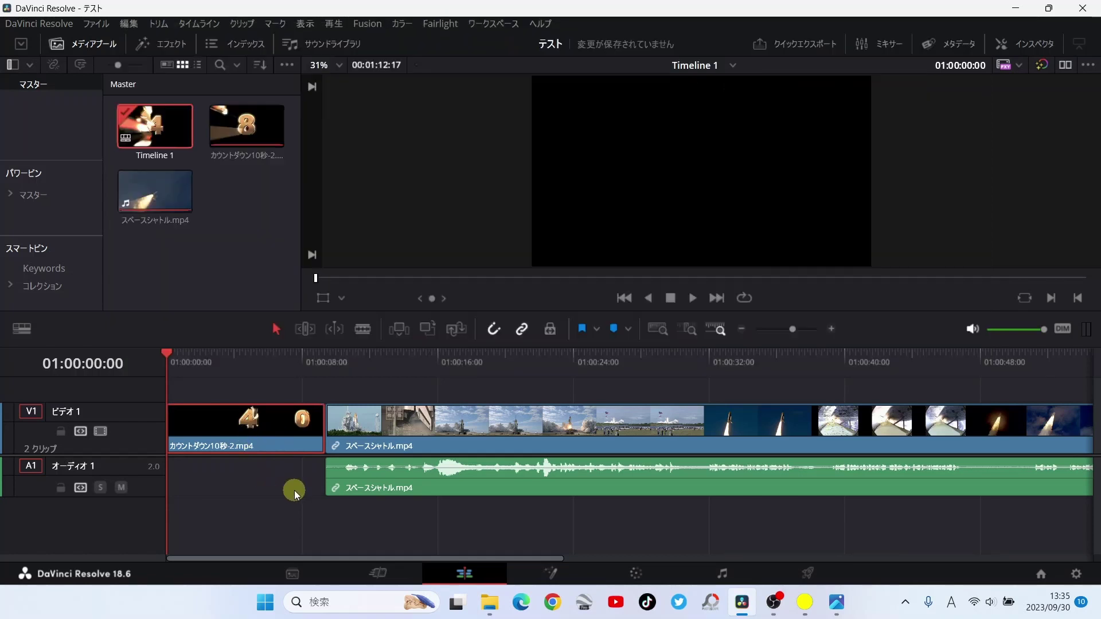
key(BackSpace)
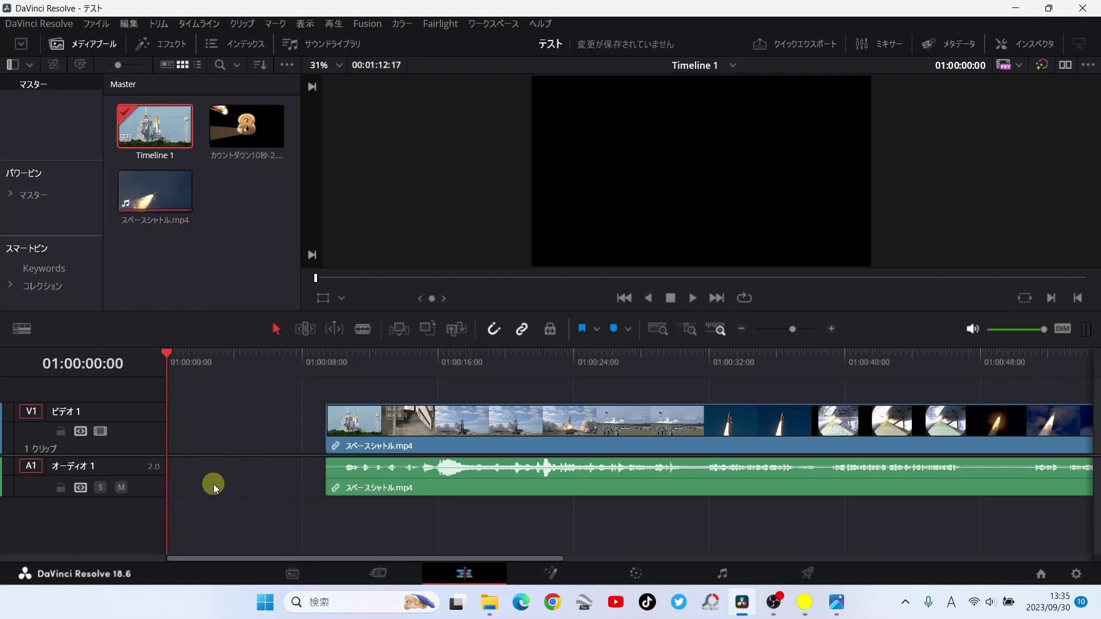
key(ctrl+s)
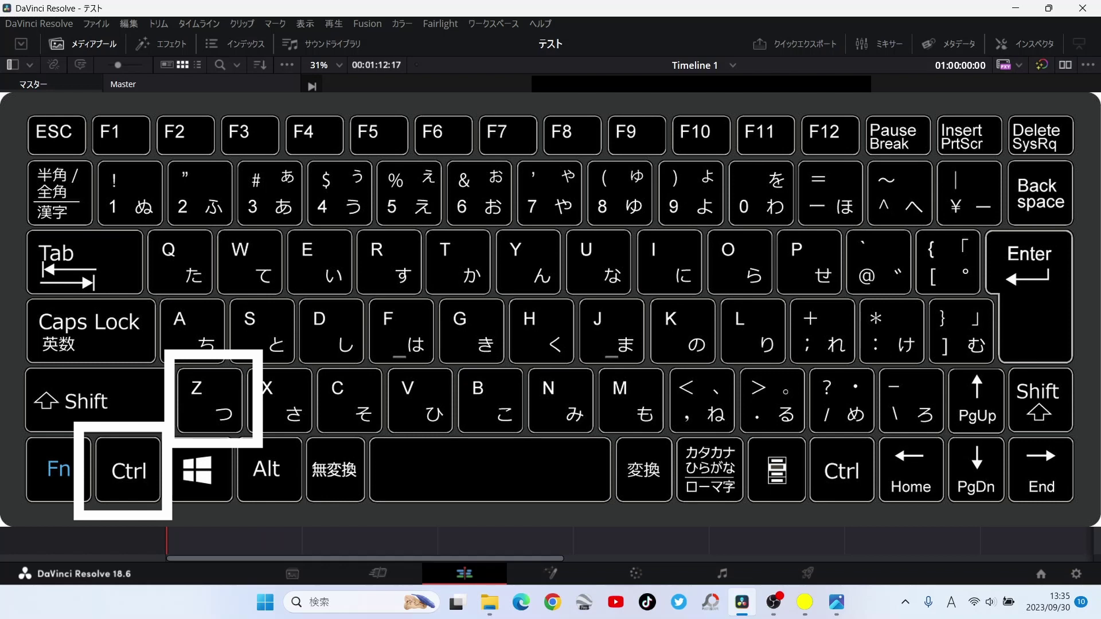
key(ctrl+z)
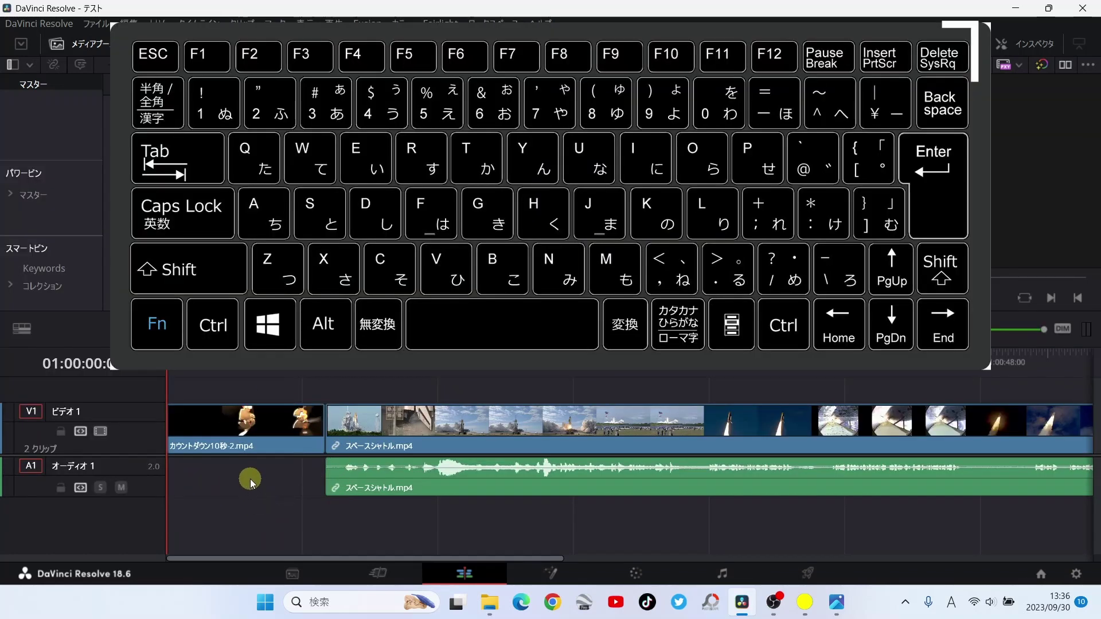
click(236, 443)
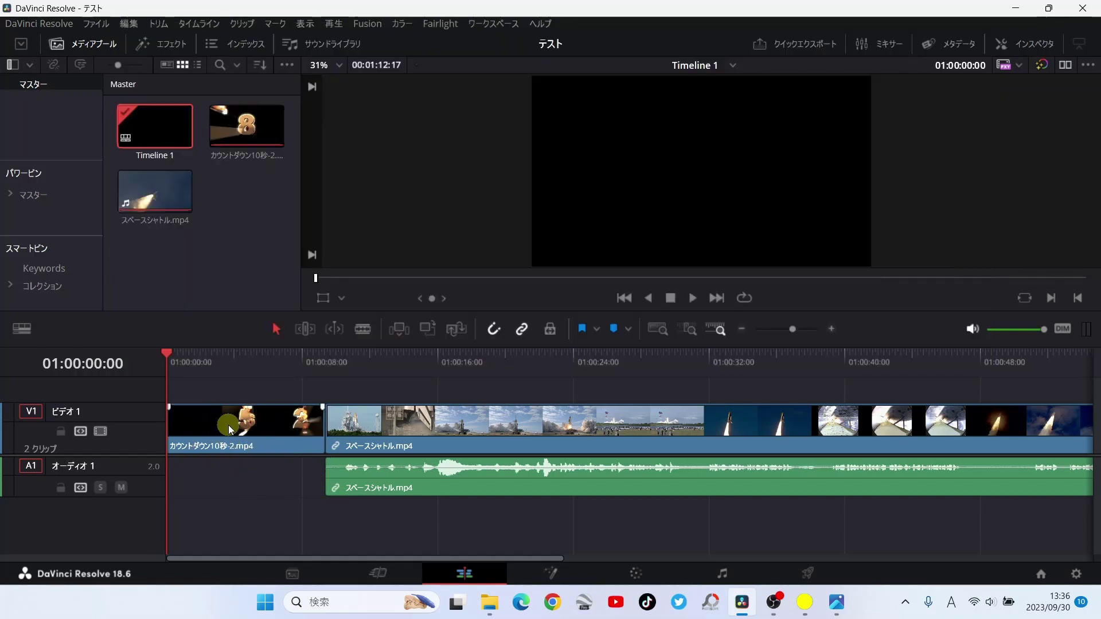
click(228, 425)
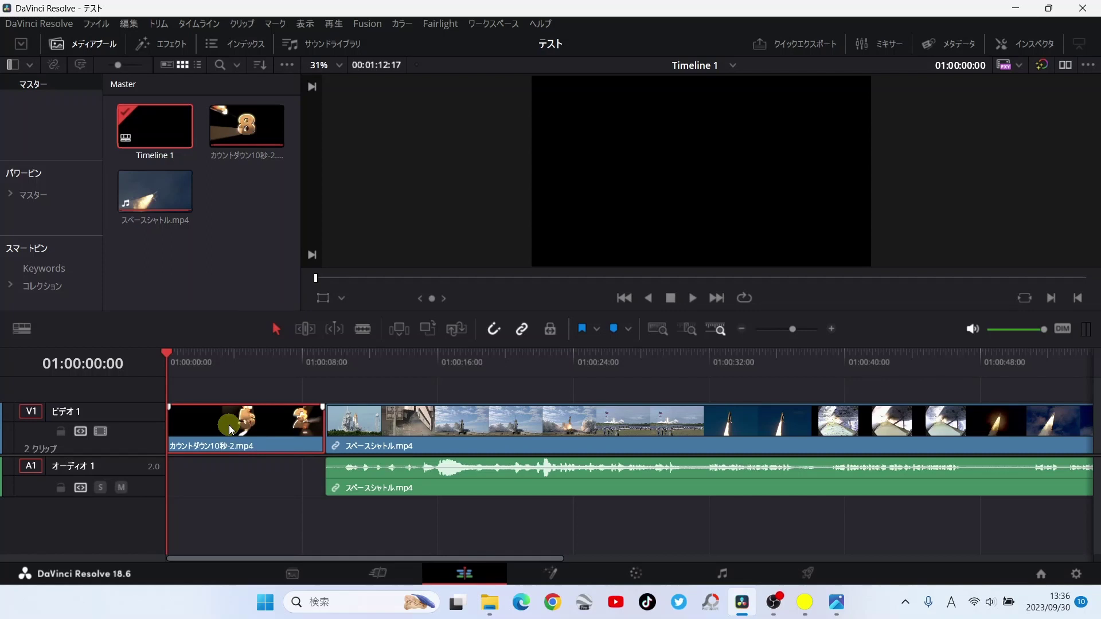
key(Delete)
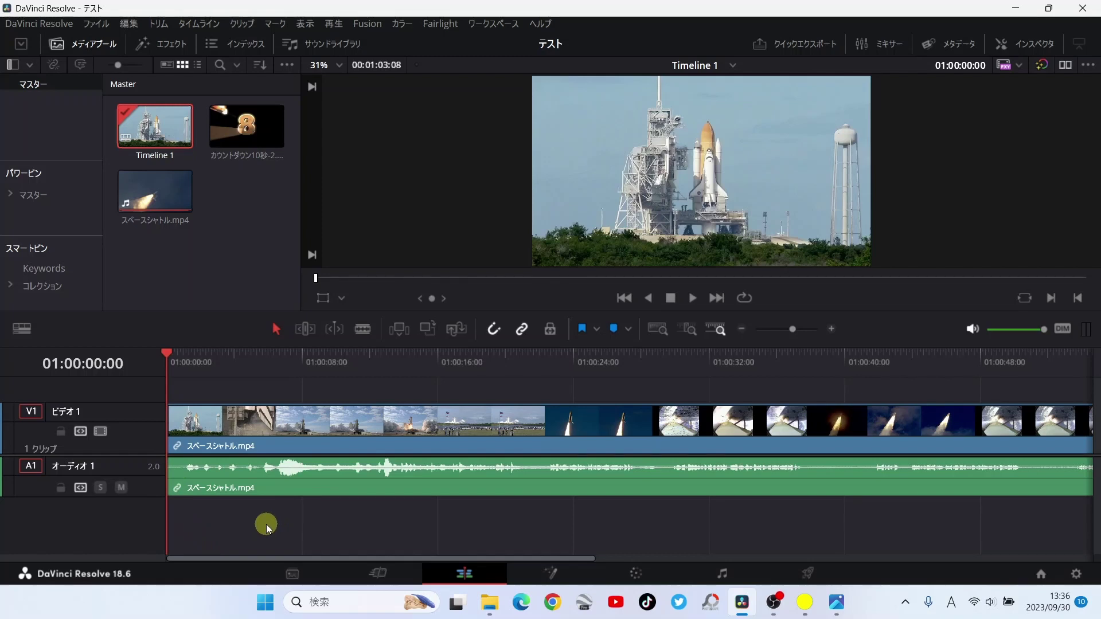
key(F9)
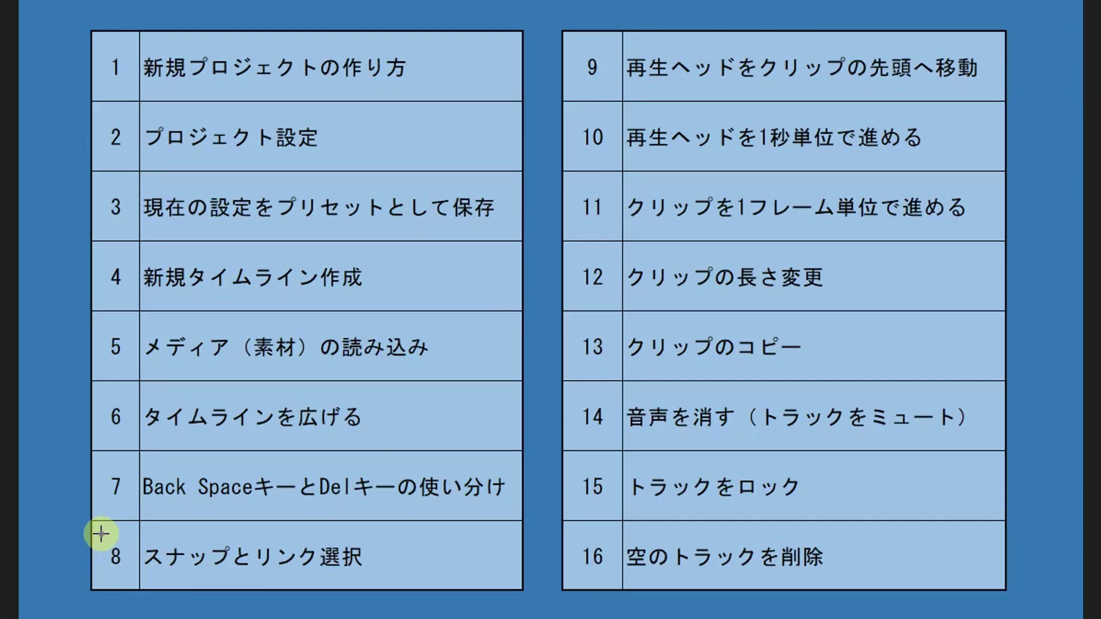
- With snapping off, move スペースシャトル.mp4 later to leave a gap, then re-enable snapping
drag(101, 534, 398, 581)
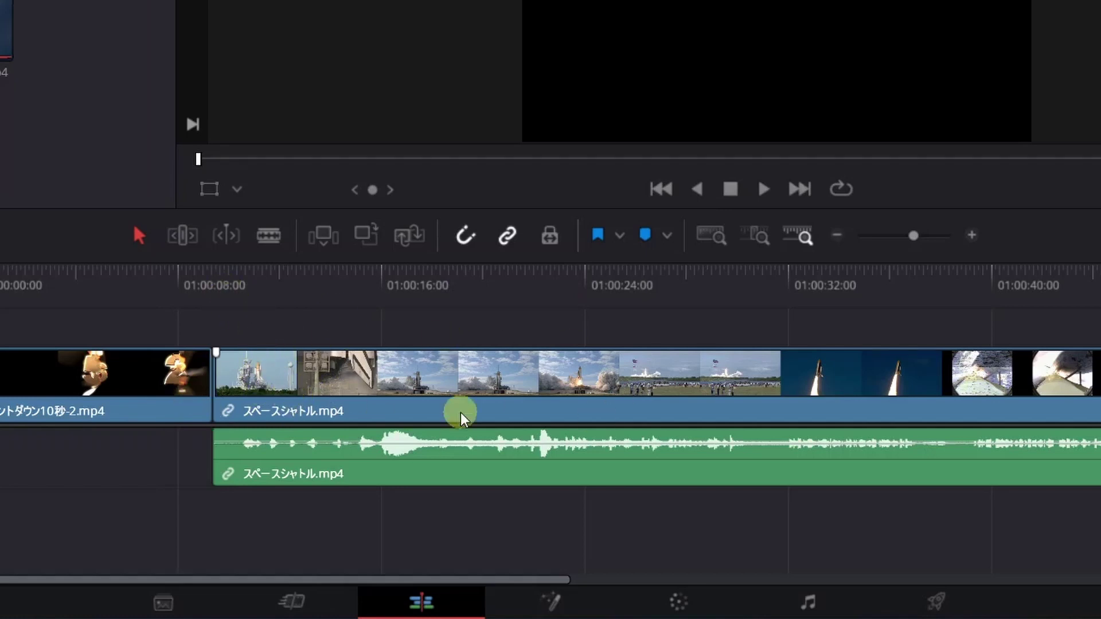
mouse_move(301, 386)
mouse_down()
mouse_move(494, 396)
mouse_move(312, 378)
mouse_up()
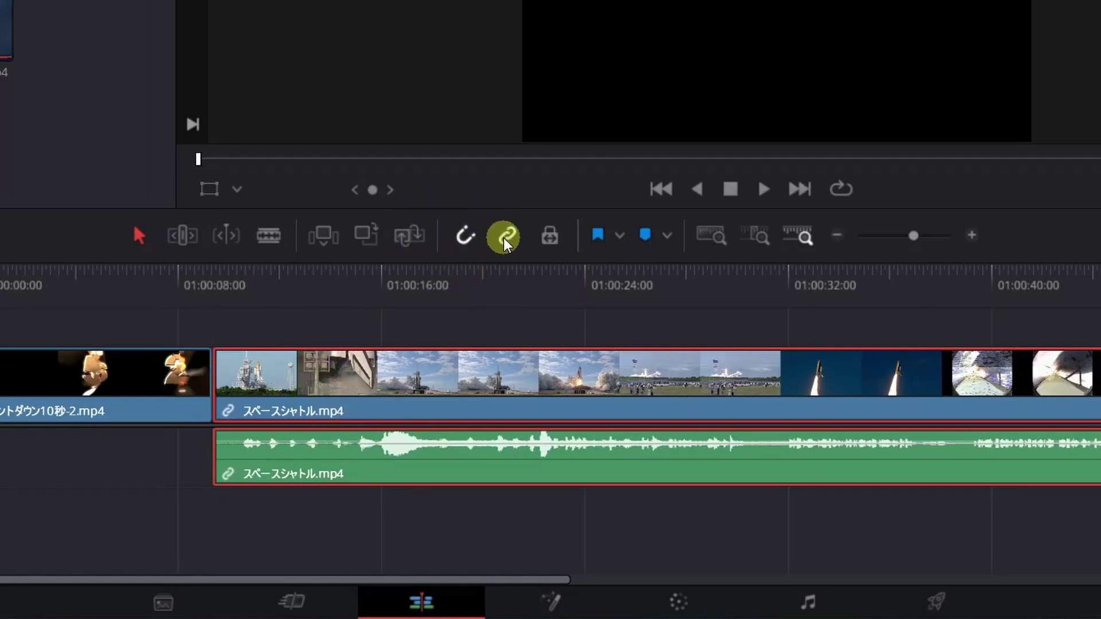
click(463, 238)
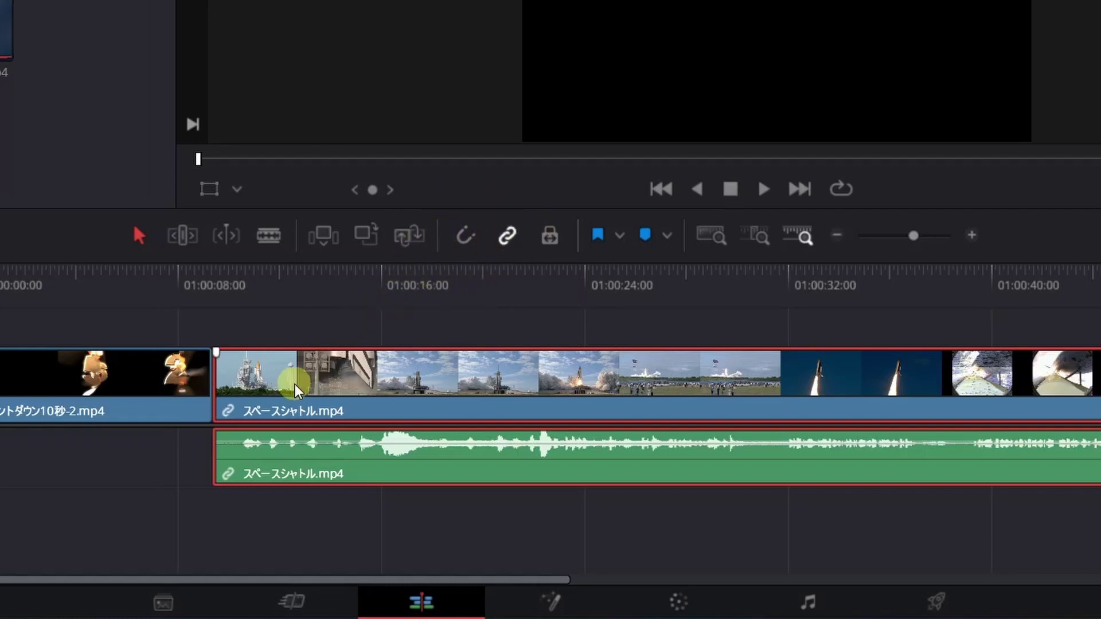
mouse_move(295, 384)
mouse_down()
mouse_move(326, 373)
mouse_move(111, 369)
mouse_move(339, 391)
mouse_up()
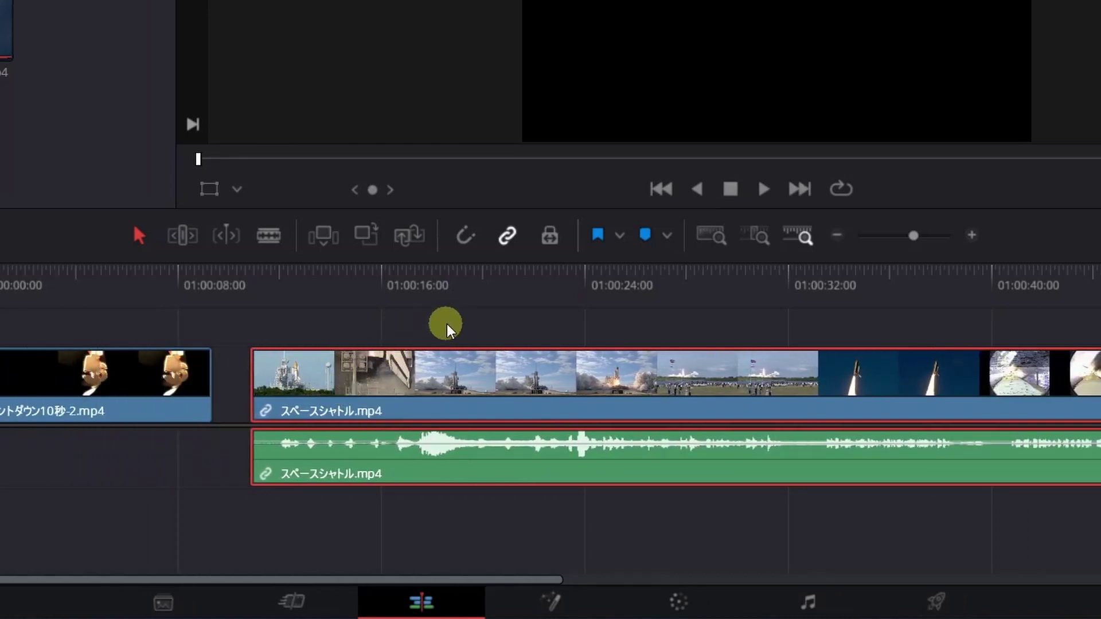
click(462, 232)
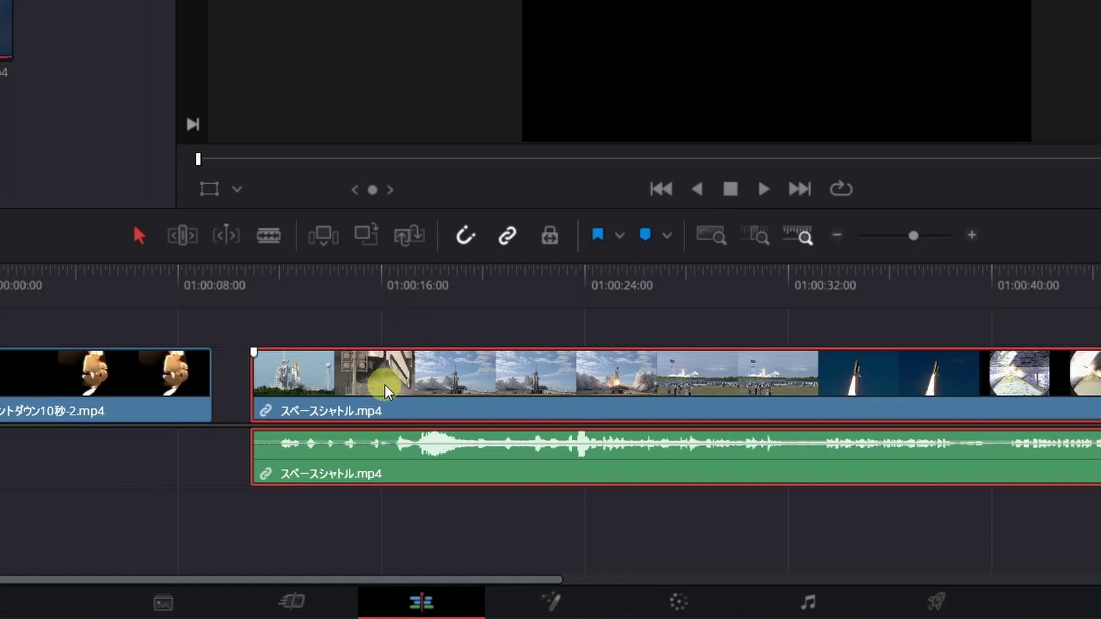
- Leave a short gap after the countdown clip and confirm the shuttle video and audio select separately
mouse_move(385, 388)
mouse_down()
mouse_move(370, 390)
mouse_move(320, 350)
mouse_up()
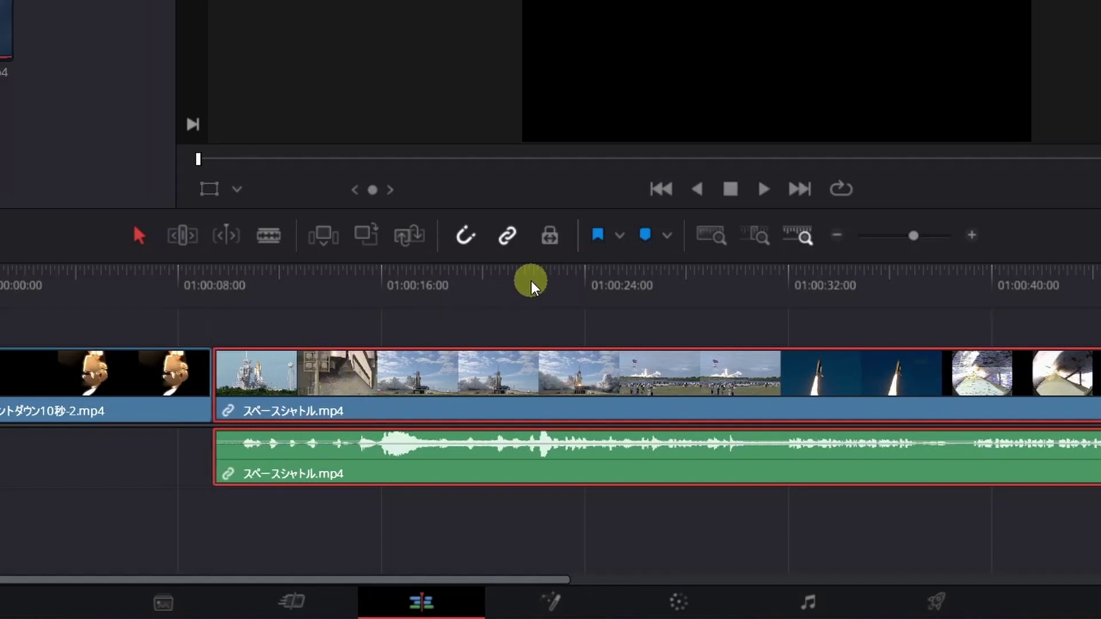
click(508, 236)
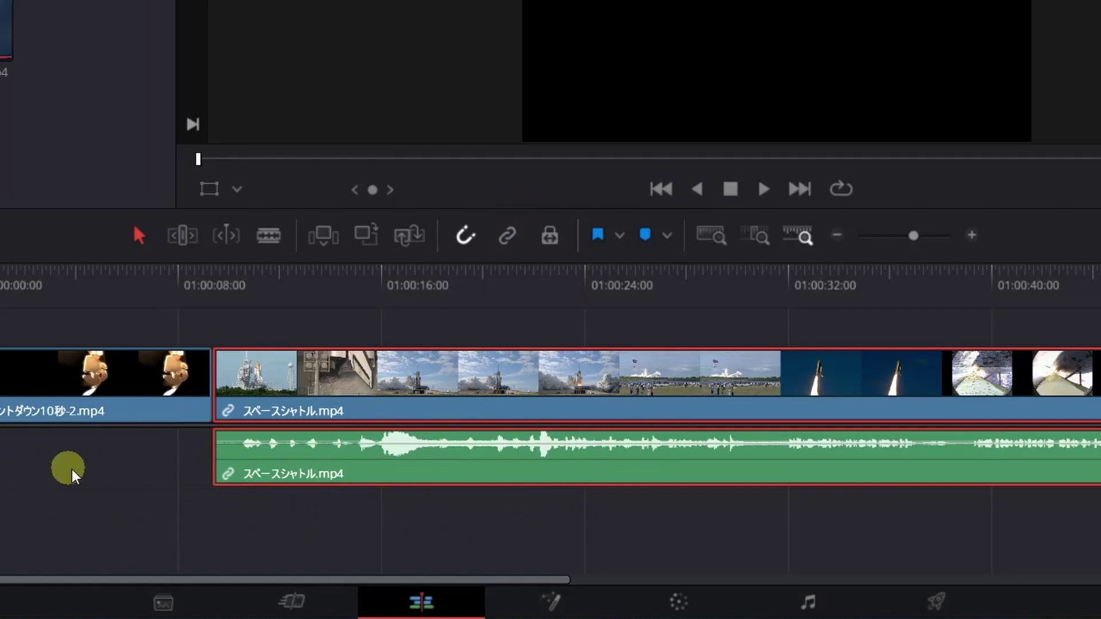
click(64, 486)
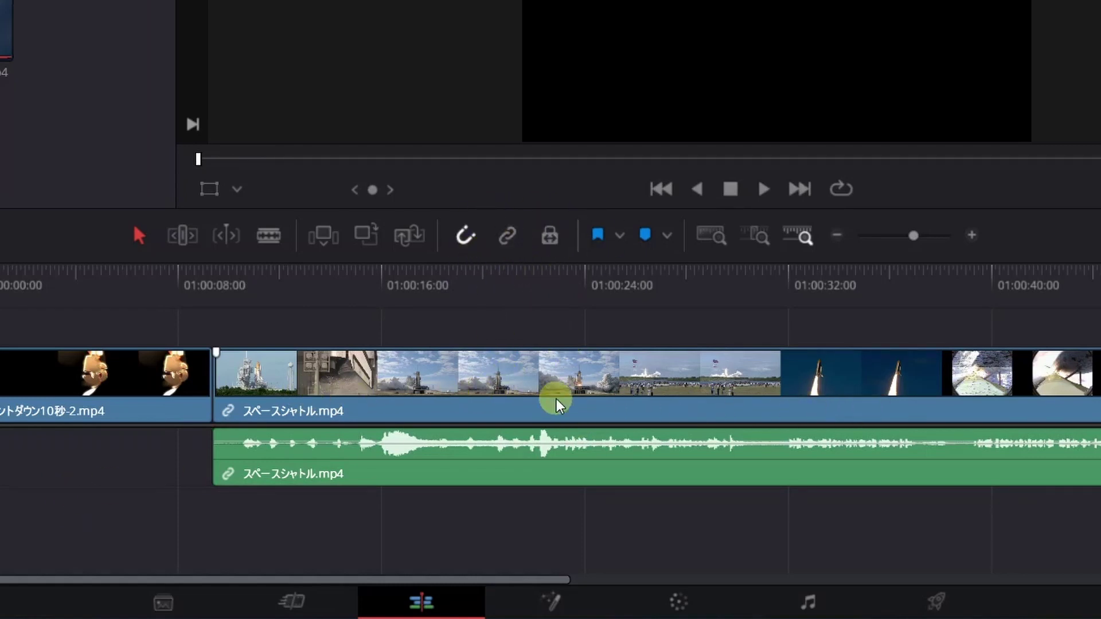
click(471, 390)
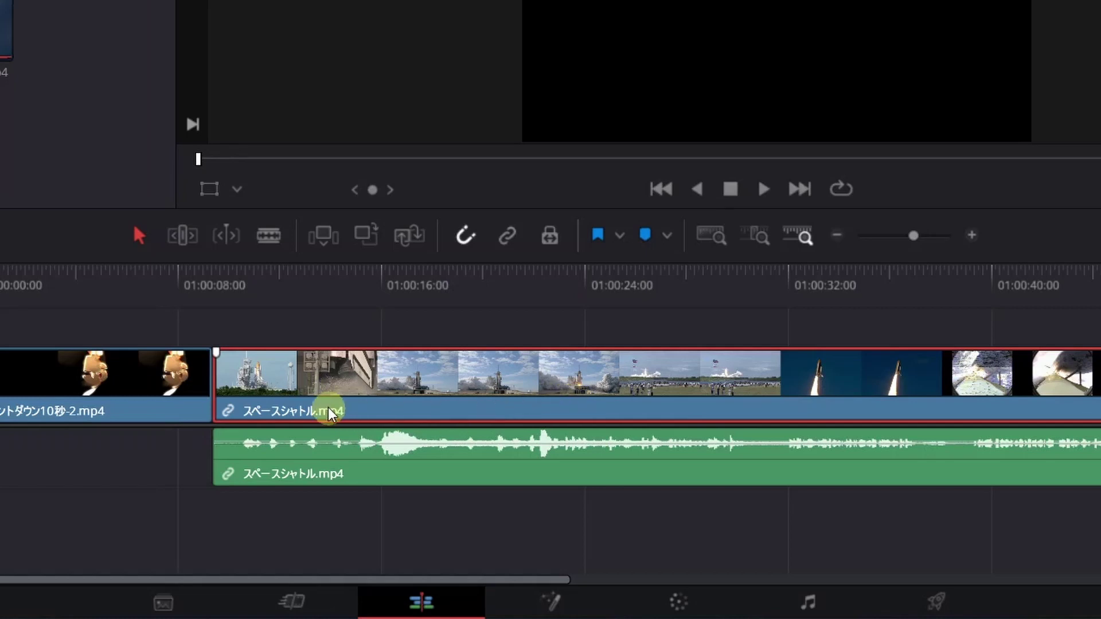
click(126, 479)
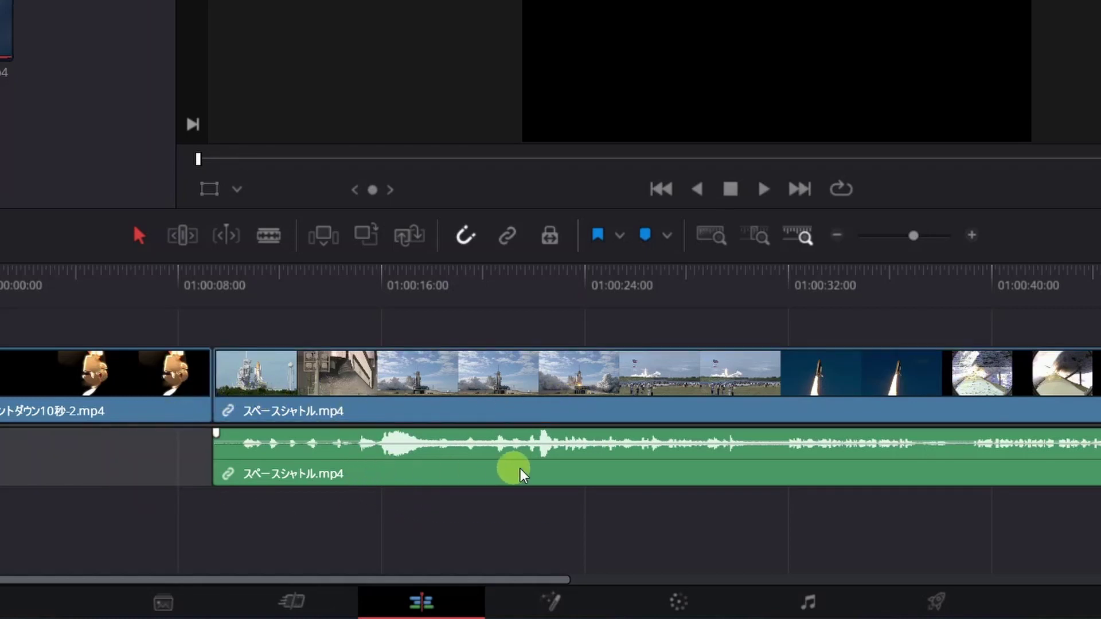
click(483, 465)
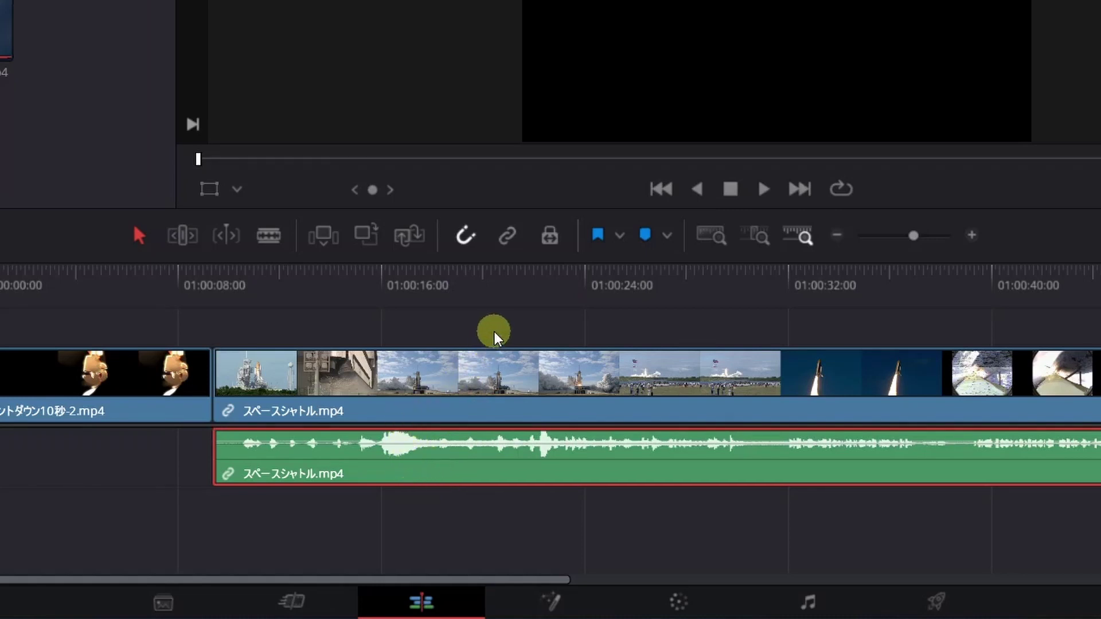
click(64, 477)
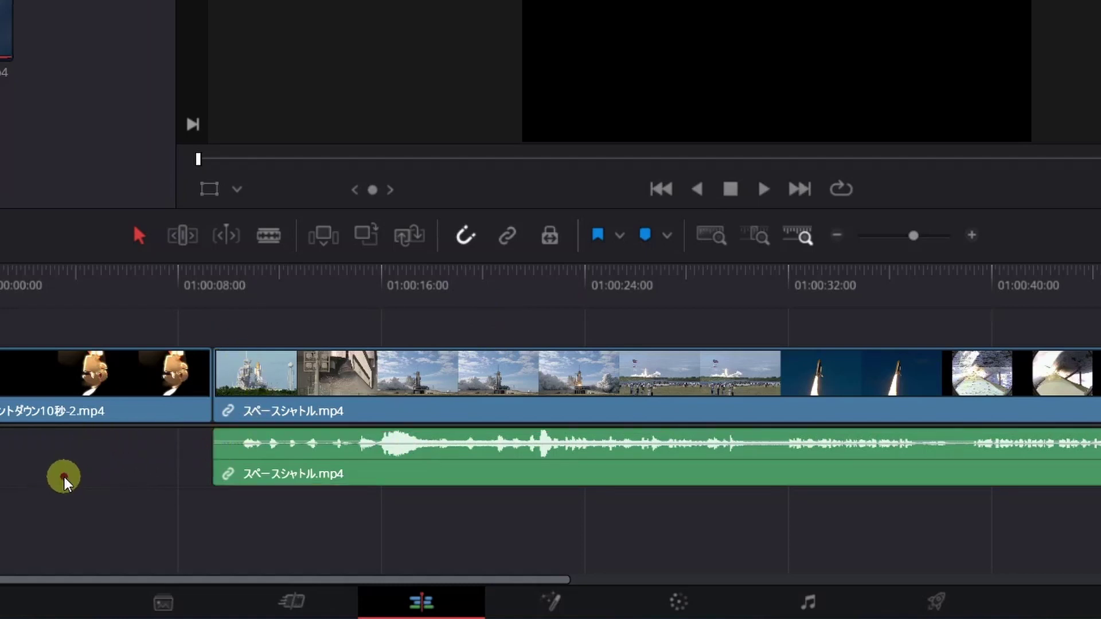
- Enable Linked Selection, confirm the shuttle video and audio select together, then mark topic 9
click(505, 239)
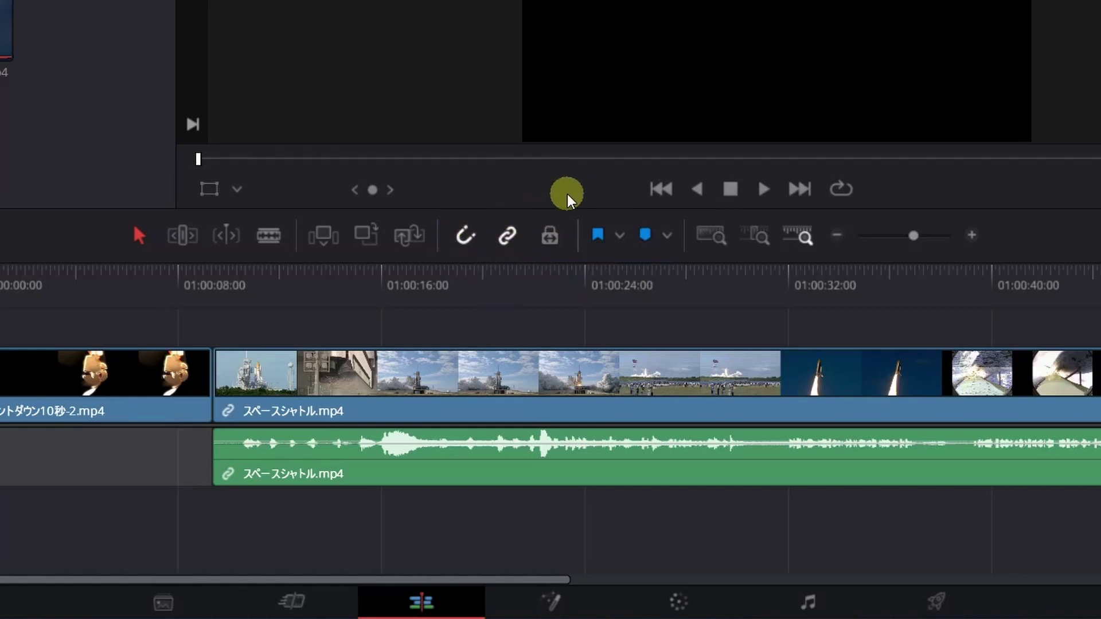
click(432, 370)
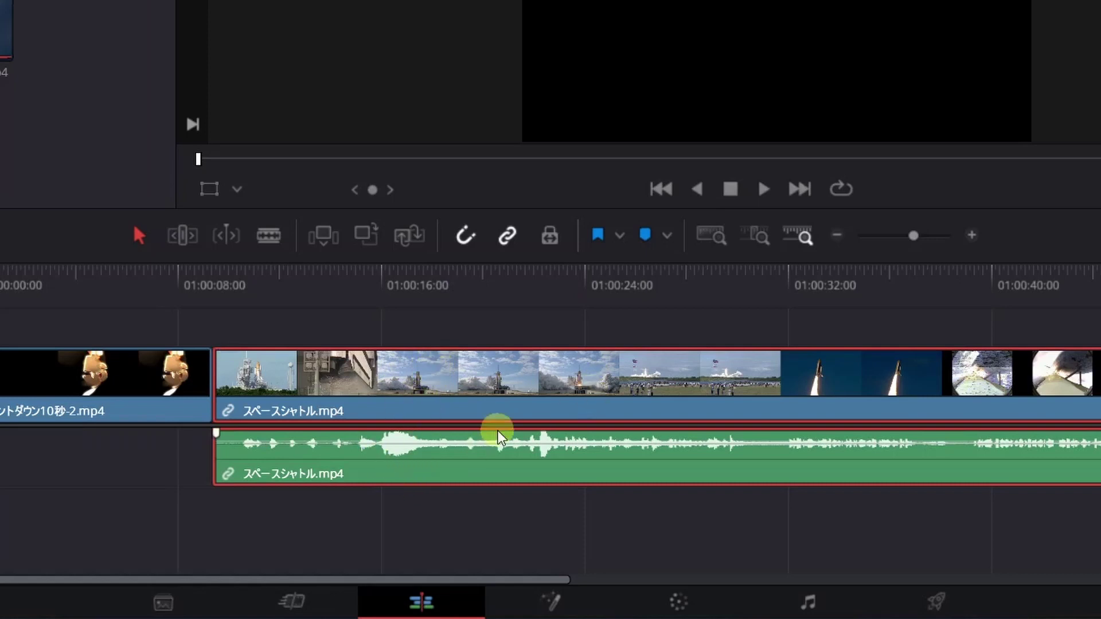
click(118, 479)
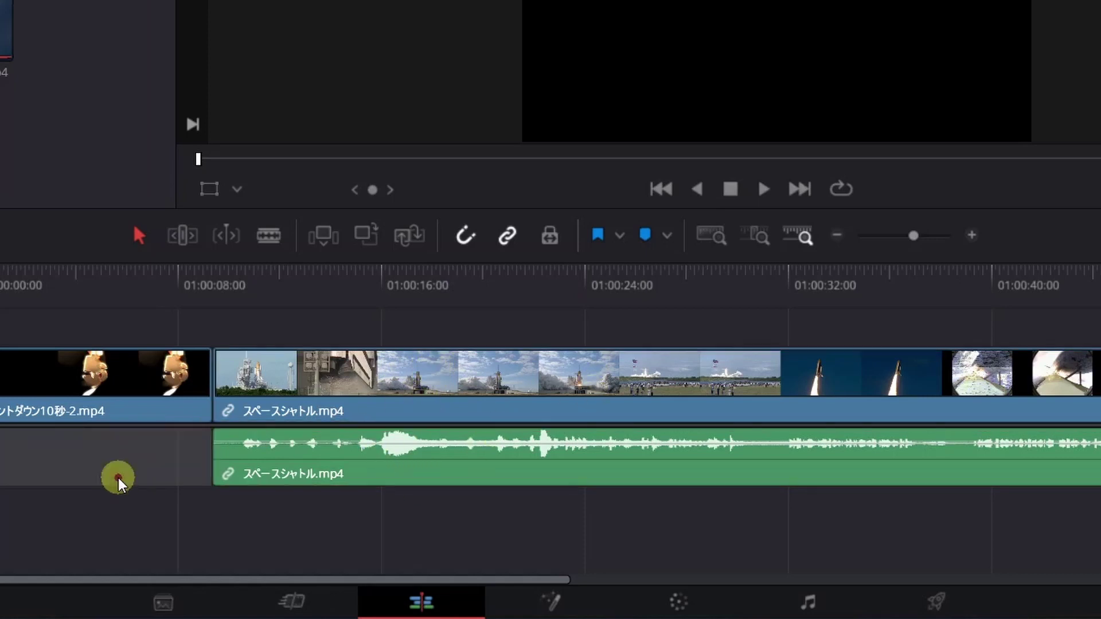
click(513, 460)
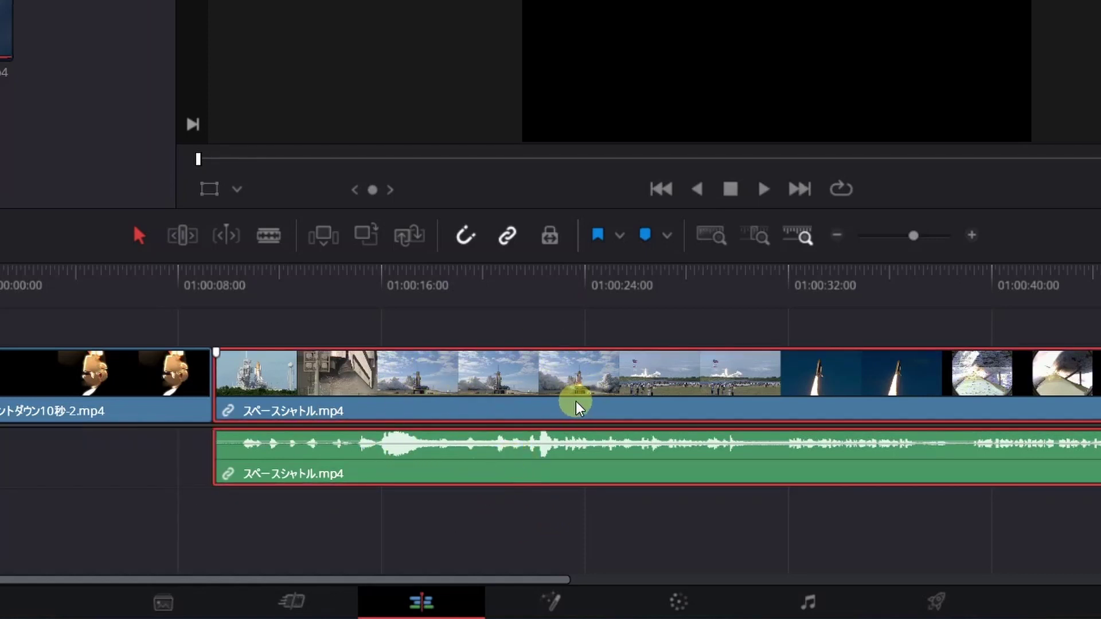
click(108, 460)
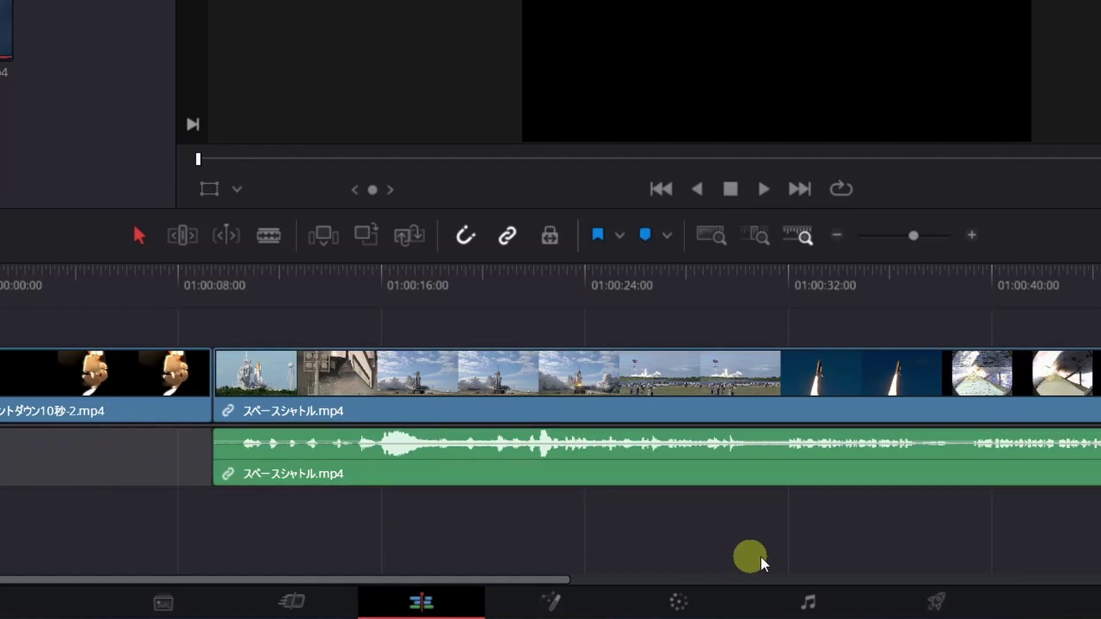
drag(575, 41, 984, 96)
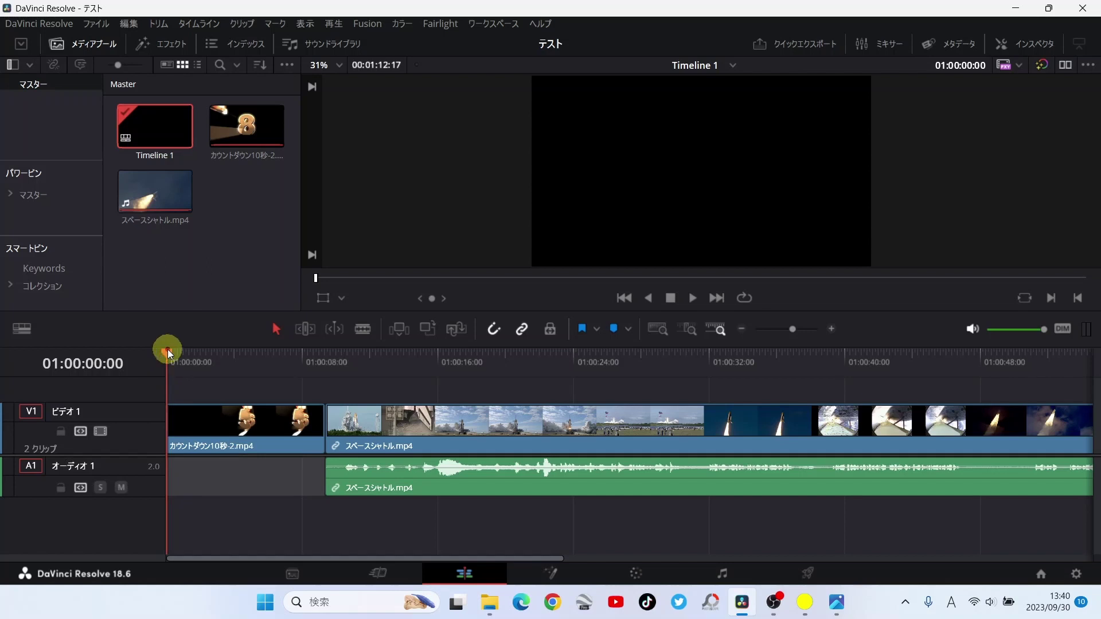
drag(167, 349, 324, 351)
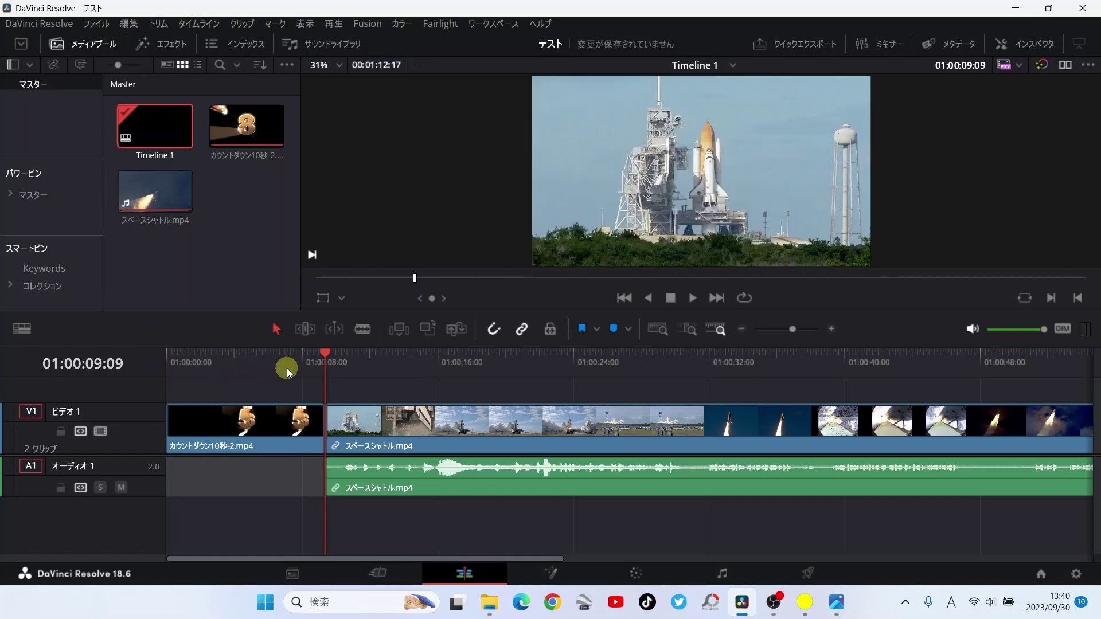
mouse_move(323, 363)
mouse_down()
mouse_move(197, 357)
mouse_move(325, 357)
mouse_up()
key(Home)
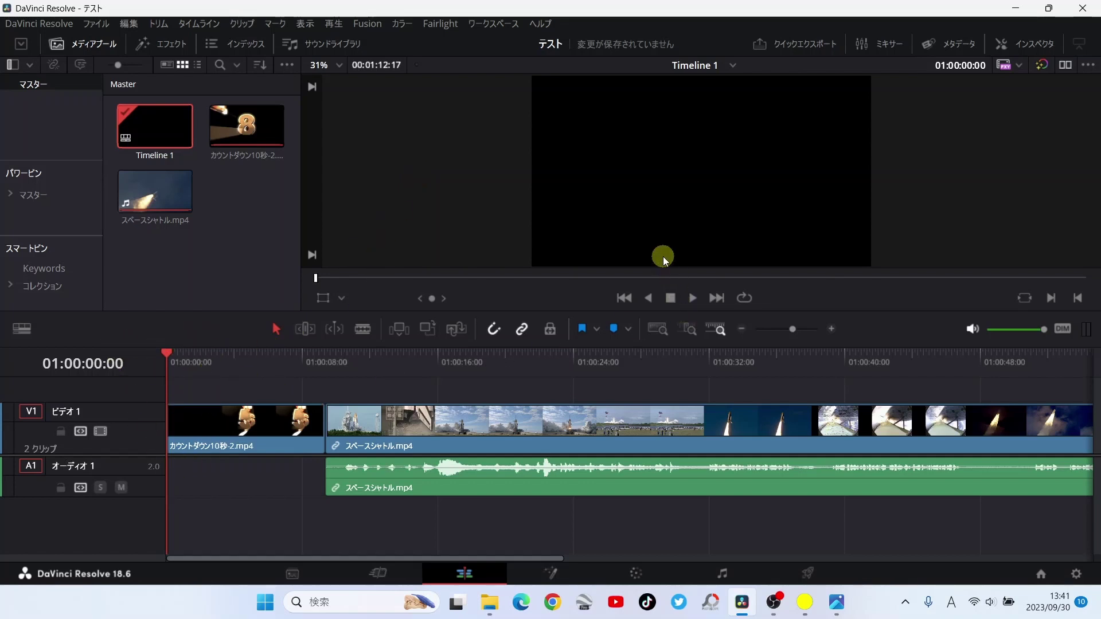
key(Down)
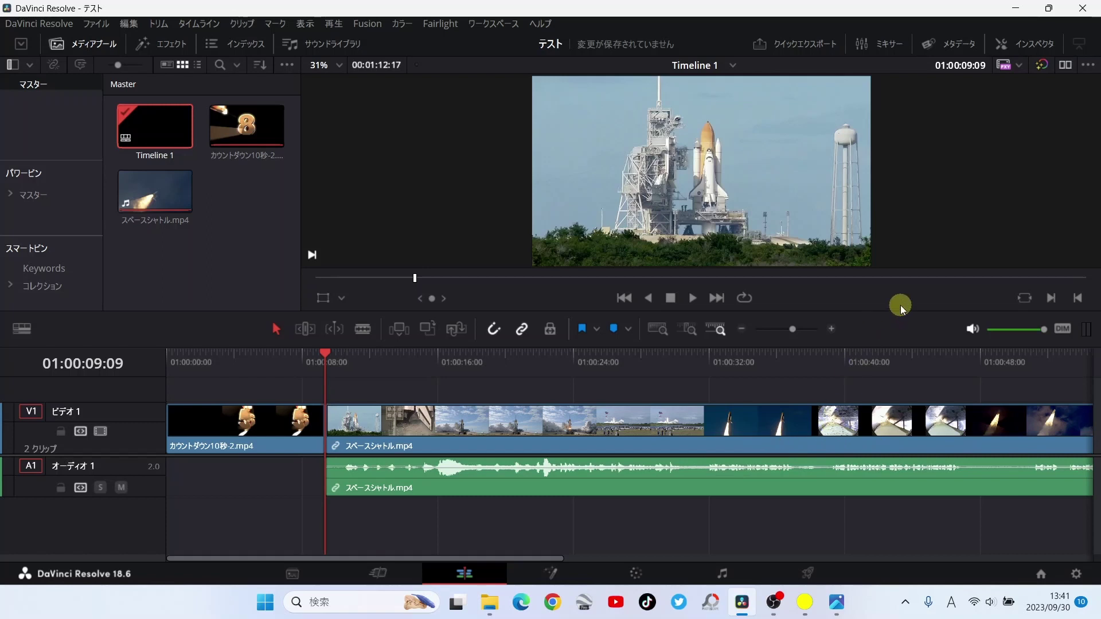
key(End)
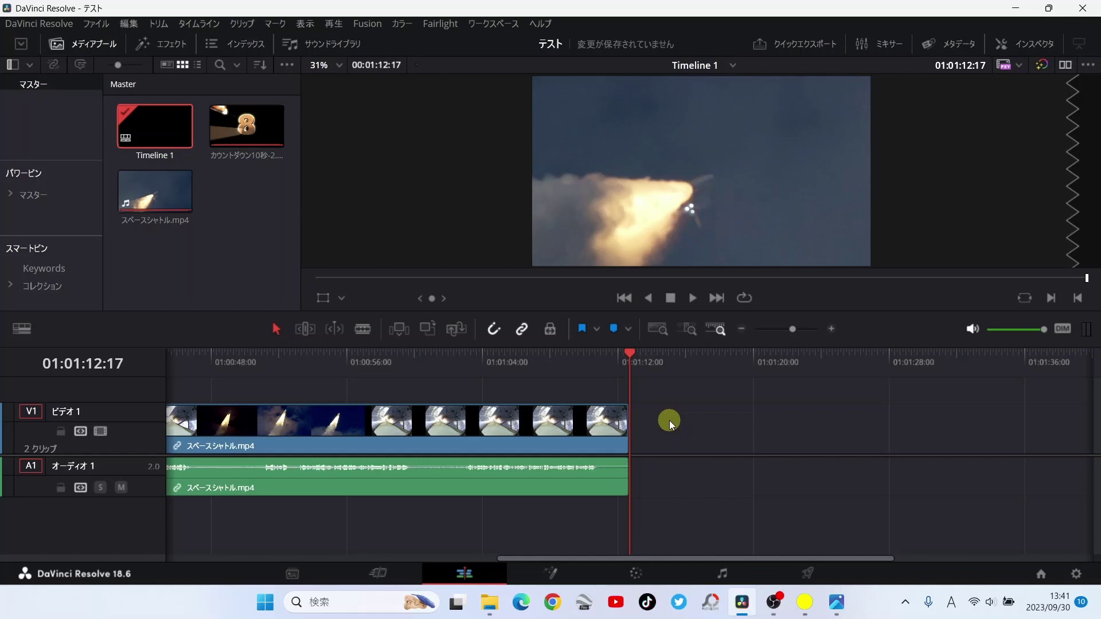
key(Up)
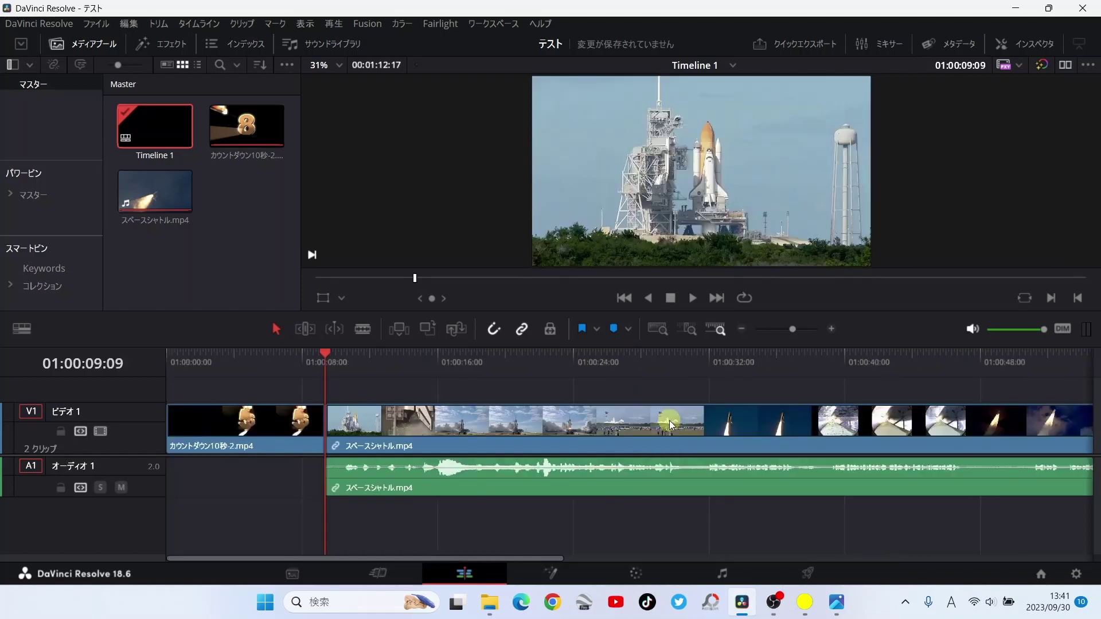
key(Up)
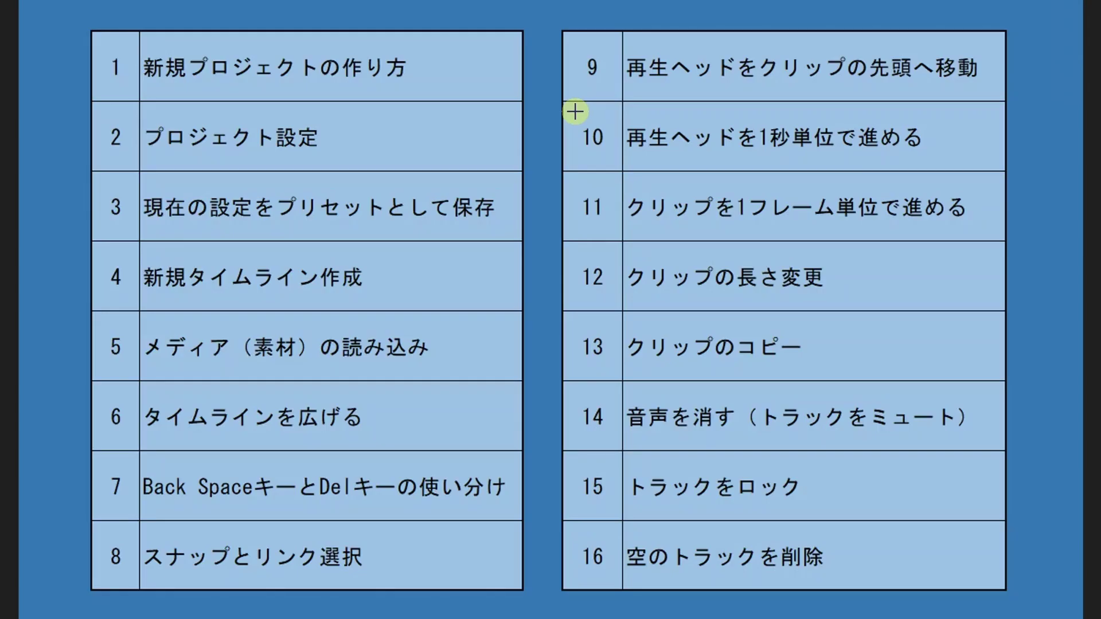
drag(574, 111, 949, 162)
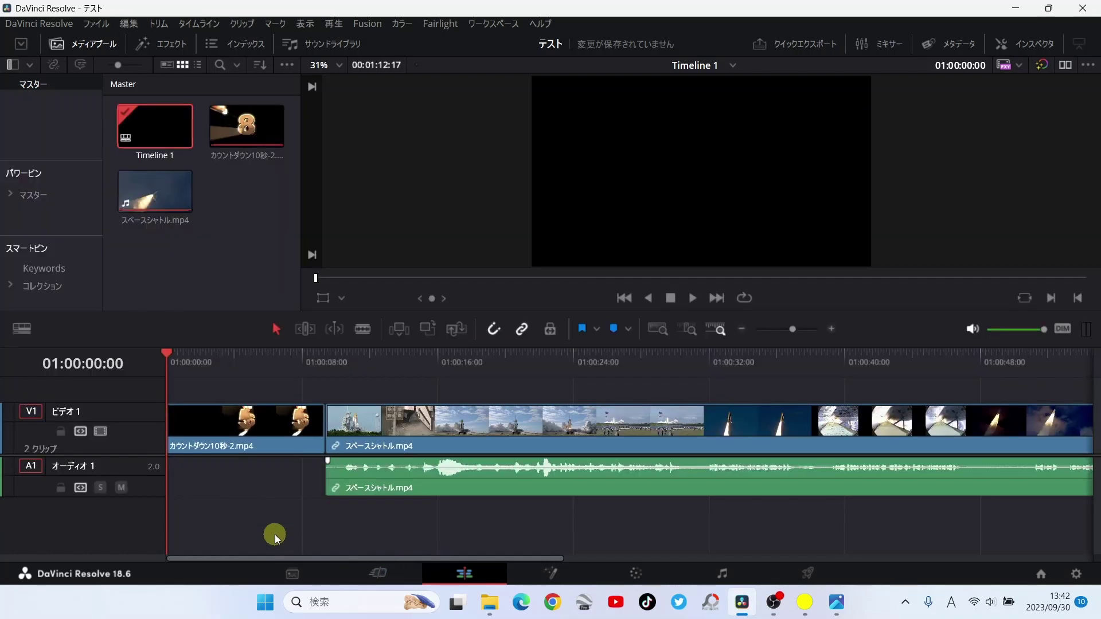
- Play Timeline 1 to 01:00:19:03 in the launch footage, stop, and select the countdown clip
key(space)
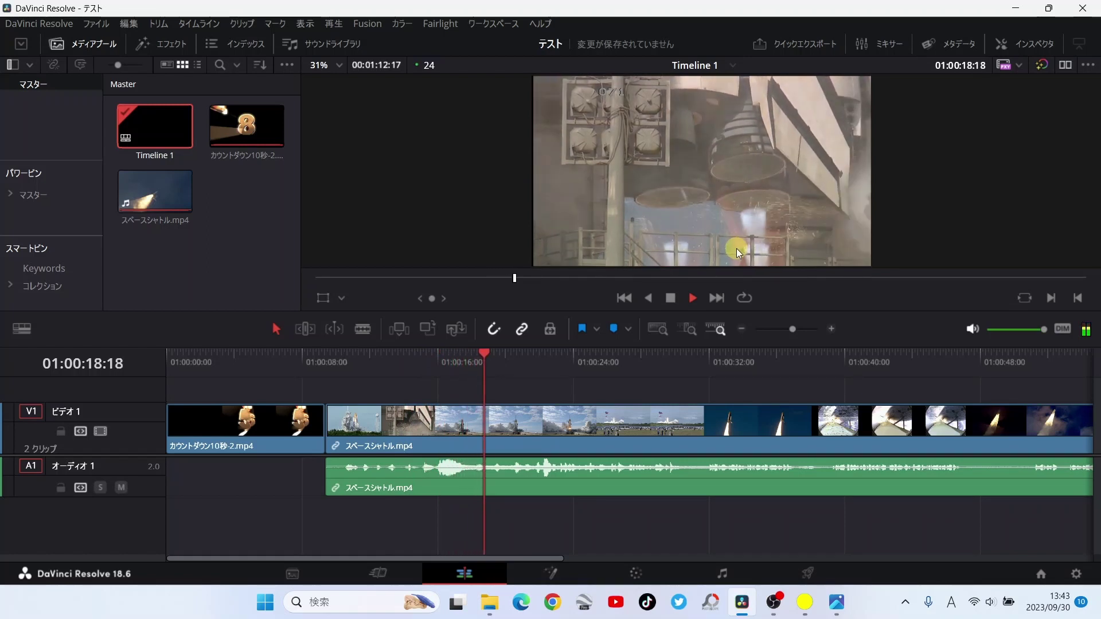
key(space)
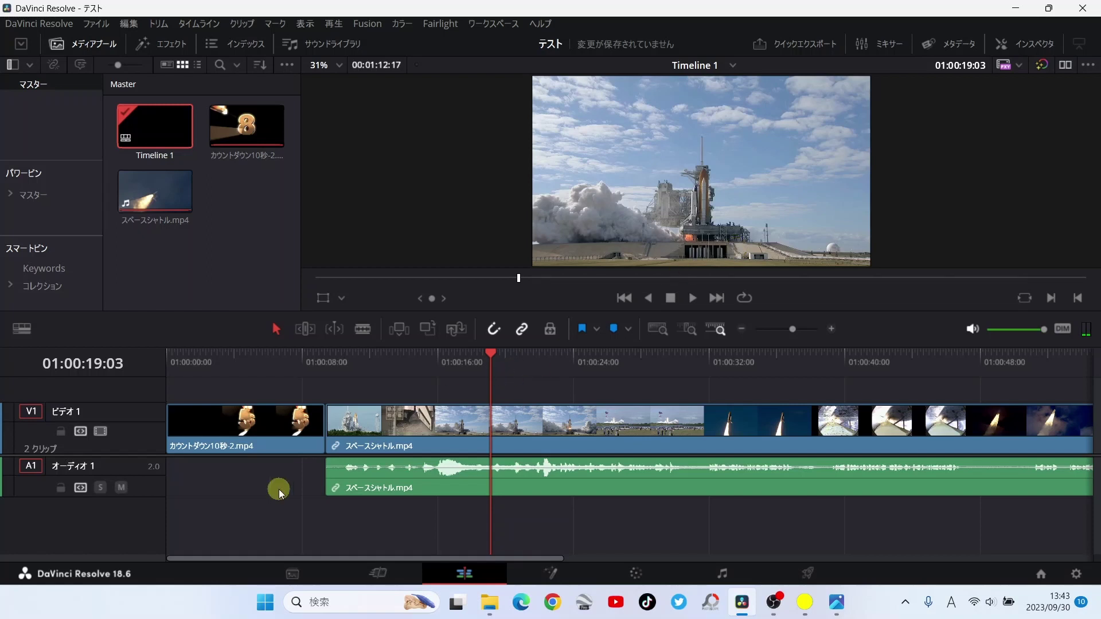
click(250, 425)
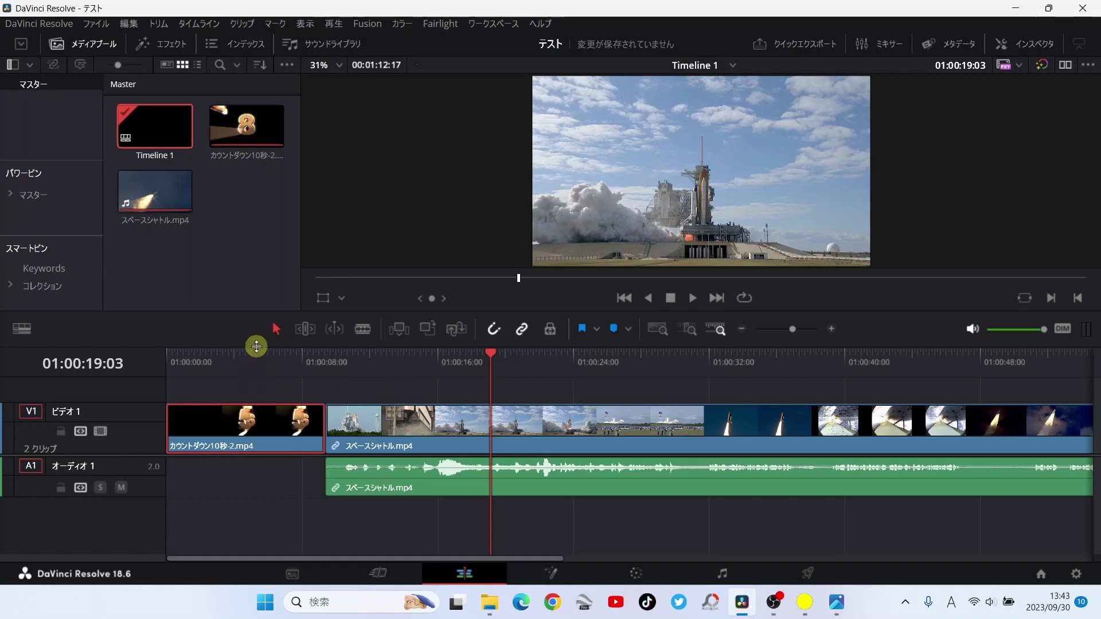
- Enlarge the timeline, move the countdown clip to a new V2 over the shuttle's start, and save
drag(256, 346, 255, 301)
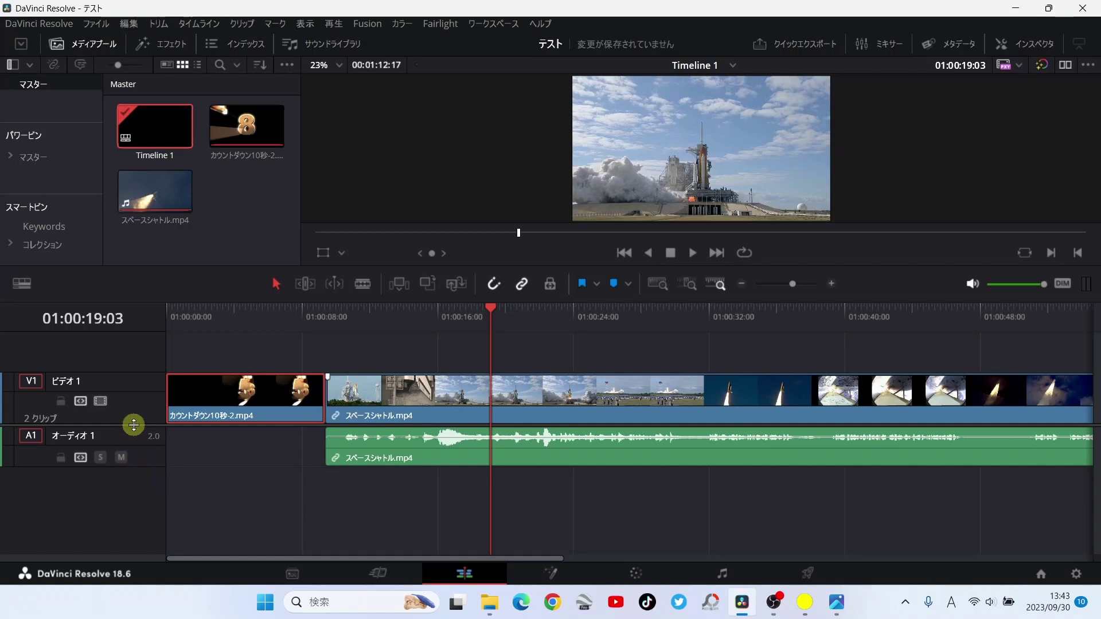
drag(133, 424, 139, 482)
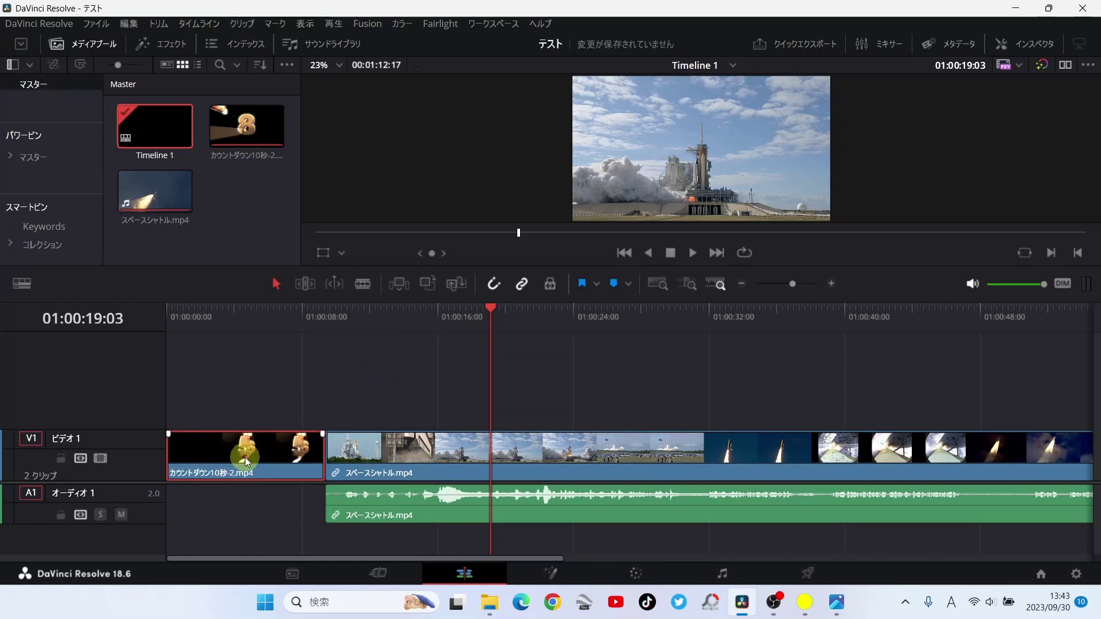
mouse_move(245, 456)
mouse_down()
mouse_move(349, 410)
mouse_move(407, 410)
mouse_up()
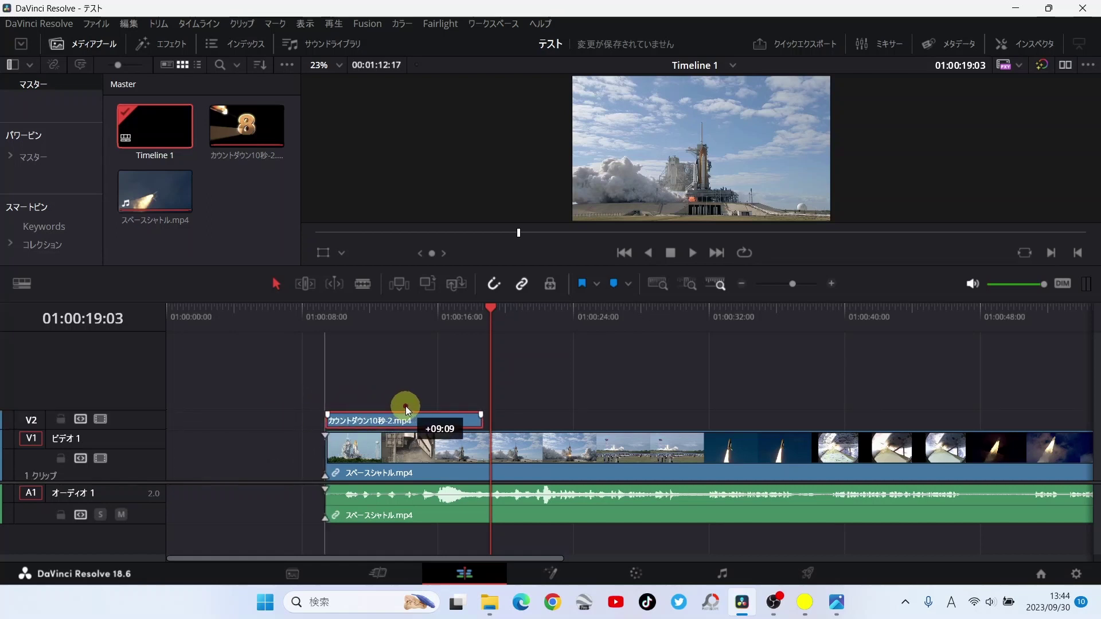
key(ctrl+s)
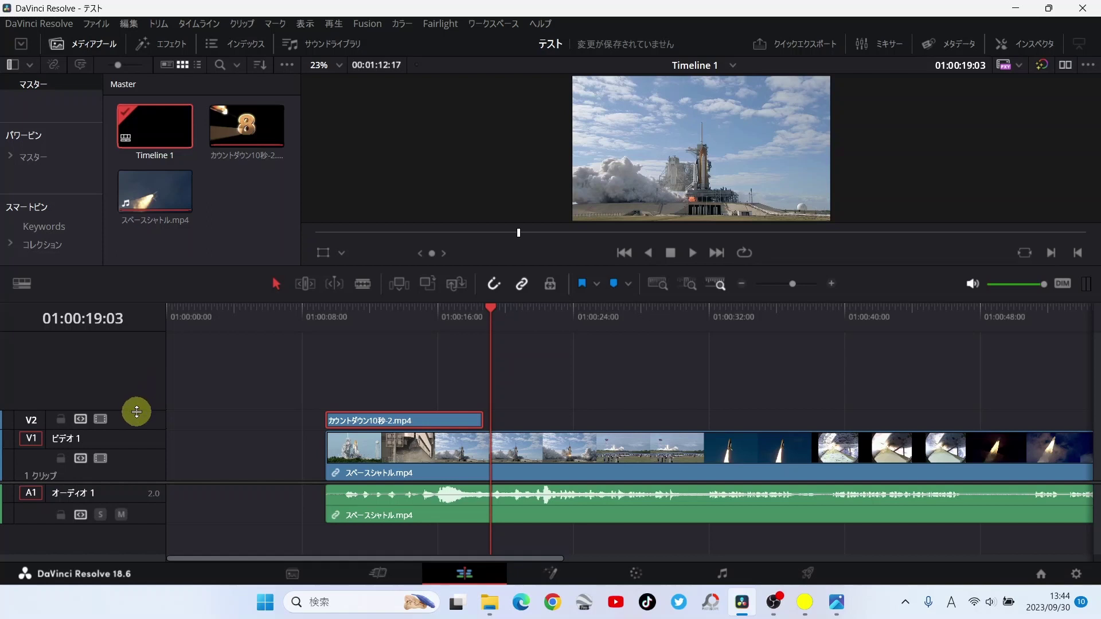
- Resize the V2 track height and check the countdown still overlaps the shuttle footage's opening
mouse_move(137, 412)
mouse_down()
mouse_move(137, 397)
mouse_move(140, 426)
mouse_up()
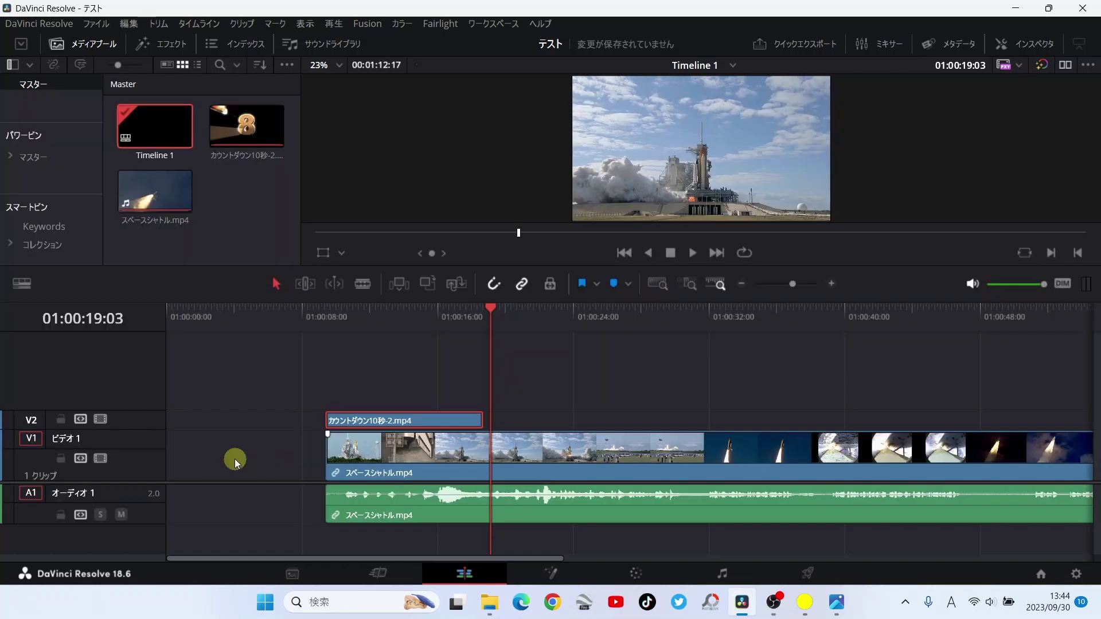
shift+scroll(235, 459, down, 5)
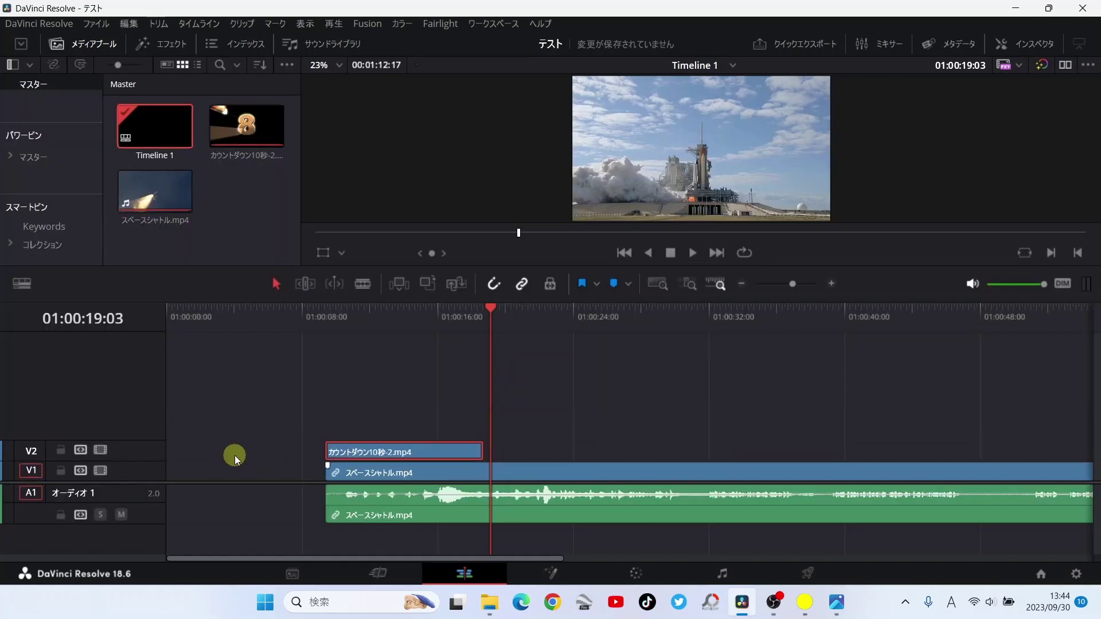
shift+scroll(235, 453, up, 5)
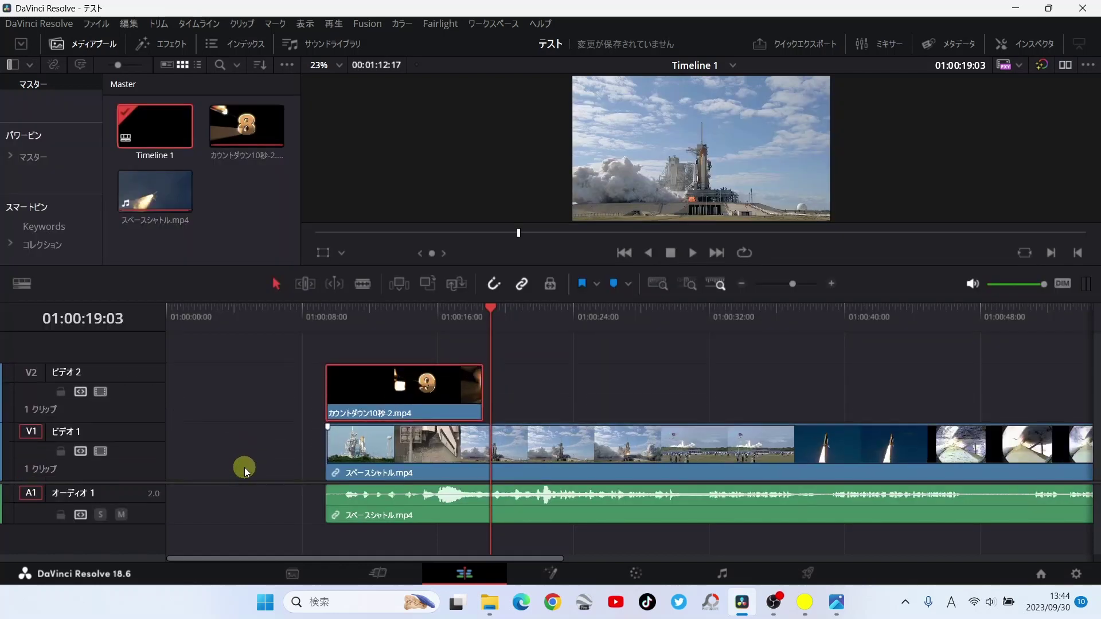
shift+scroll(245, 467, down, 5)
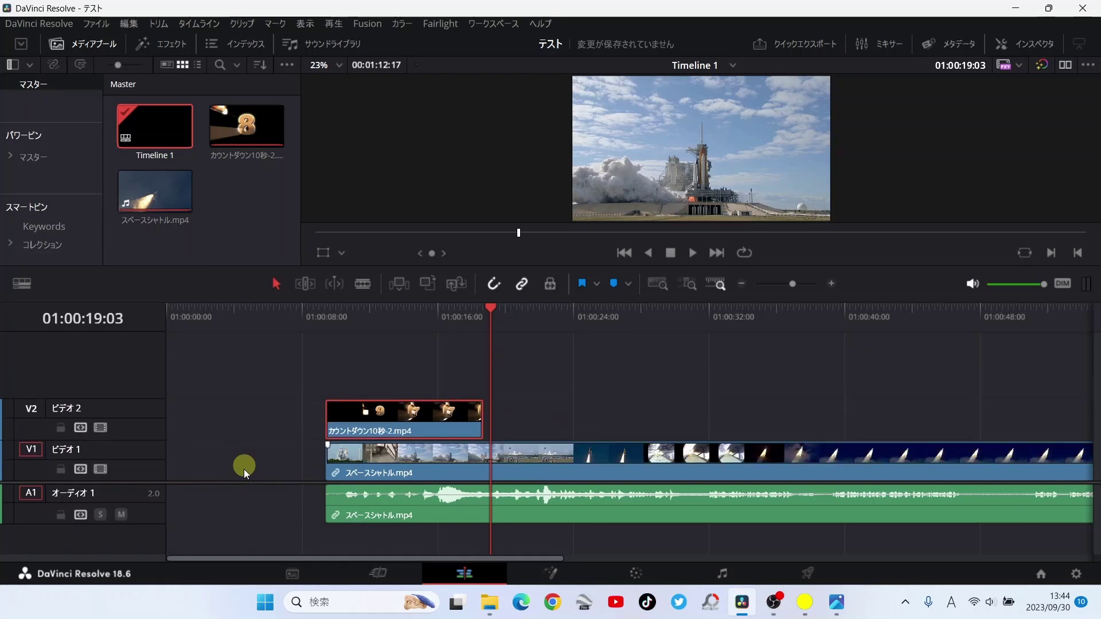
shift+scroll(243, 466, up, 5)
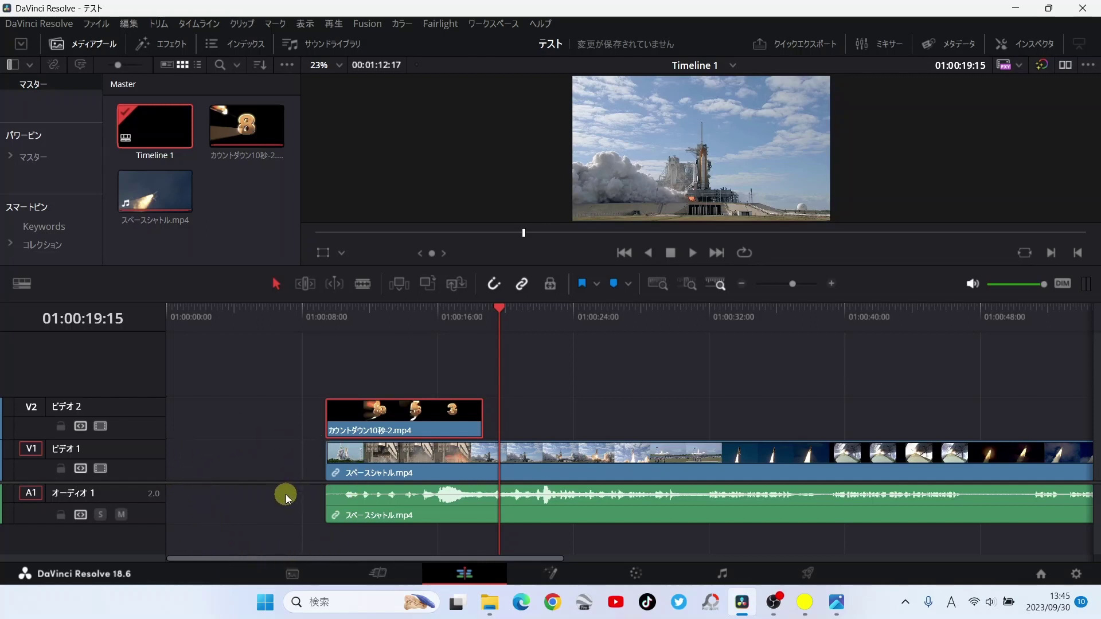
- Delete the leading gap so the countdown, shuttle video and shuttle audio start at zero
ctrl+click(379, 451)
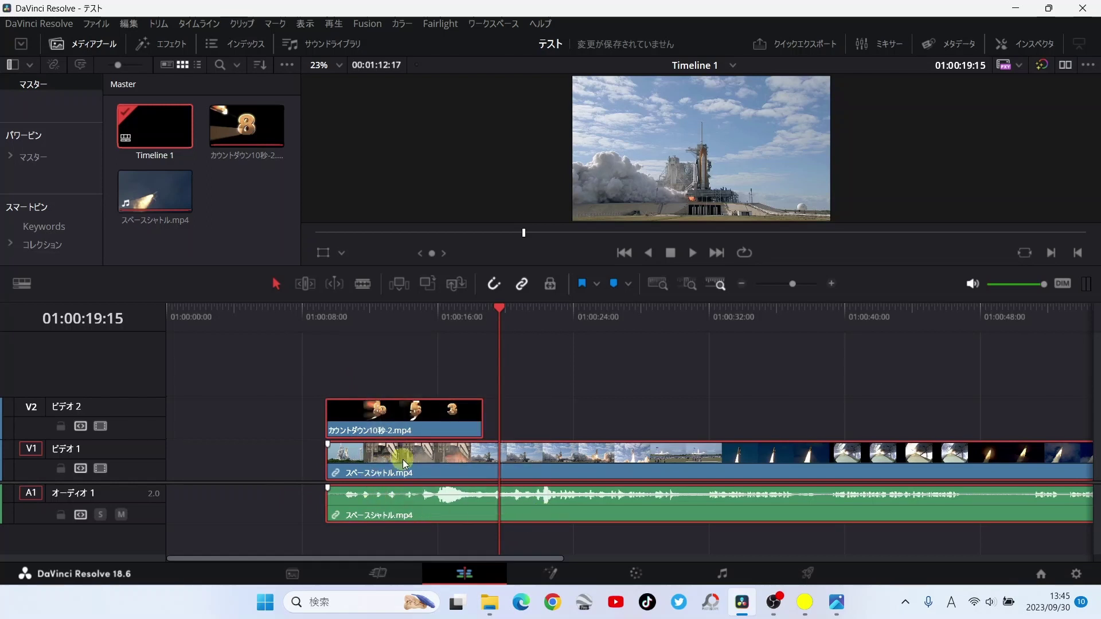
mouse_move(402, 457)
mouse_down()
mouse_move(333, 457)
mouse_move(399, 461)
mouse_up()
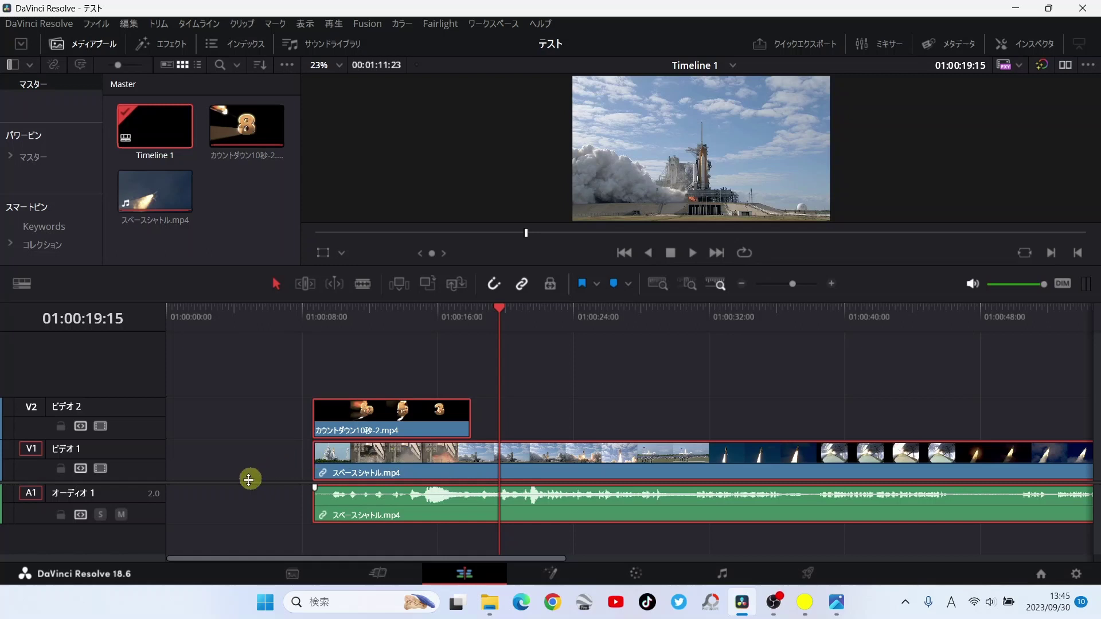
click(220, 469)
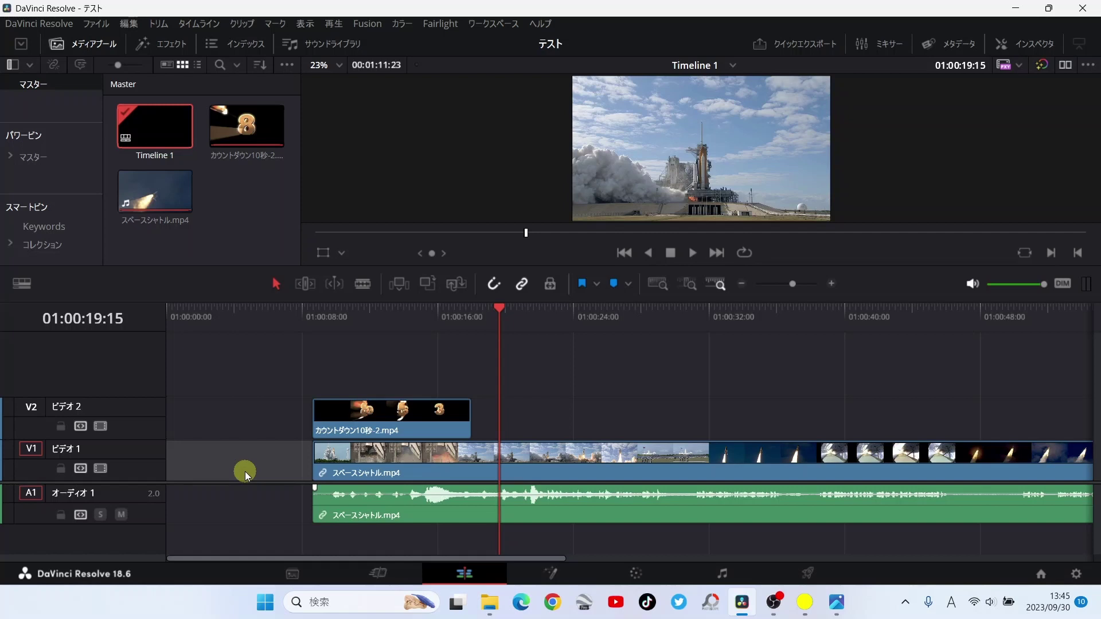
key(Delete)
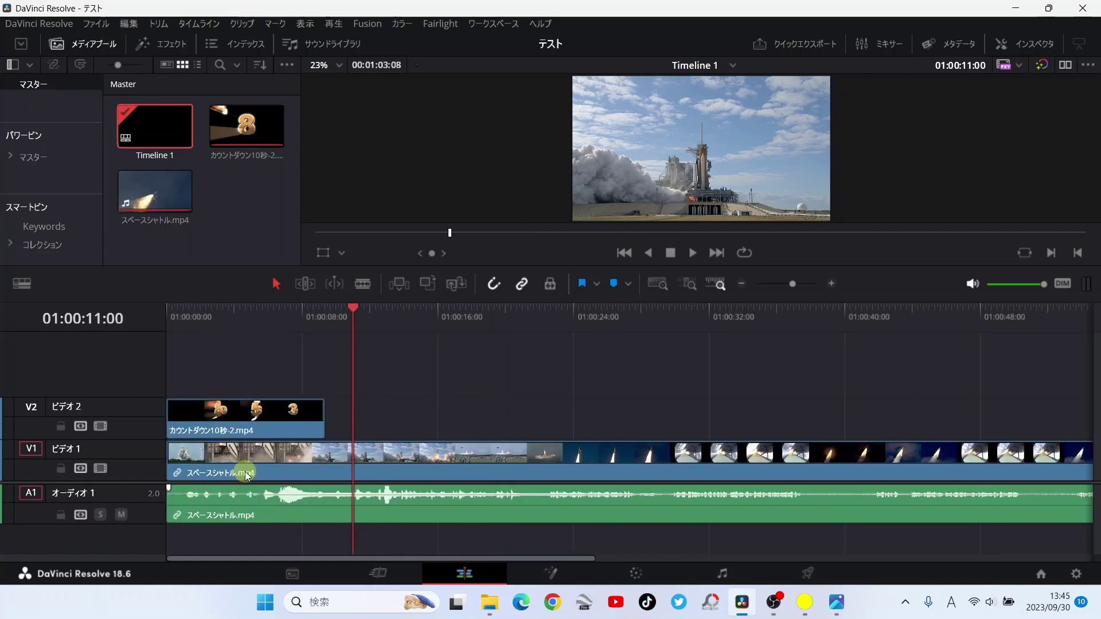
click(281, 417)
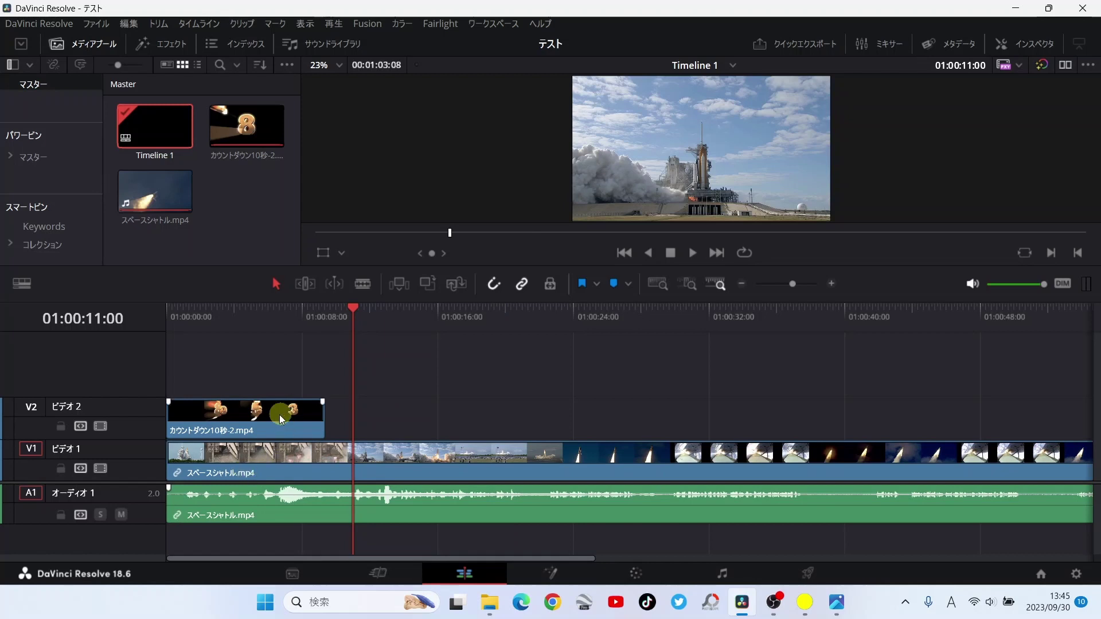
click(224, 393)
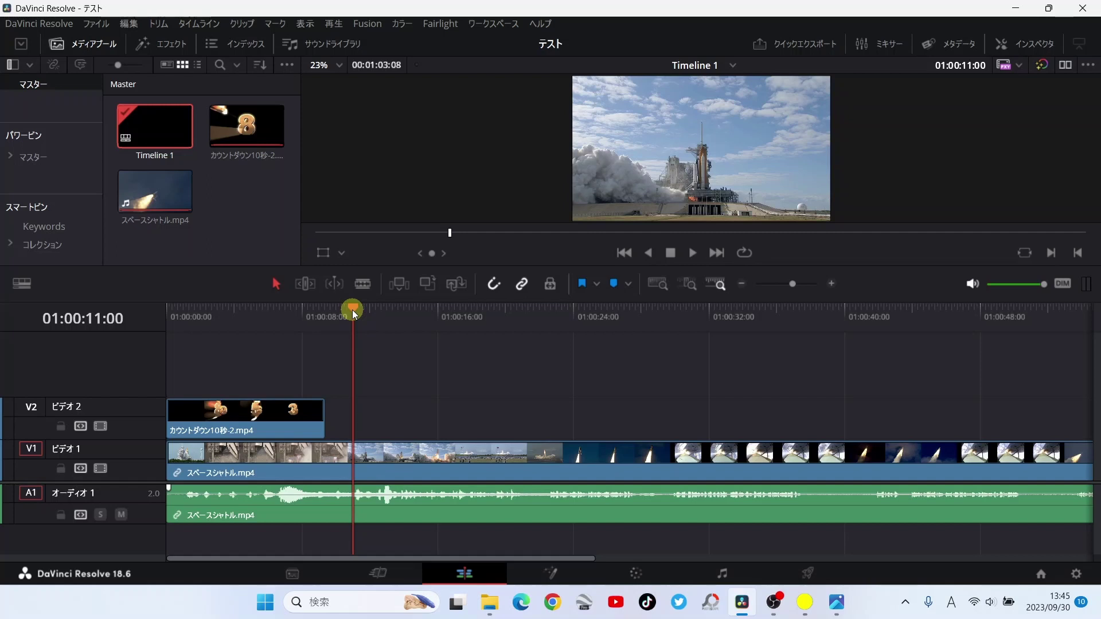
- Play Timeline 1 from the start to watch the full-frame countdown, then select the V2 countdown clip
key(Up)
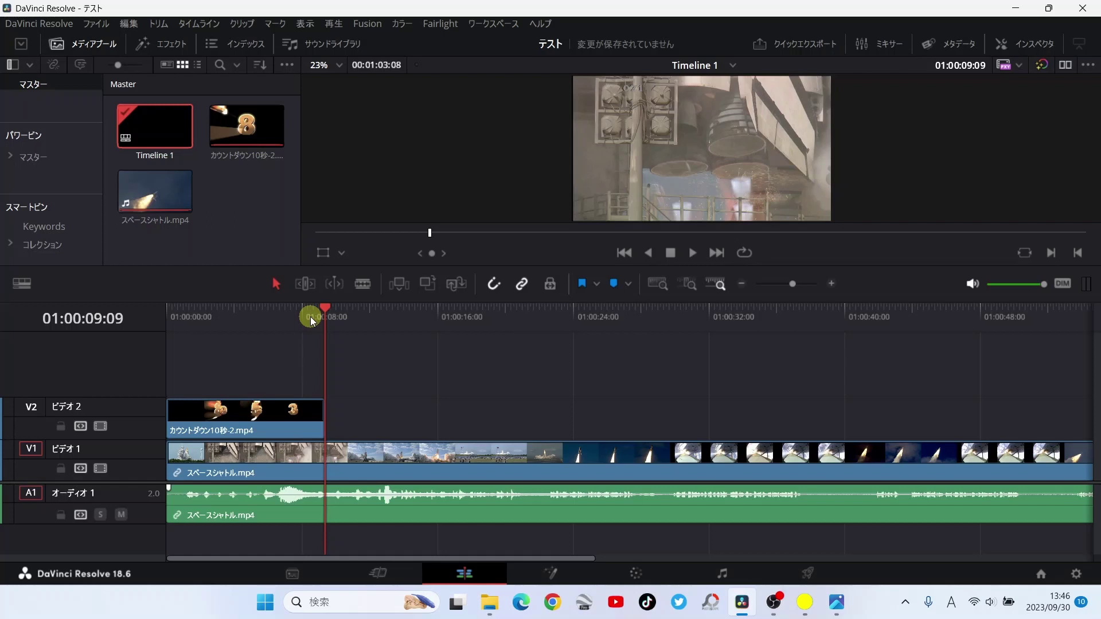
key(Up)
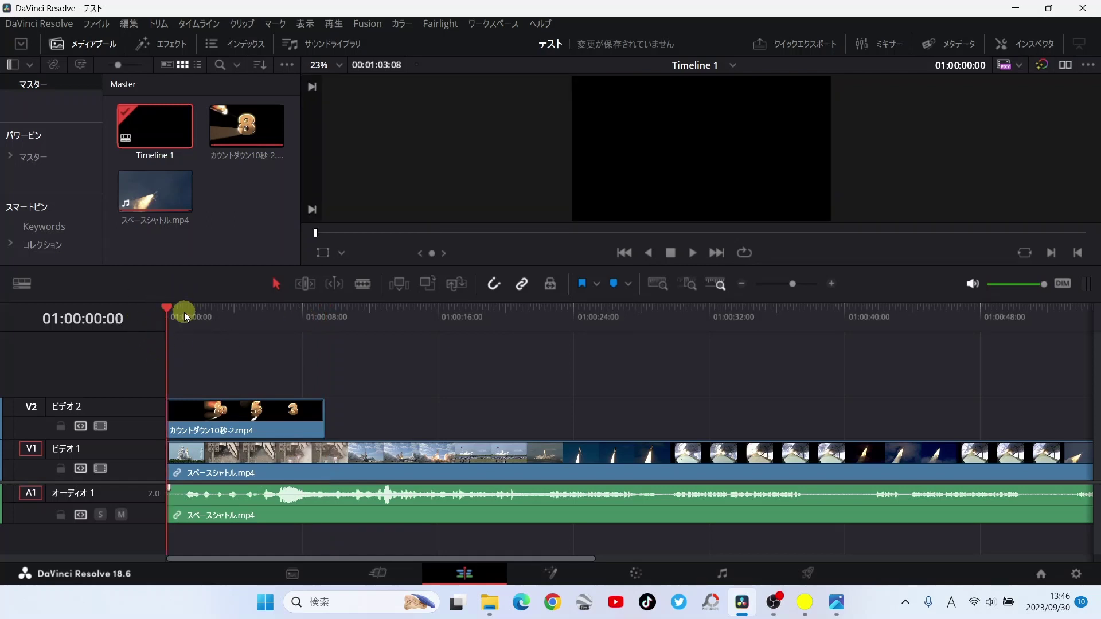
key(space)
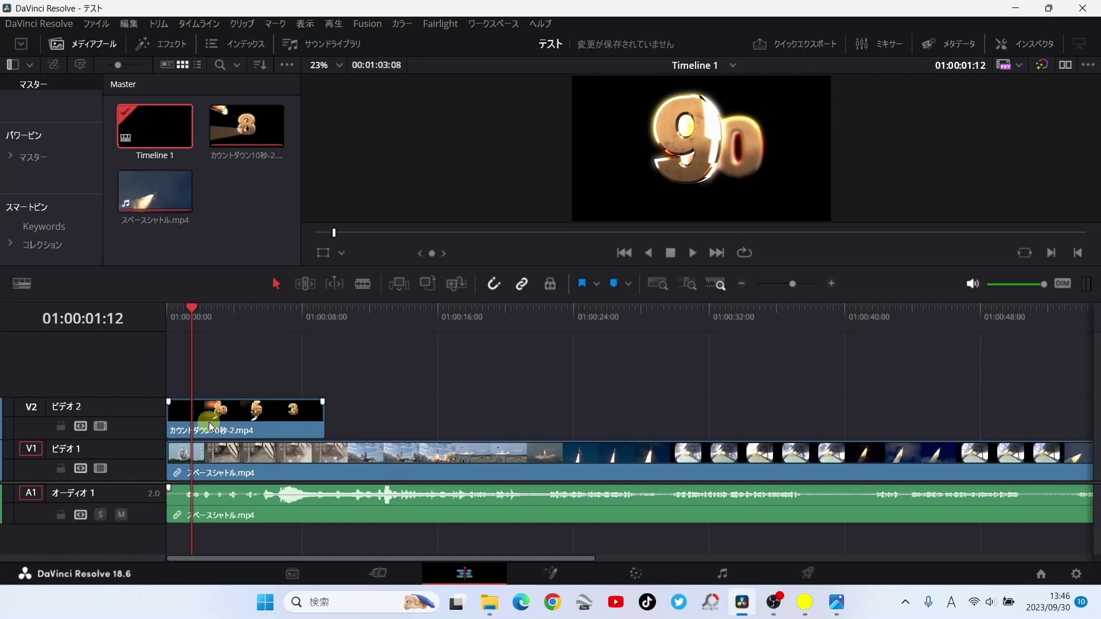
click(245, 417)
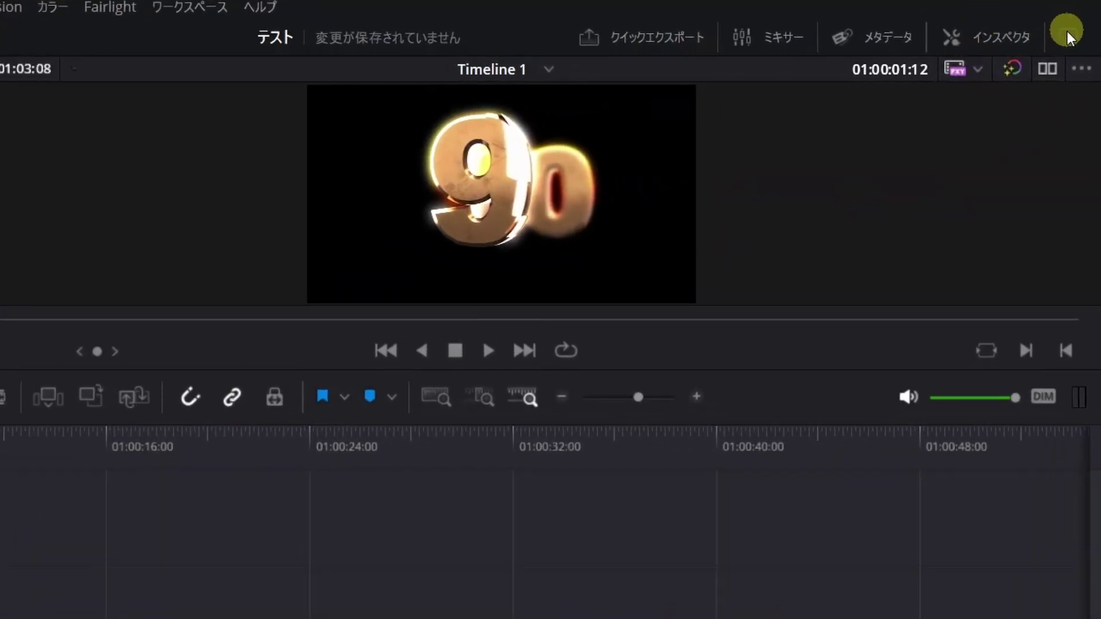
- Set the countdown clip's Inspector Transform Zoom to 0.300 and save the project
click(1004, 32)
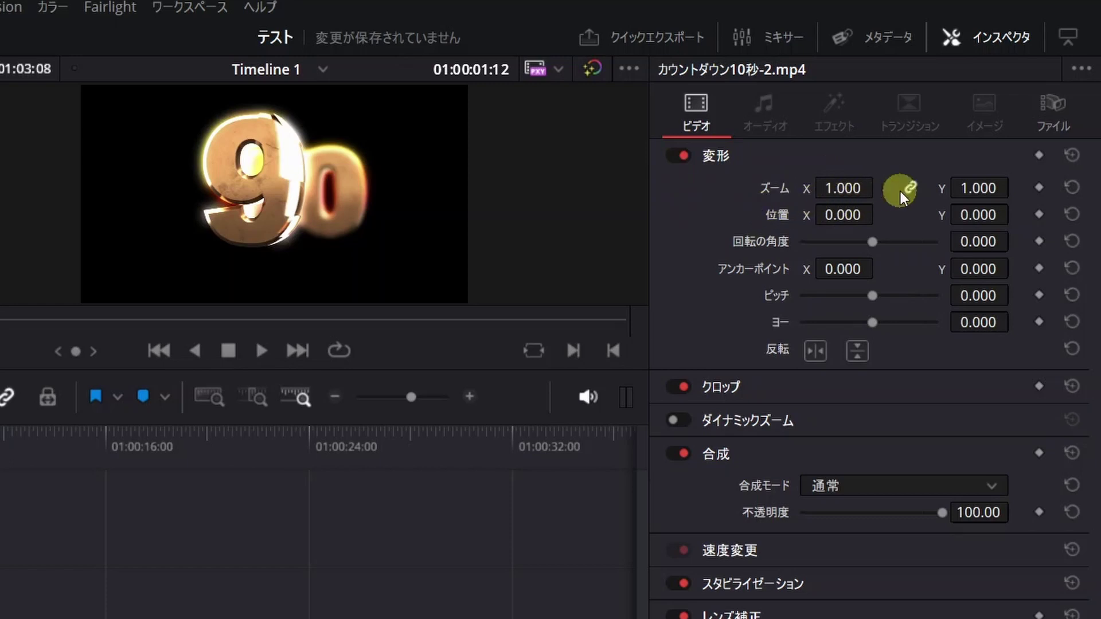
click(845, 188)
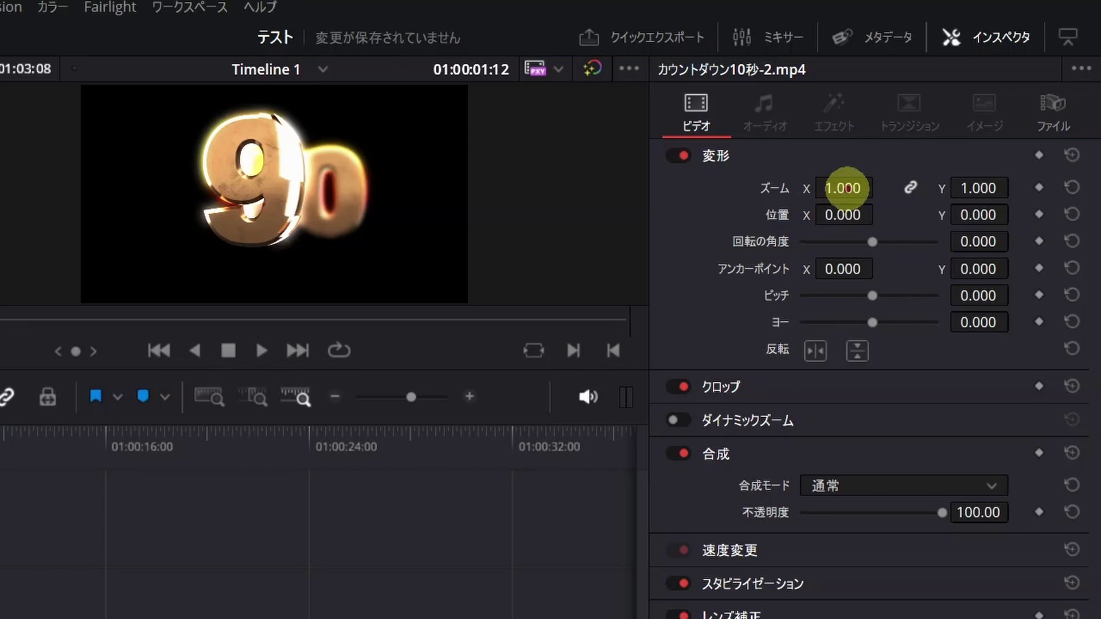
drag(845, 188, 805, 197)
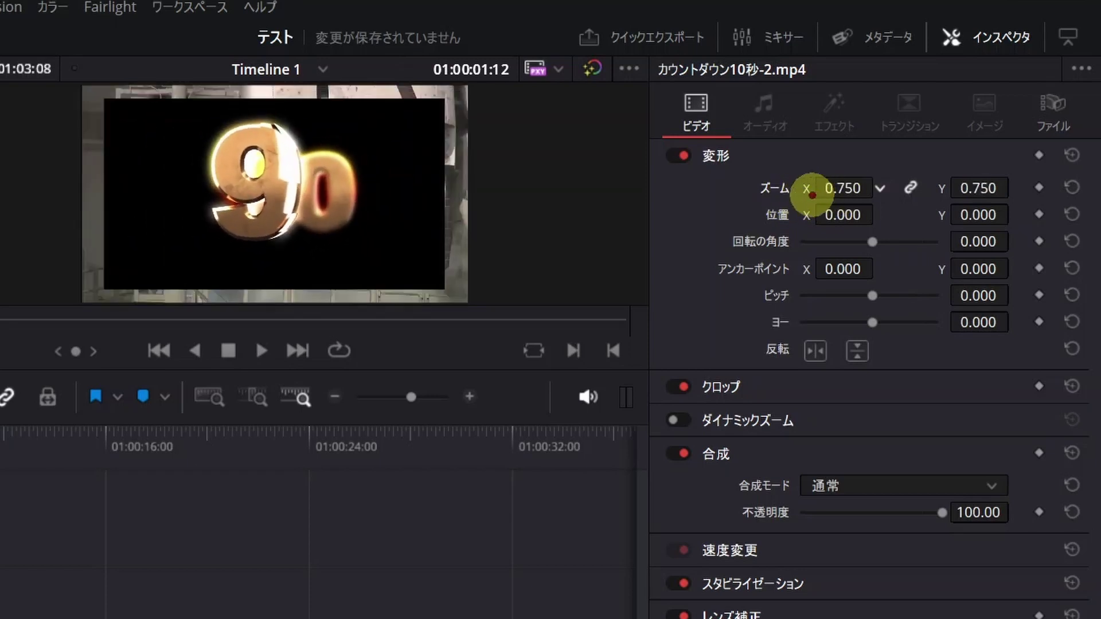
mouse_move(805, 196)
mouse_down()
mouse_move(759, 197)
mouse_move(772, 198)
mouse_up()
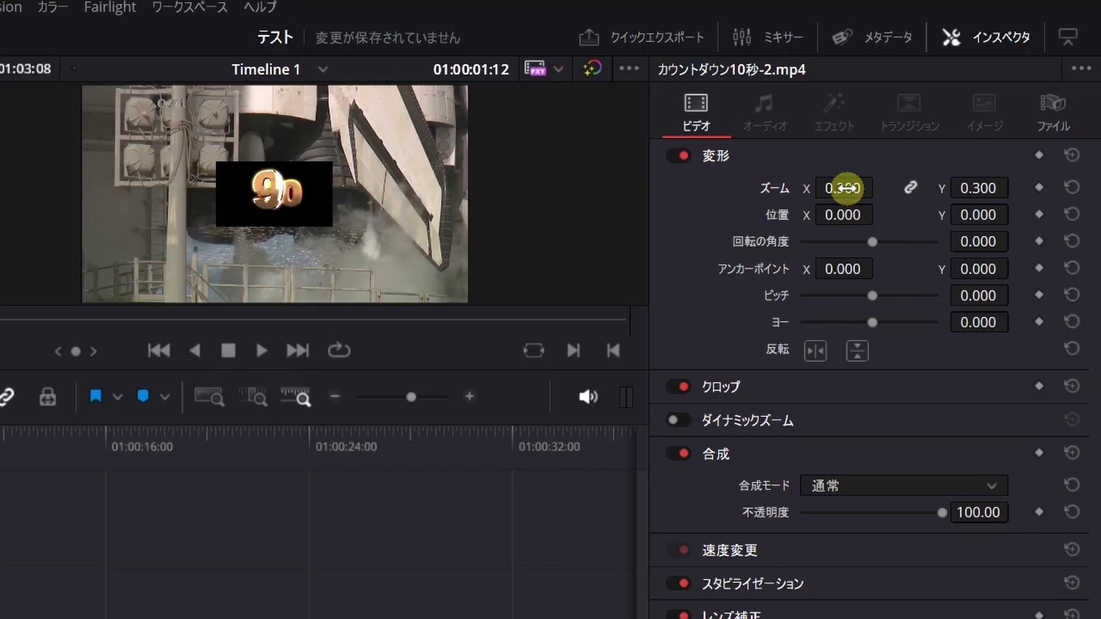
key(ctrl+s)
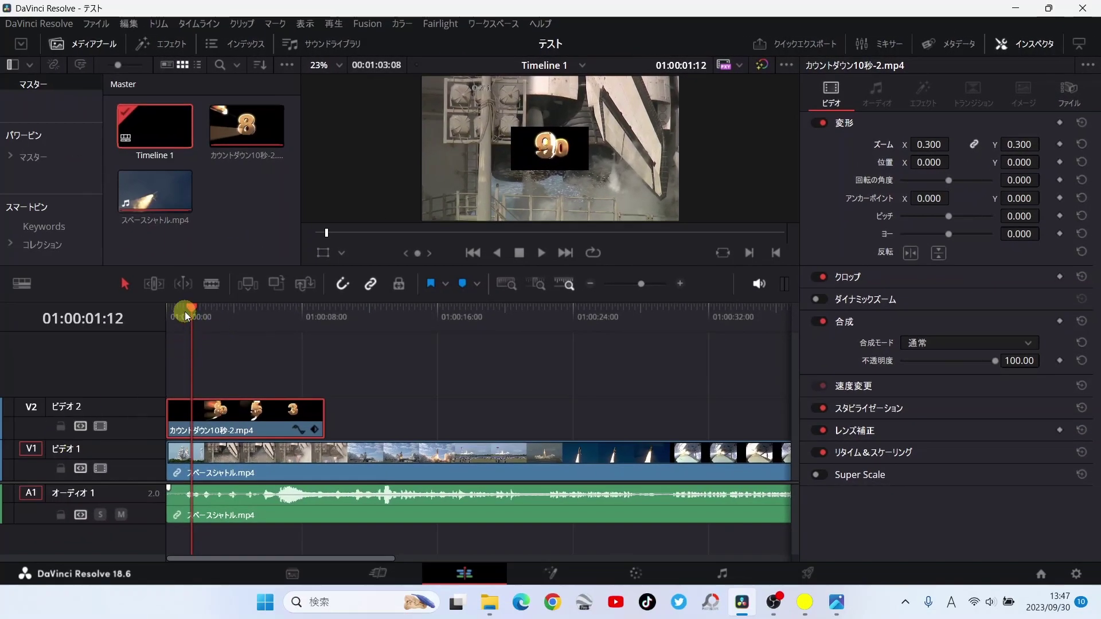
- Play the countdown inset over the launch, then park the playhead at 01:00:01:00
key(Home)
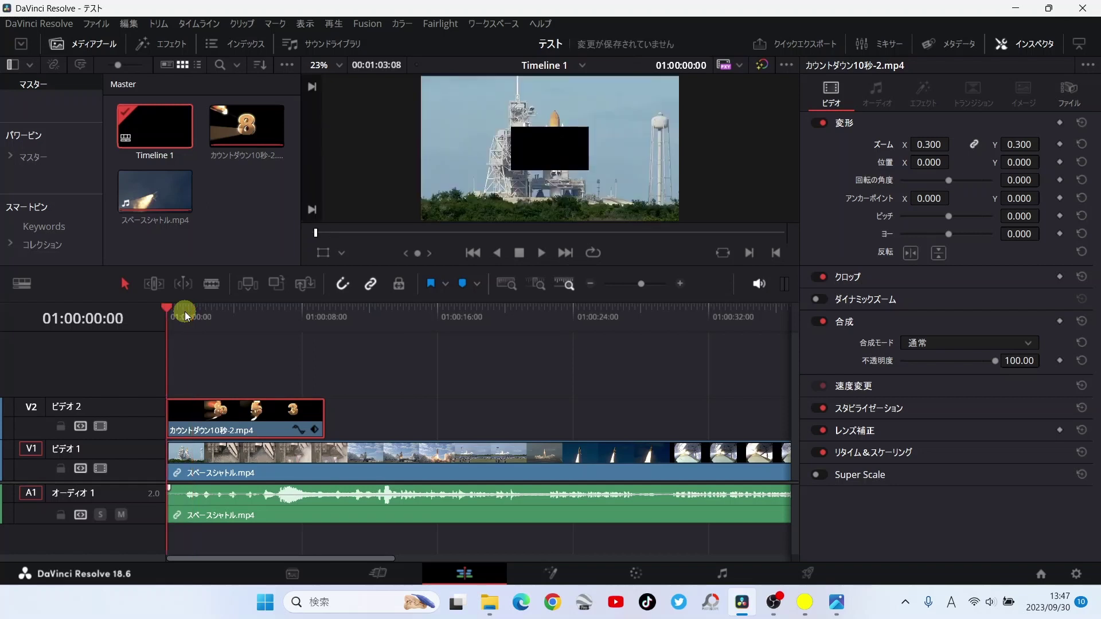
key(space)
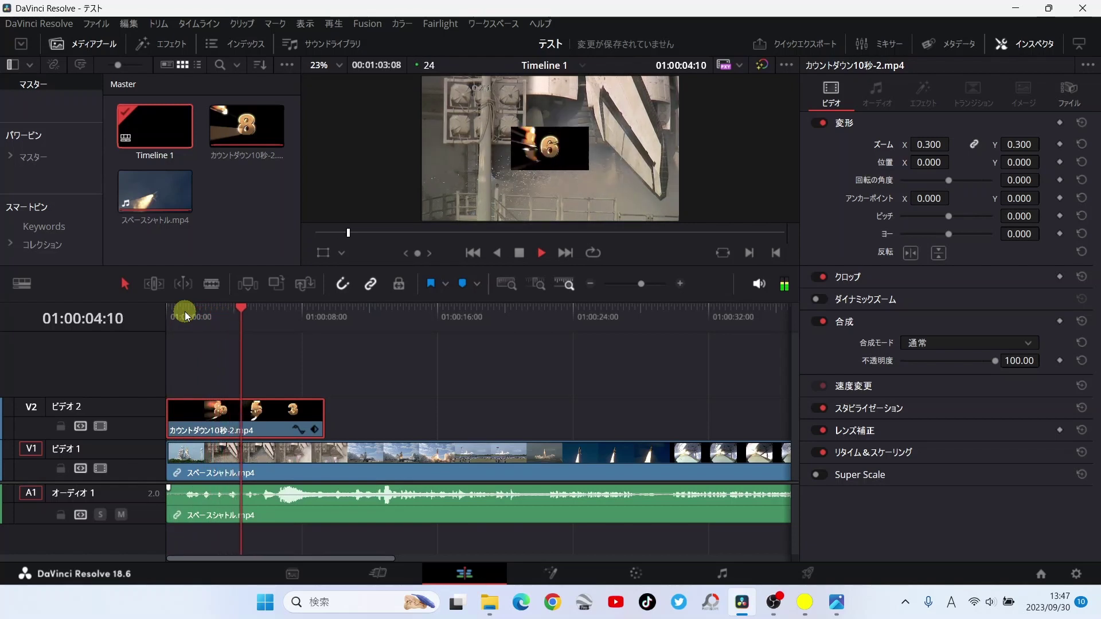
key(space)
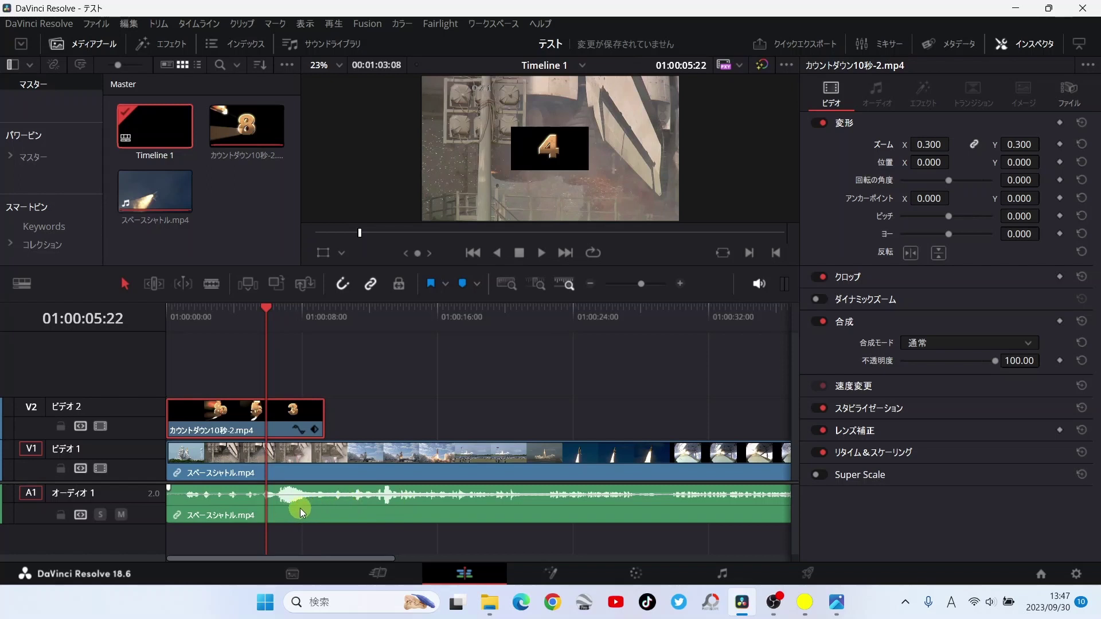
key(Home)
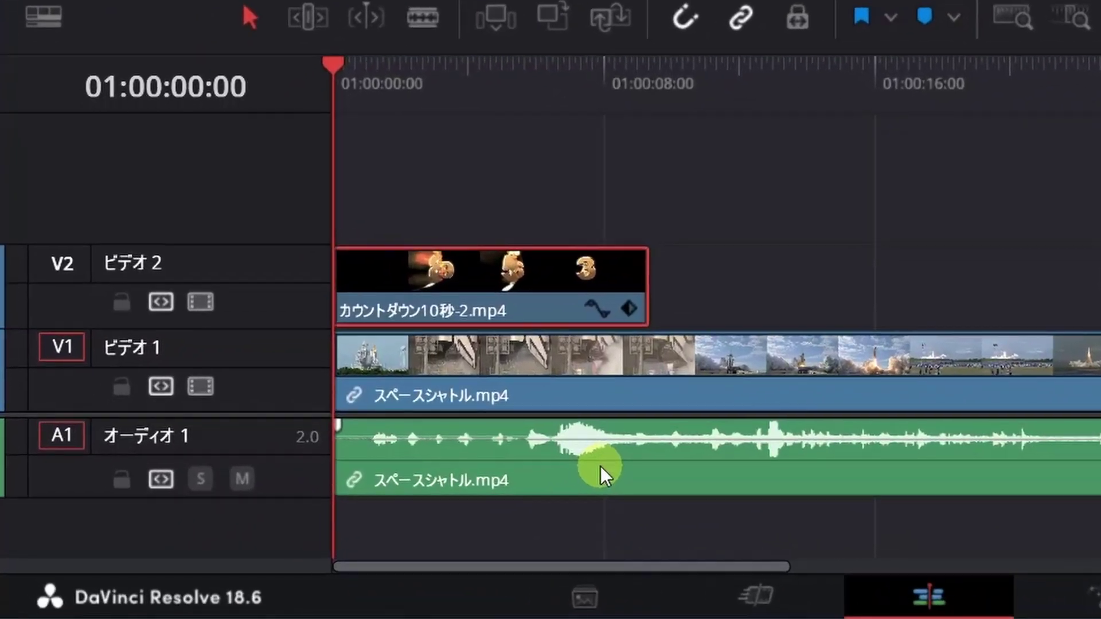
key(shift+Right)
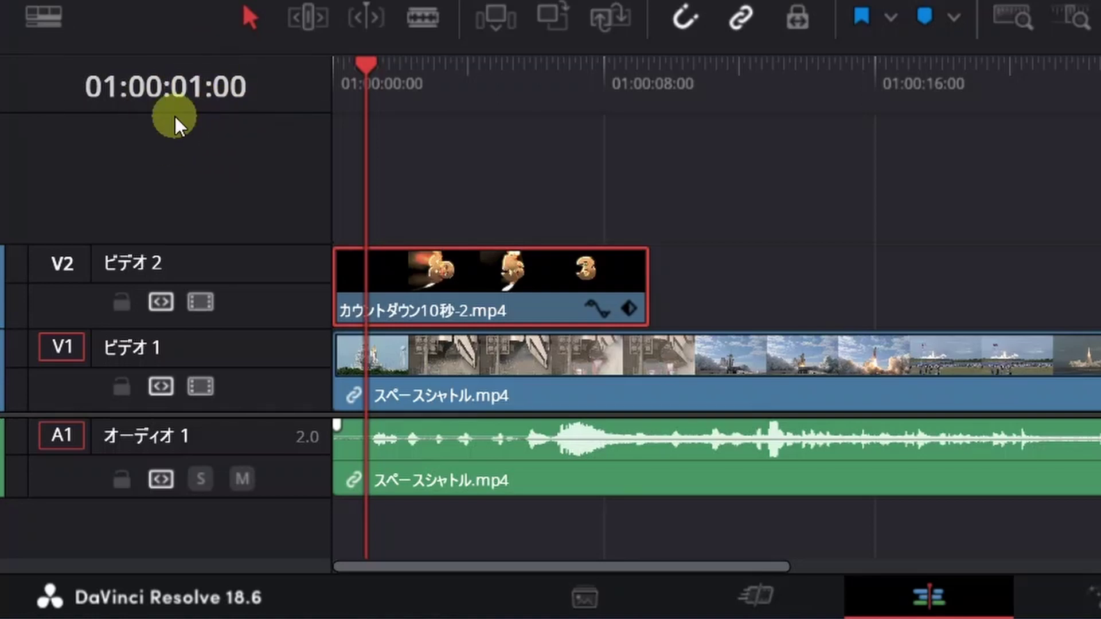
mouse_move(435, 263)
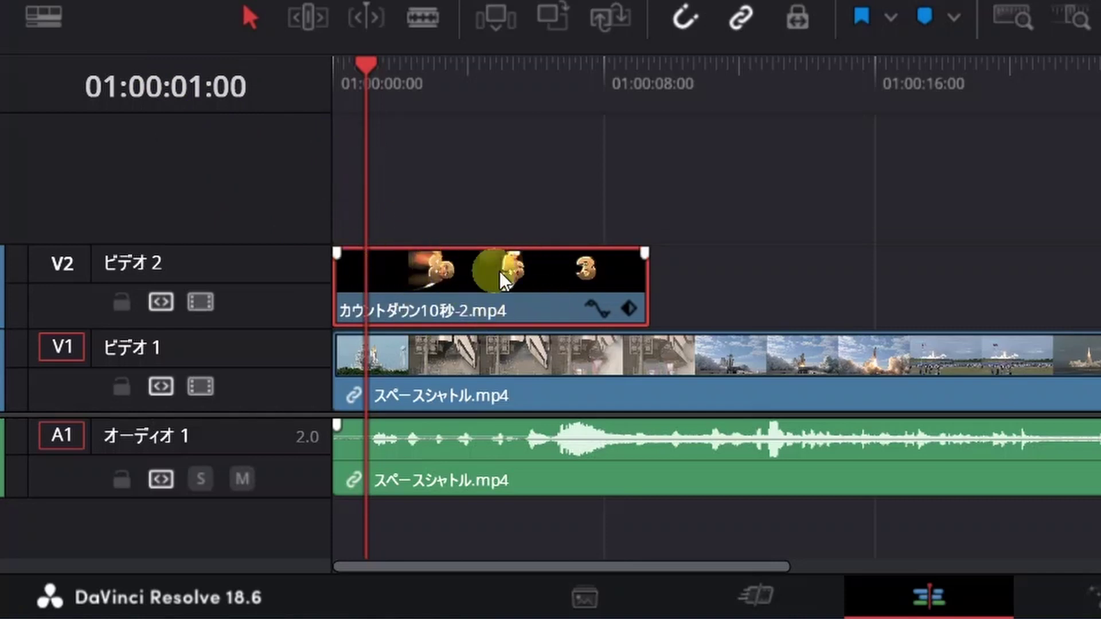
- Snap the V2 countdown clip to start at 01:00:01:00 and play back to check the timing
drag(470, 298, 494, 300)
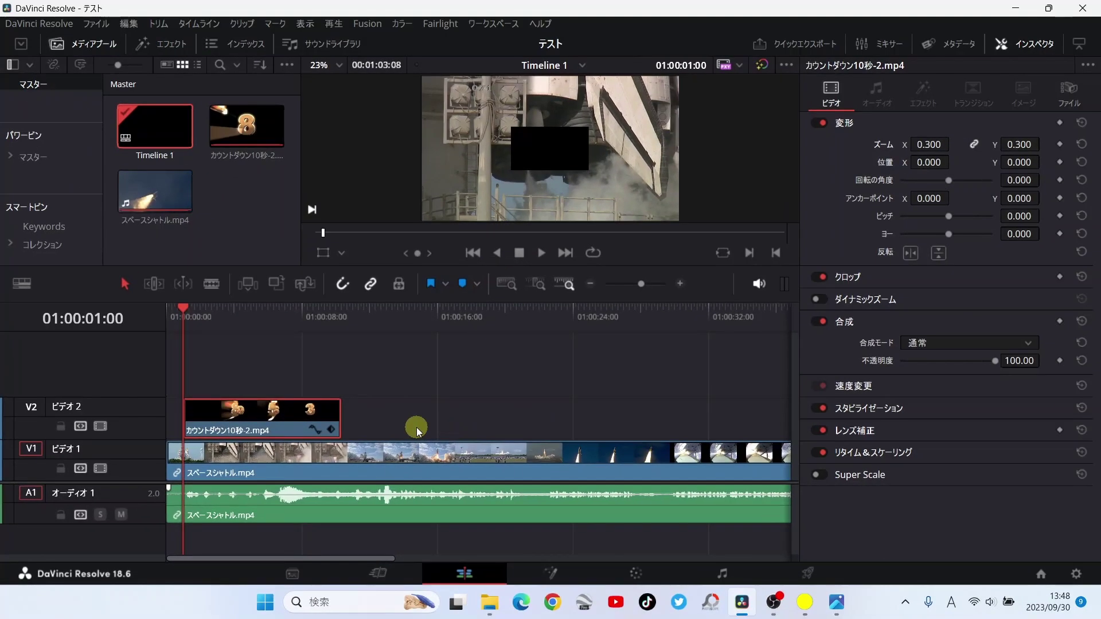
key(space)
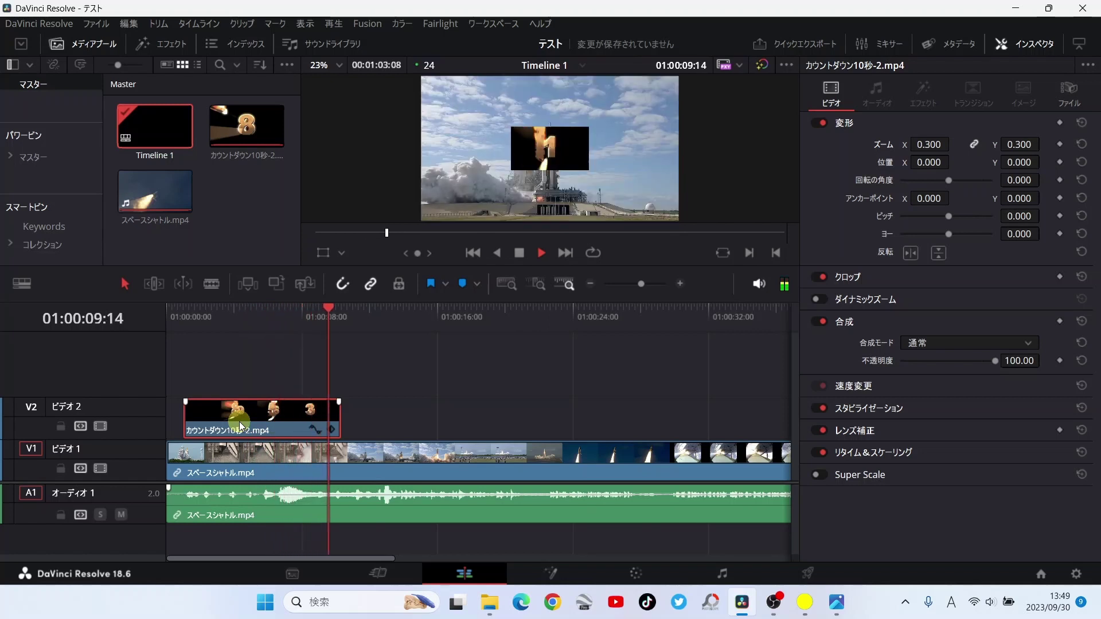
key(space)
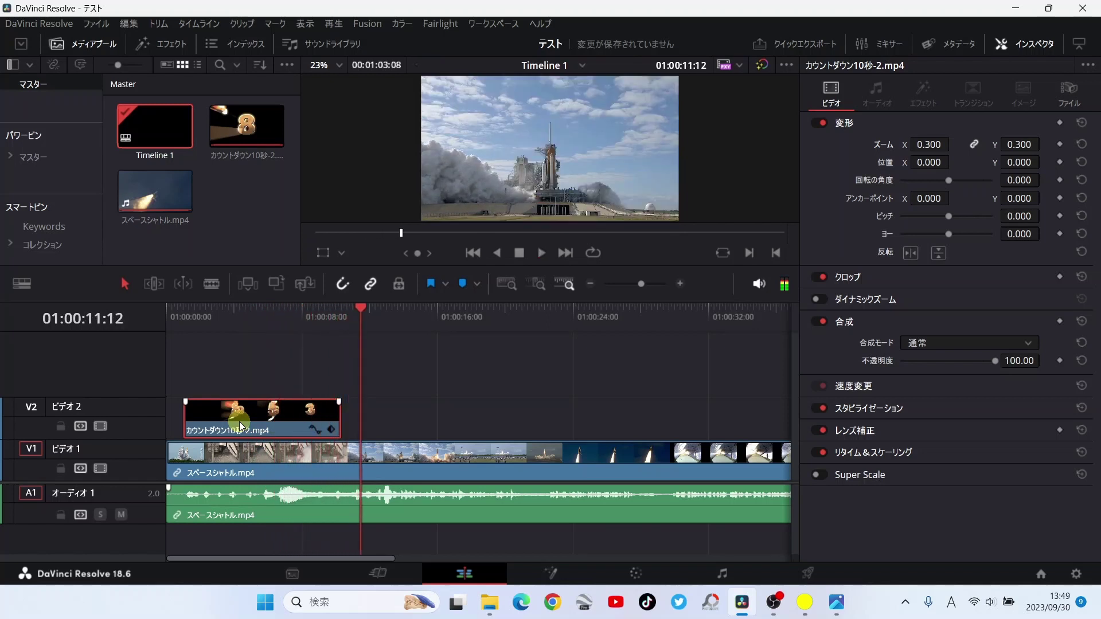
key(Up)
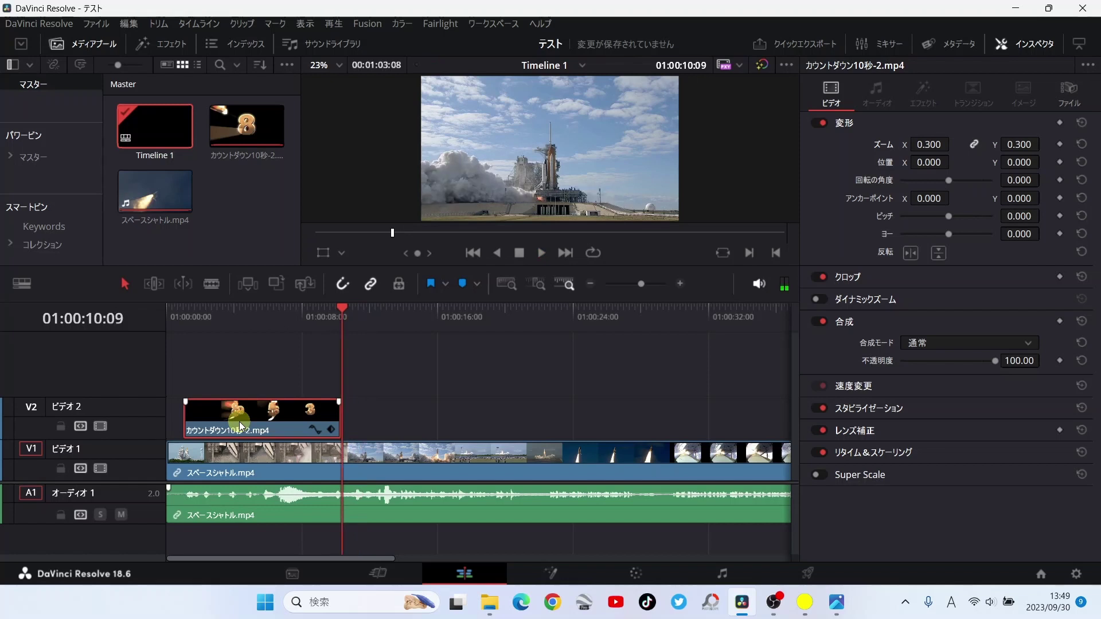
key(Up)
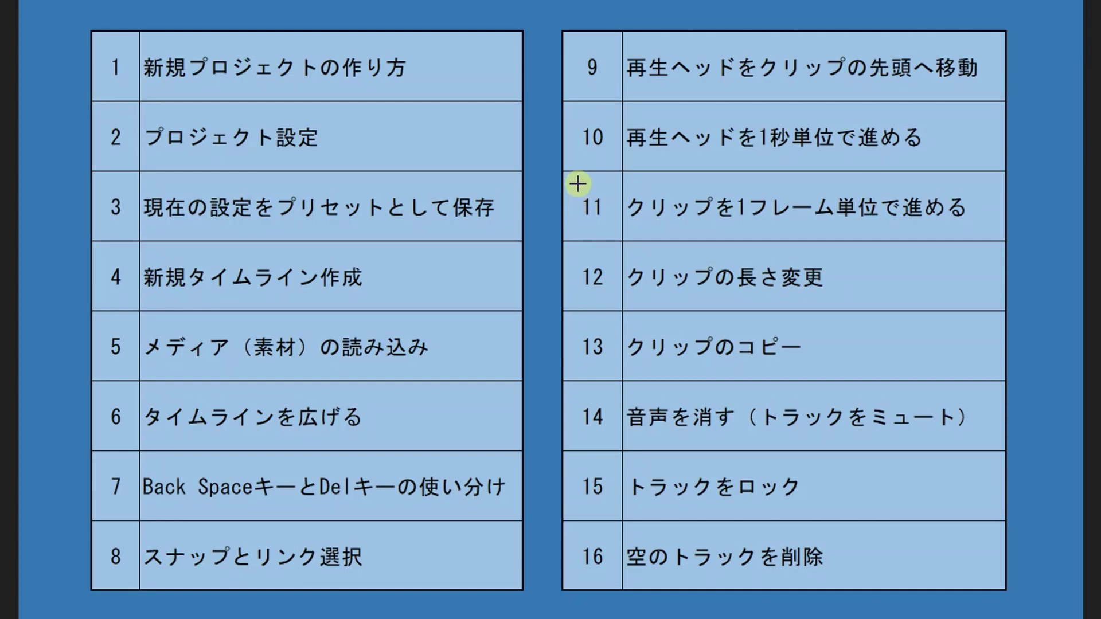
- Spotlight row 11, advancing a clip one frame at a time, on the topic list
drag(577, 184, 980, 228)
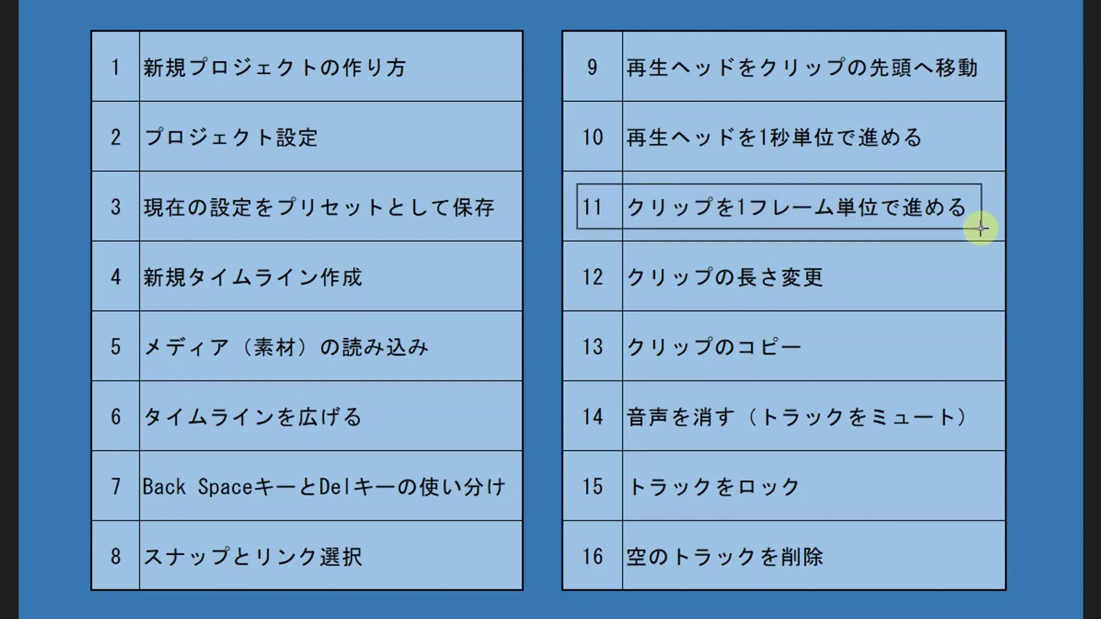
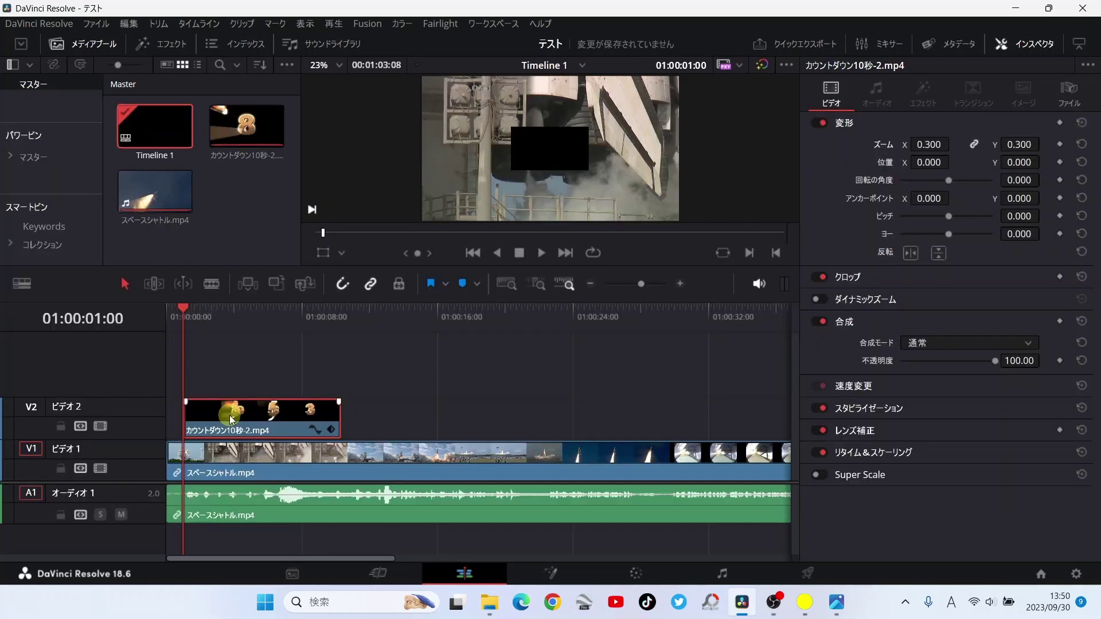
- Nudge カウントダウン10秒-2.mp4 on V2 one frame left and save the project
key(comma)
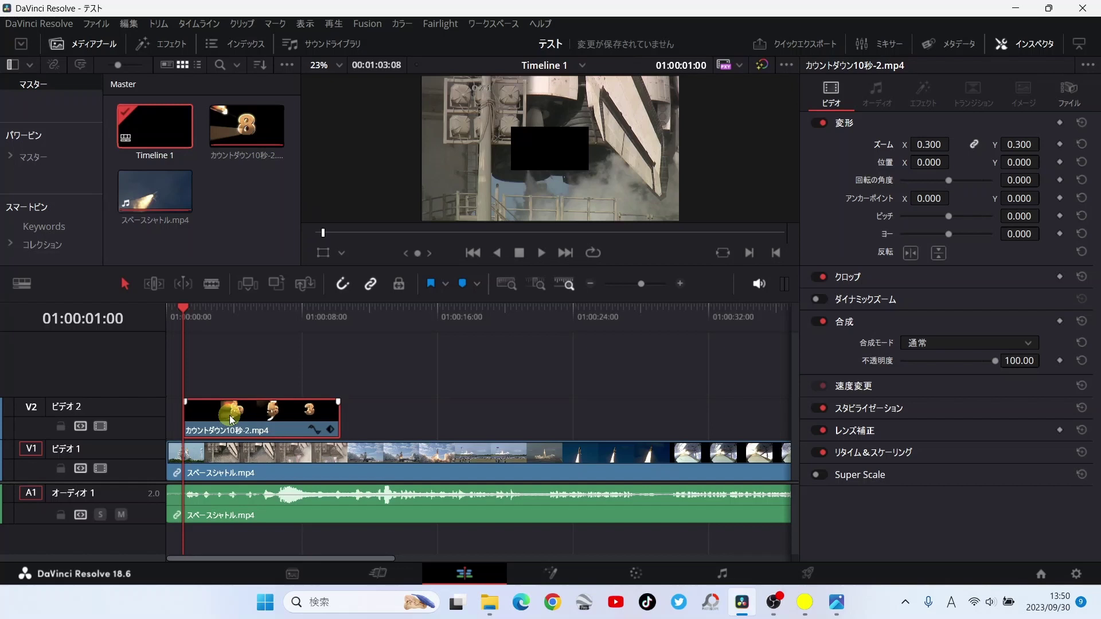
key(ctrl+s)
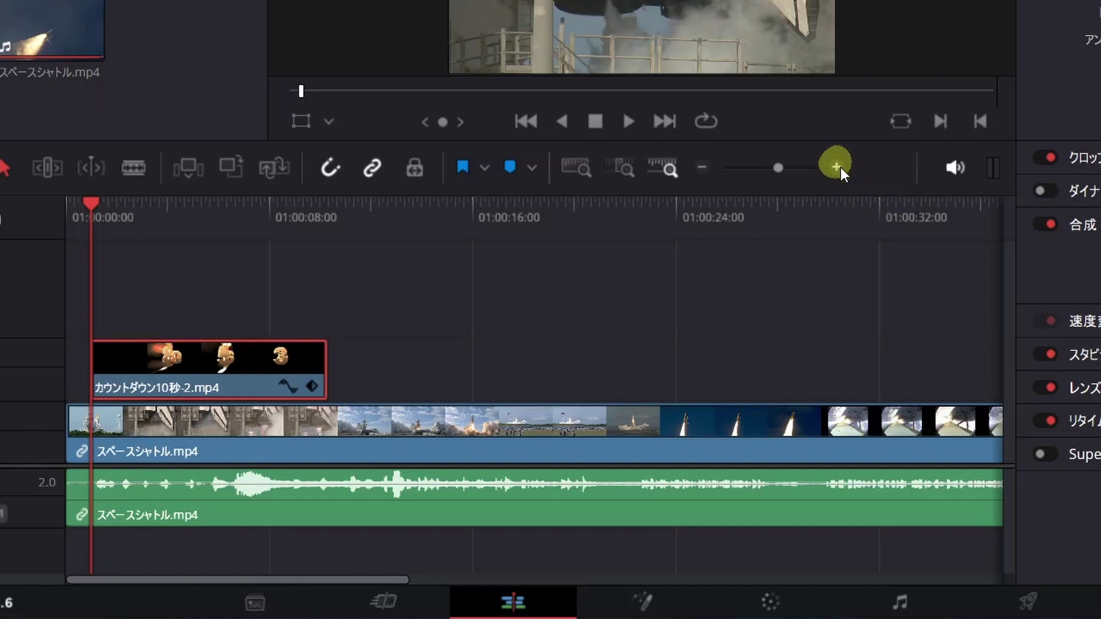
- Zoom into the timeline and nudge the countdown clip frame by frame to start at 01:00:01:00
click(838, 168)
click(838, 168)
click(838, 167)
click(838, 168)
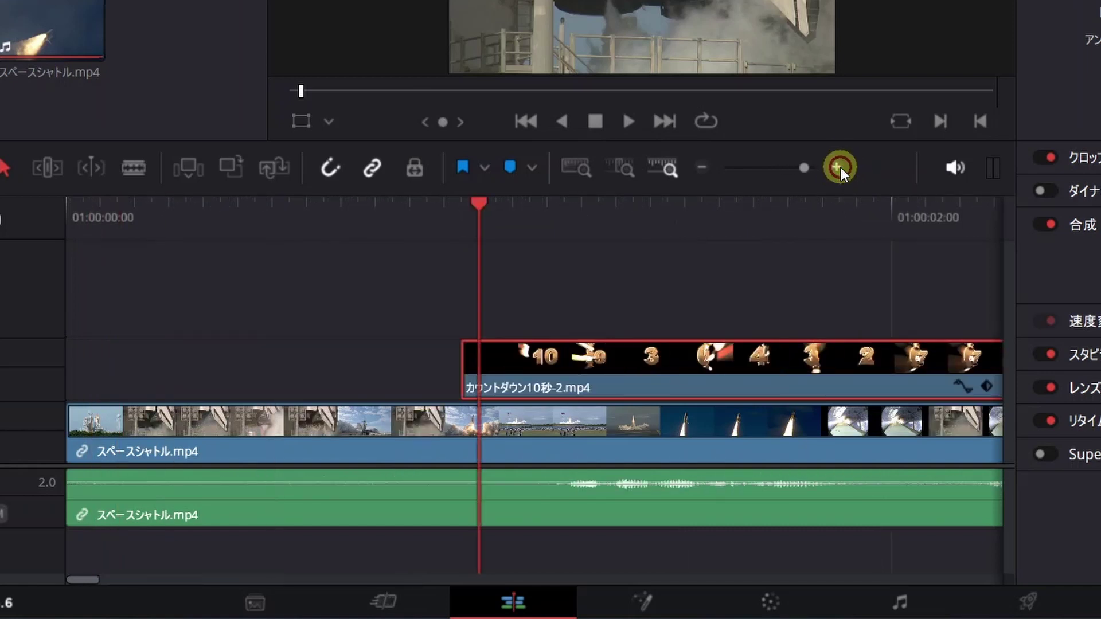
click(841, 167)
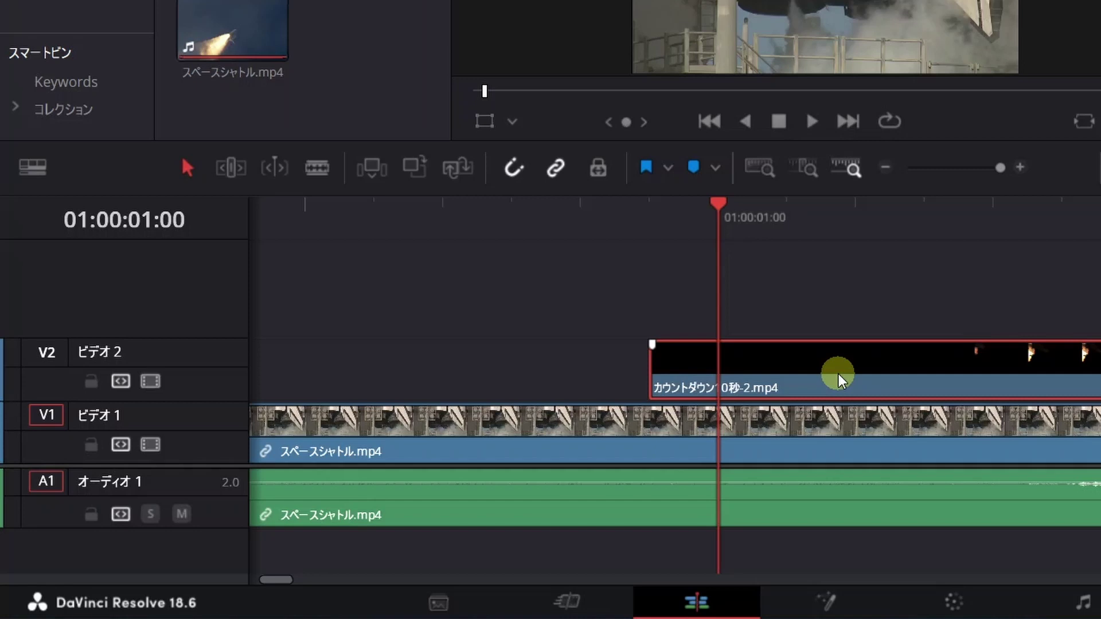
key(comma)
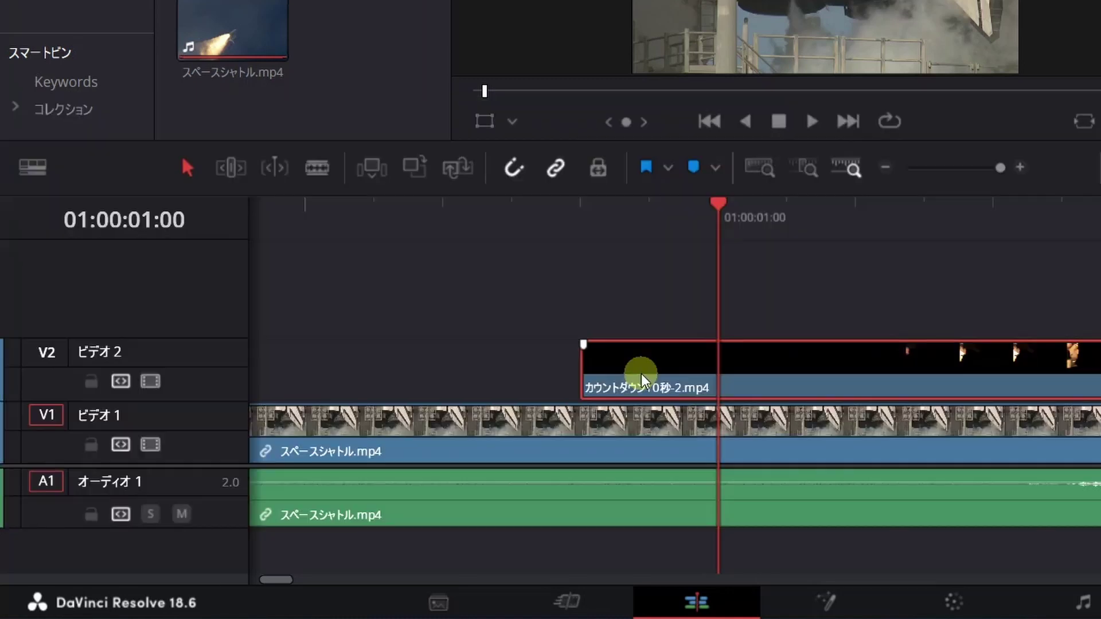
key(period)
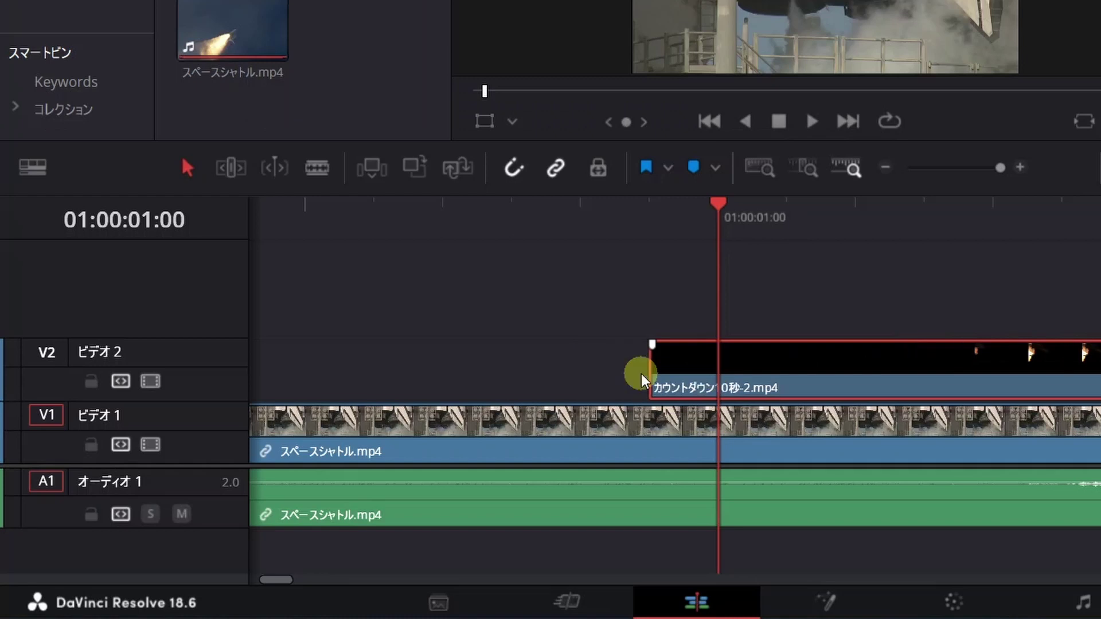
key(period)
key(period)
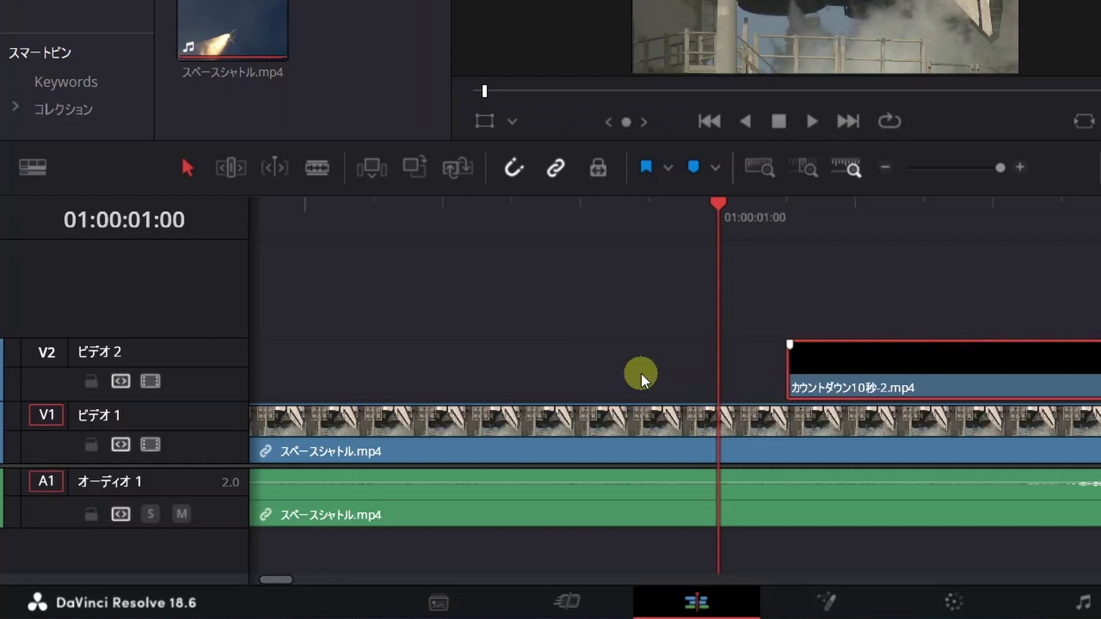
key(period)
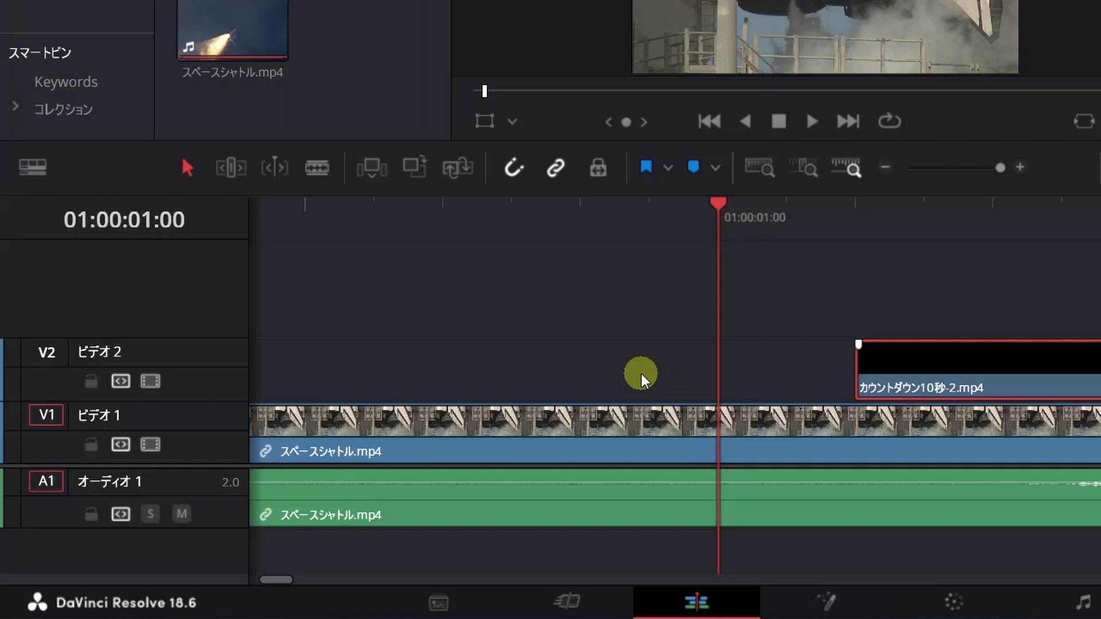
key(comma)
key(comma)
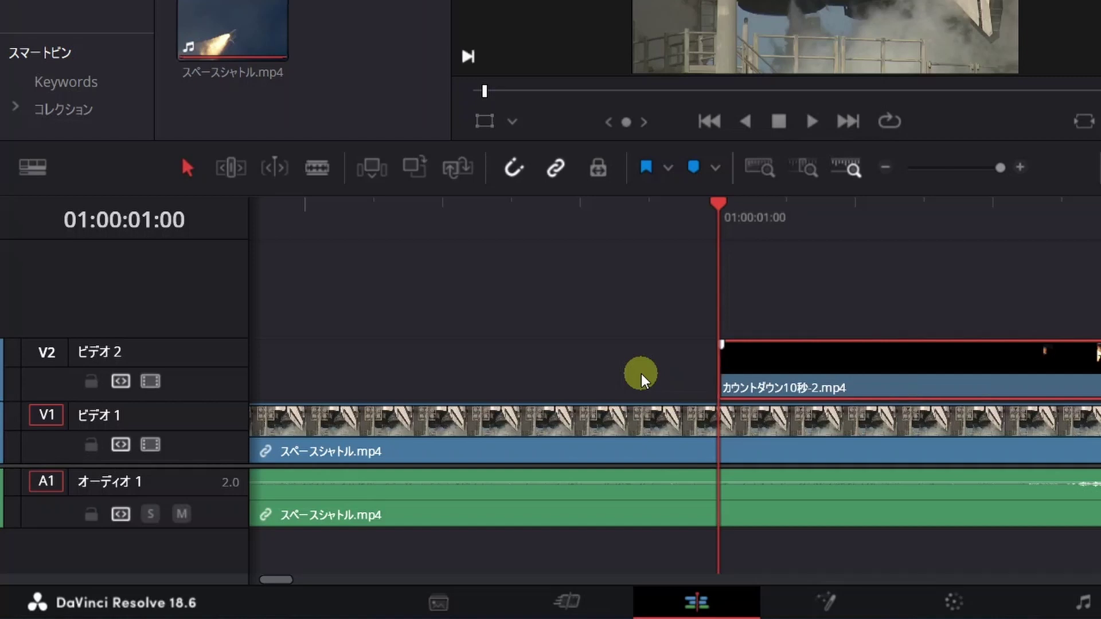
key(comma)
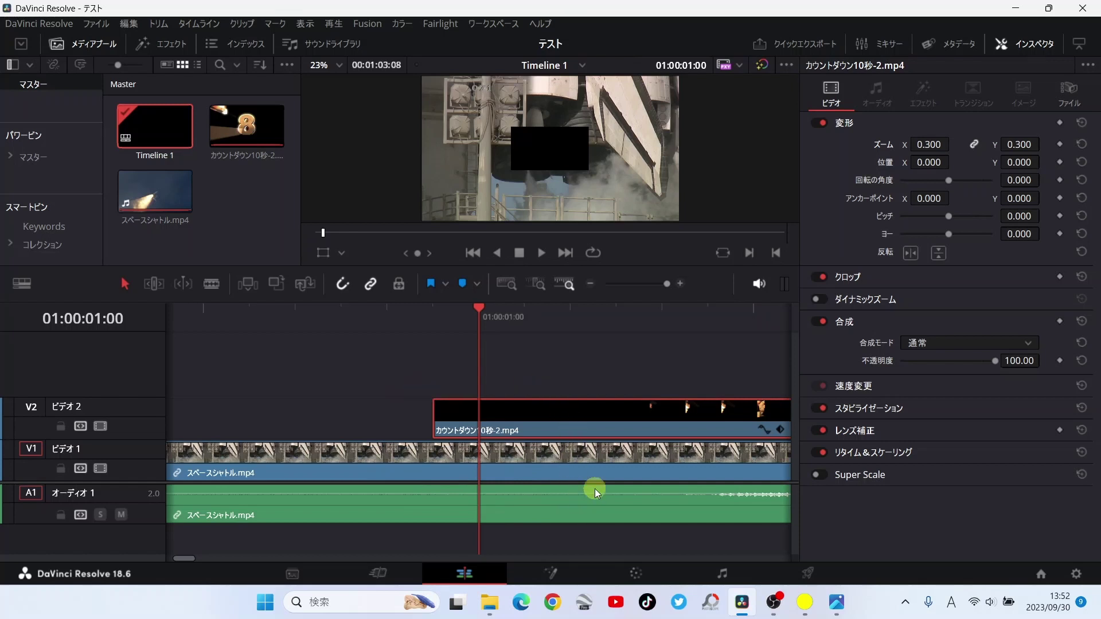
- Zoom the timeline out and fit the whole launch edit with Shift+Z
click(590, 280)
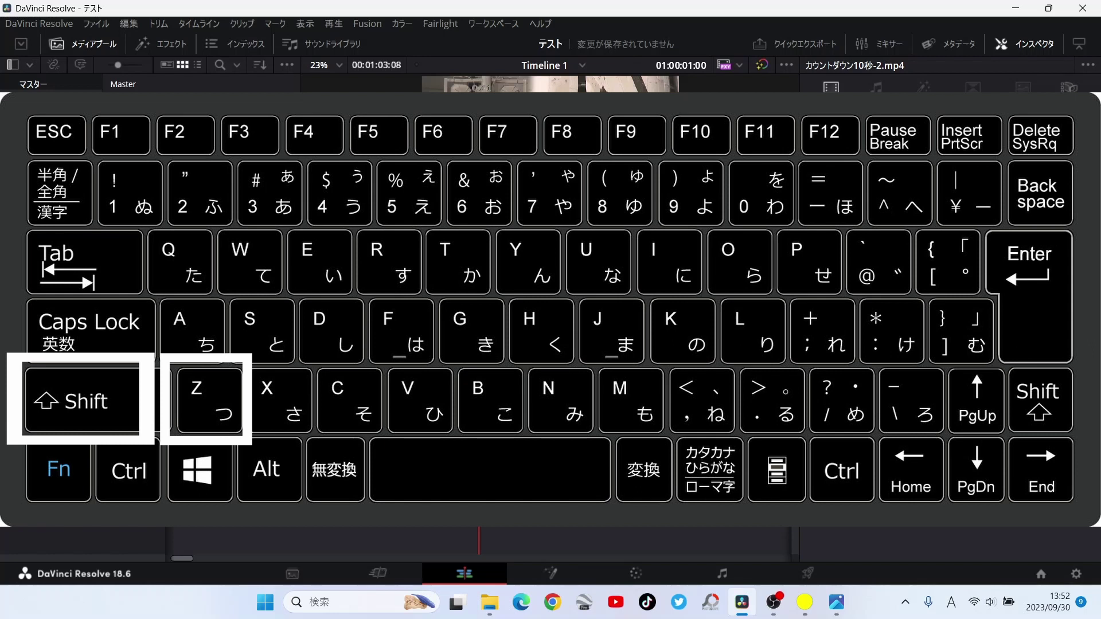
key(shift+z)
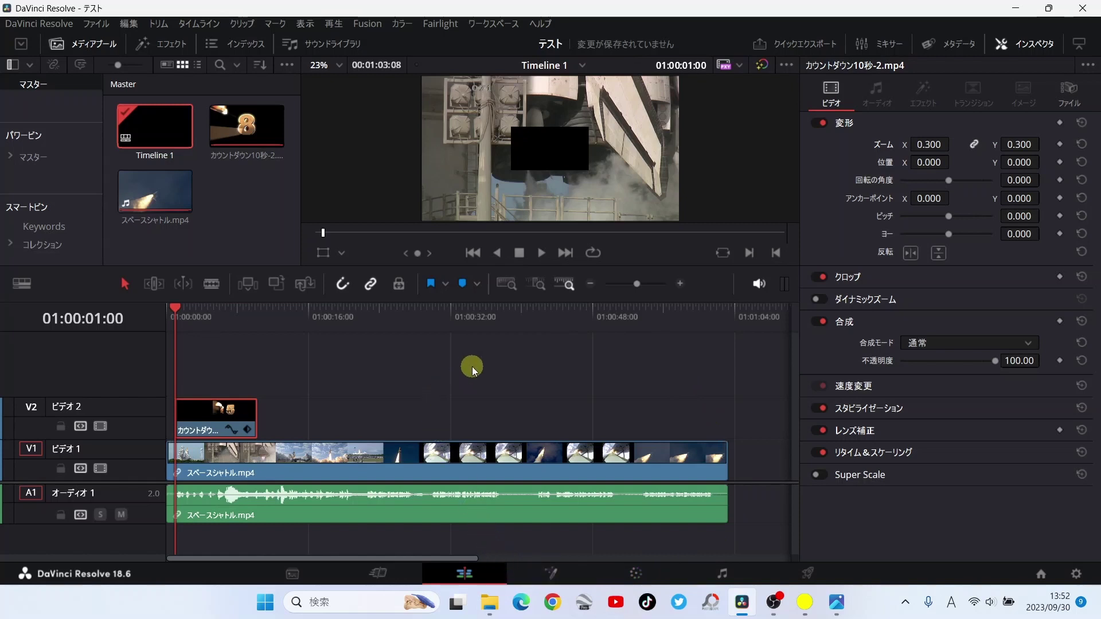
key(Home)
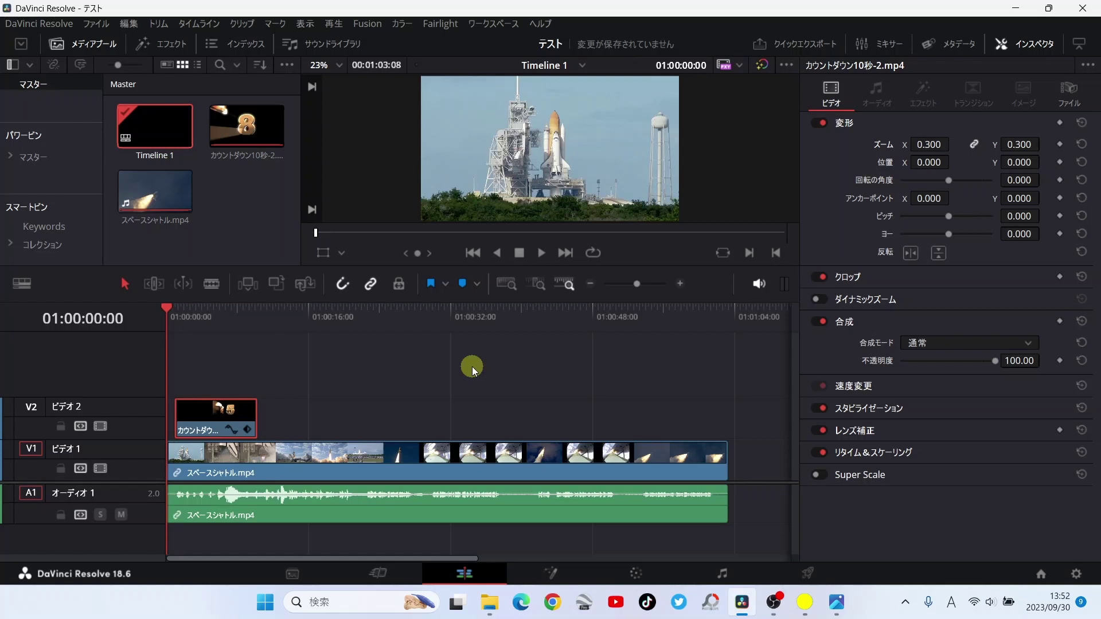
key(space)
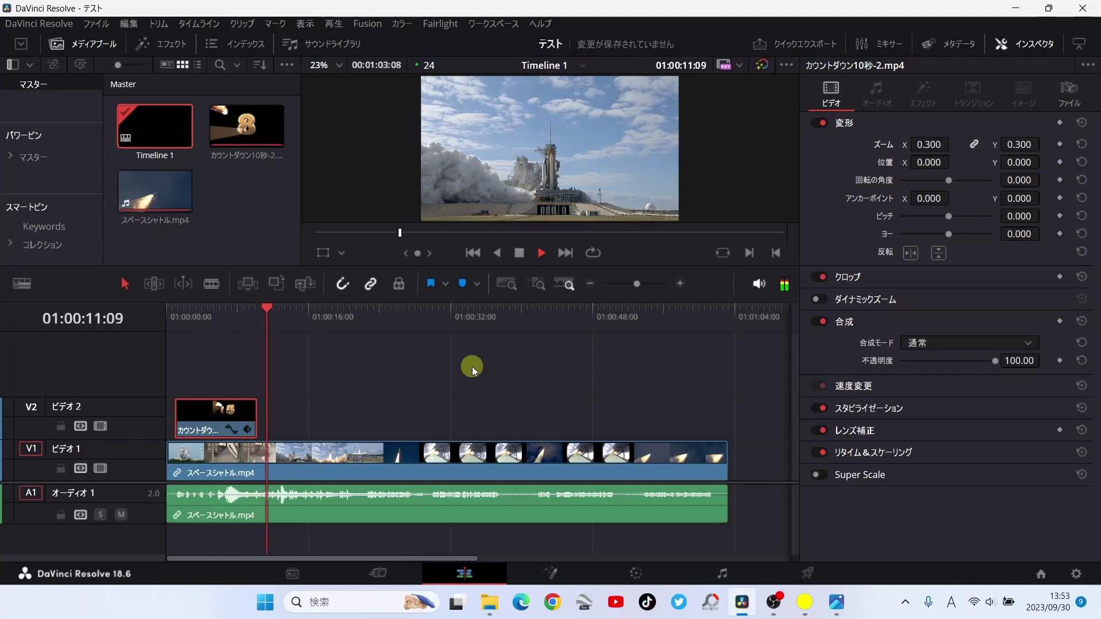
key(space)
key(Up)
key(Up)
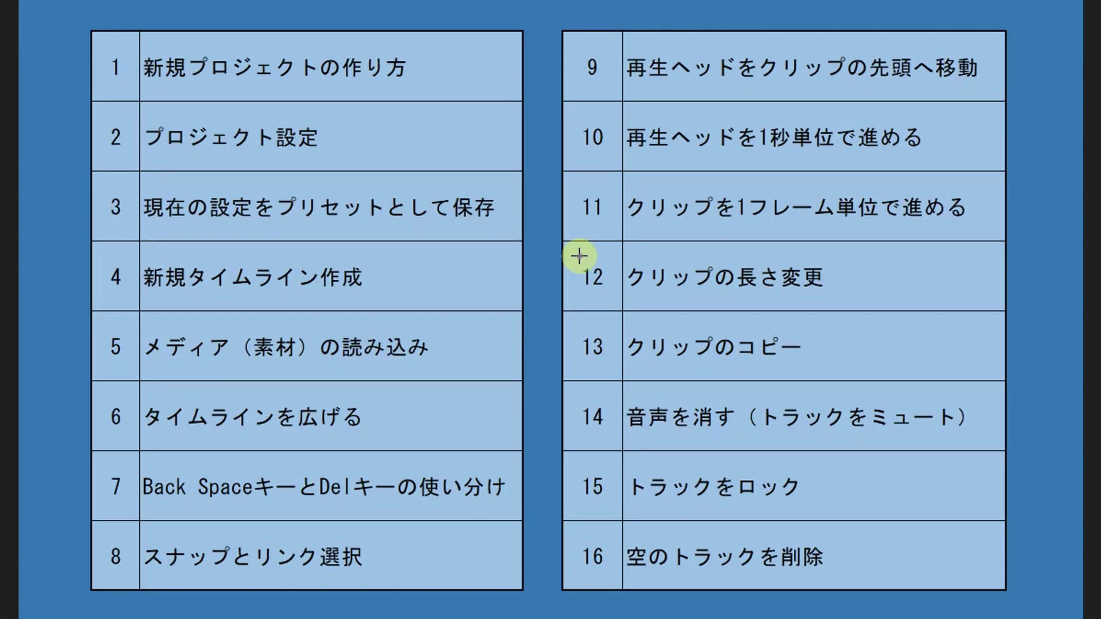
drag(579, 257, 869, 301)
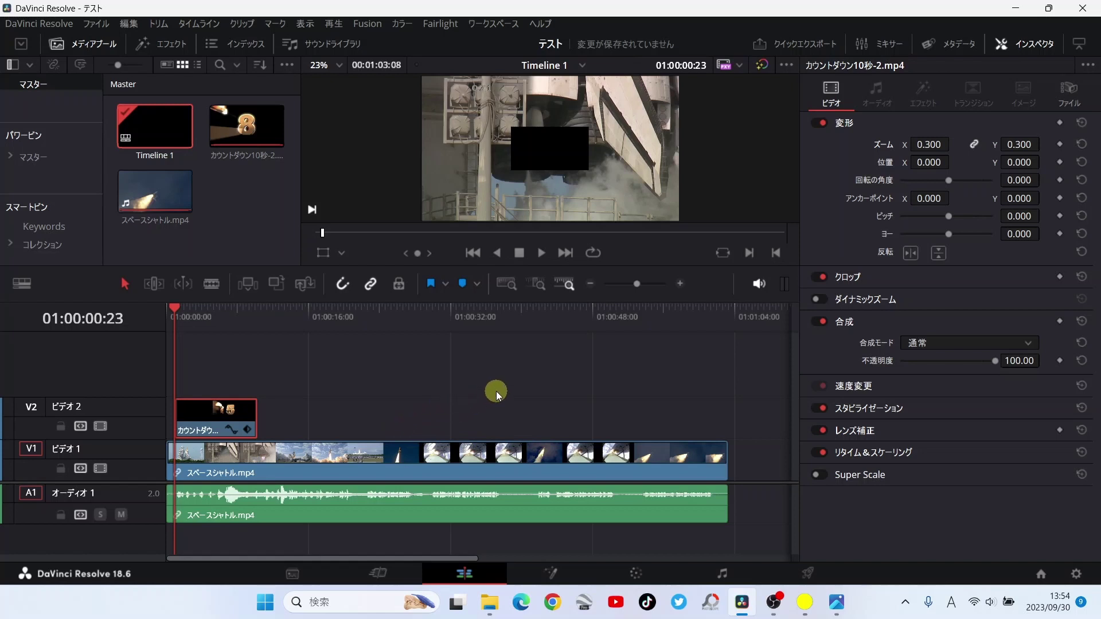
key(space)
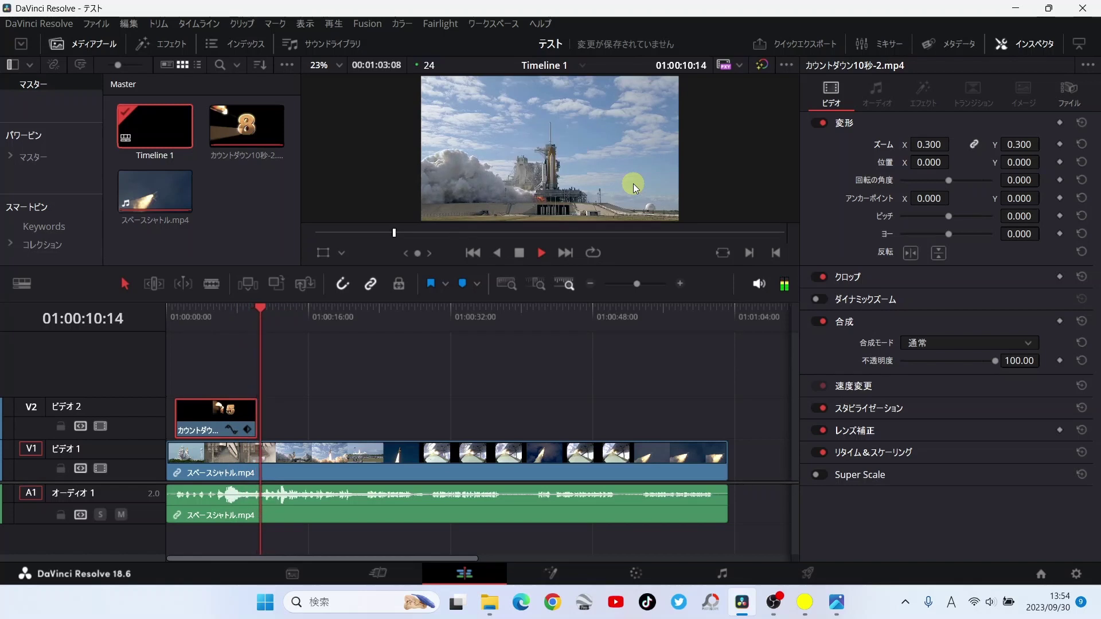
key(space)
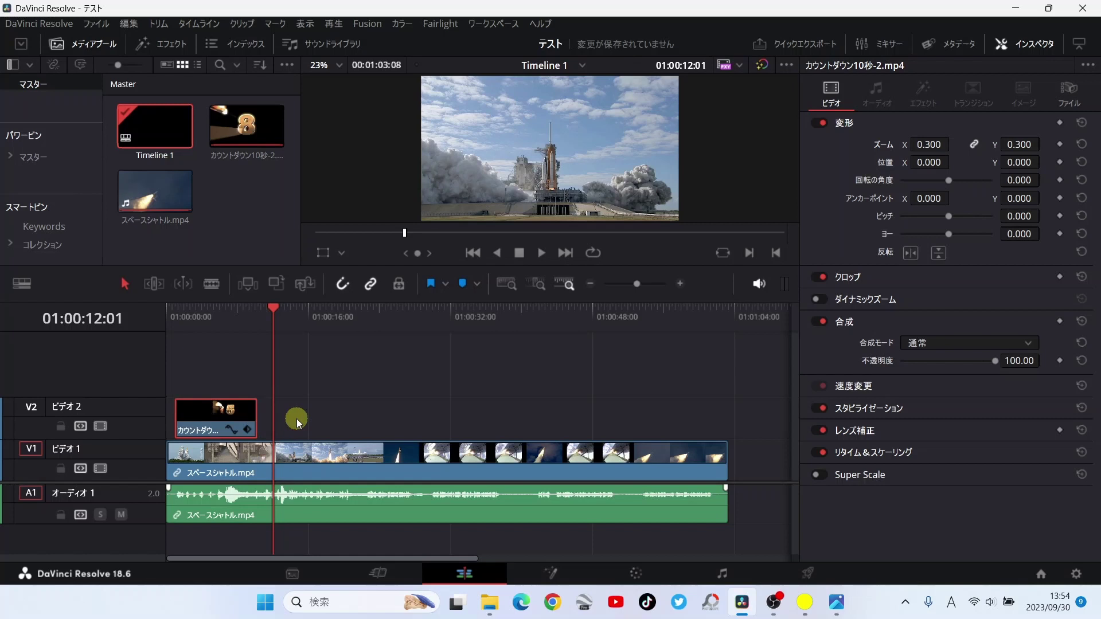
click(178, 318)
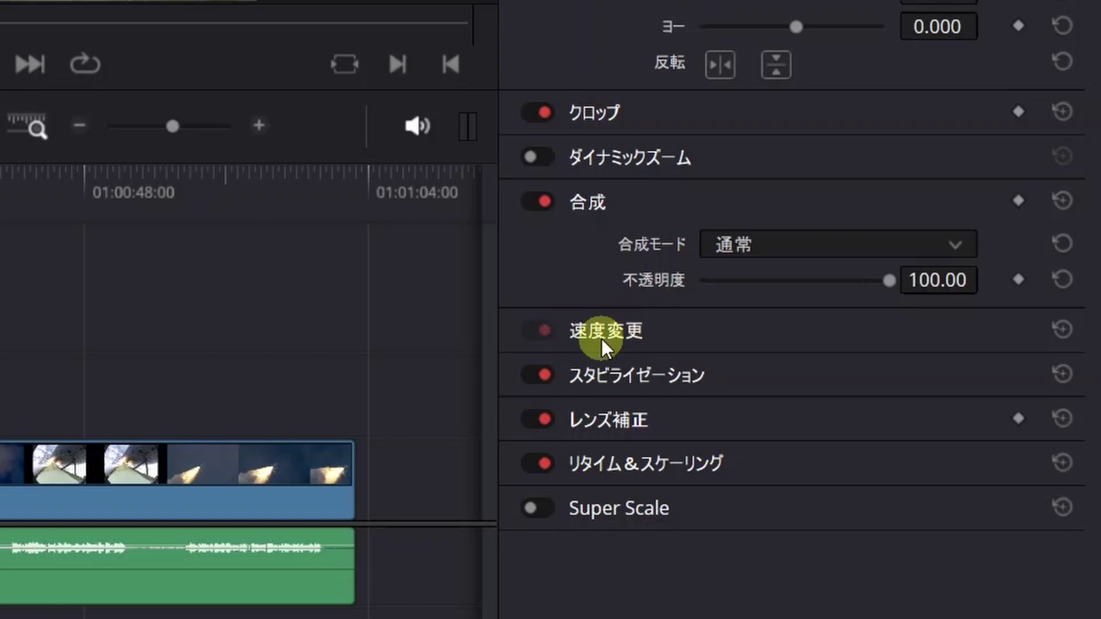
- Expand 速度変更 in the Inspector and drag the divider down to enlarge the viewer
click(605, 334)
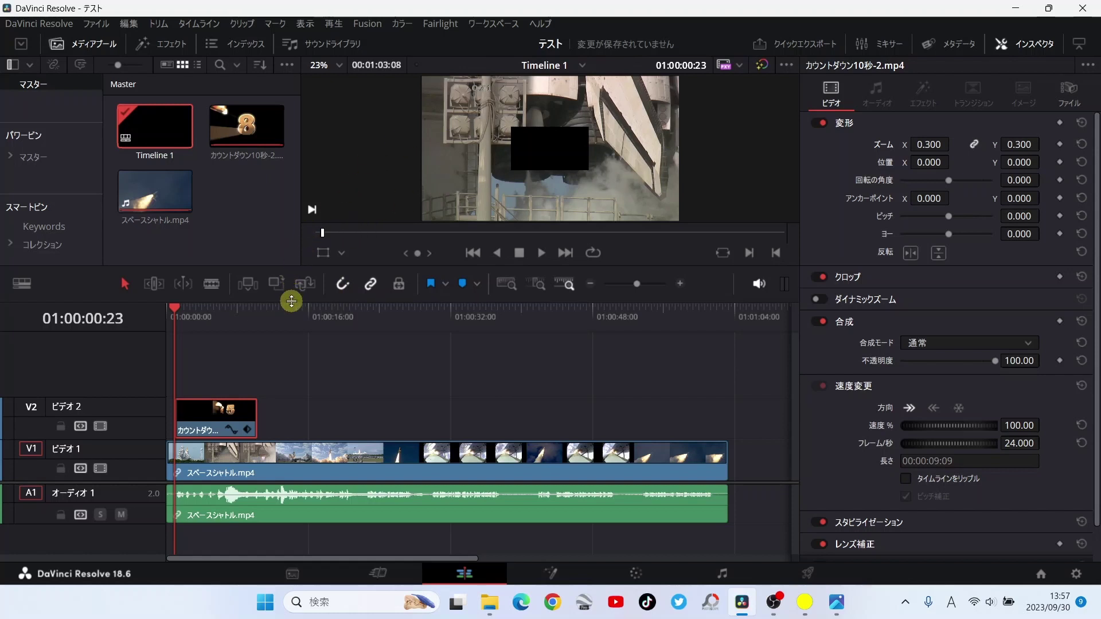
drag(291, 301, 282, 389)
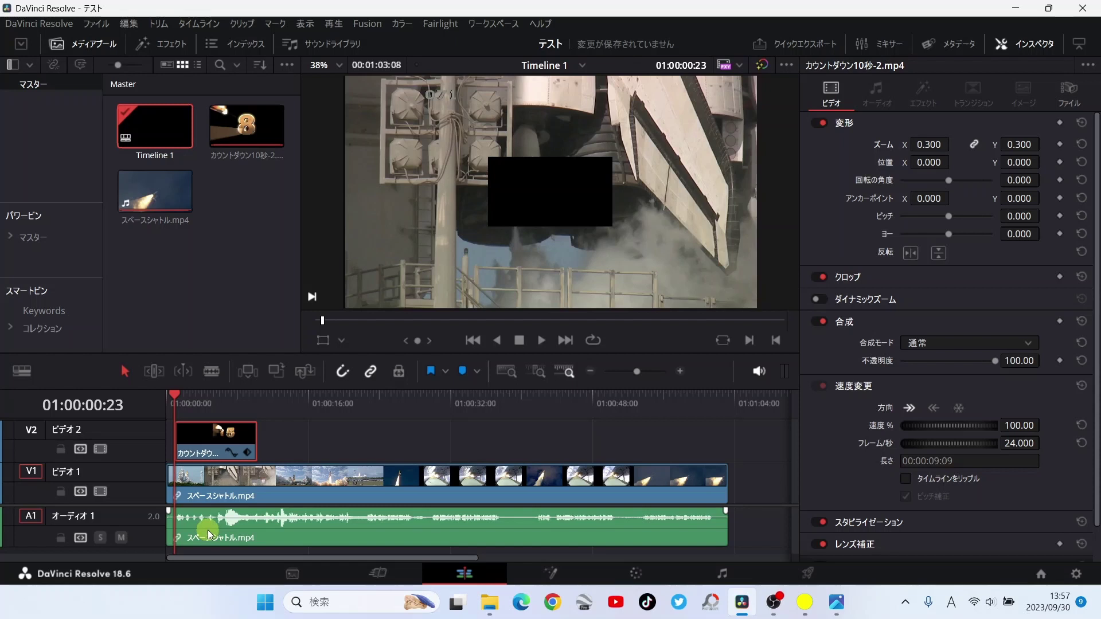
- Play back the countdown, then stop and try selecting the shuttle clip on V1
key(space)
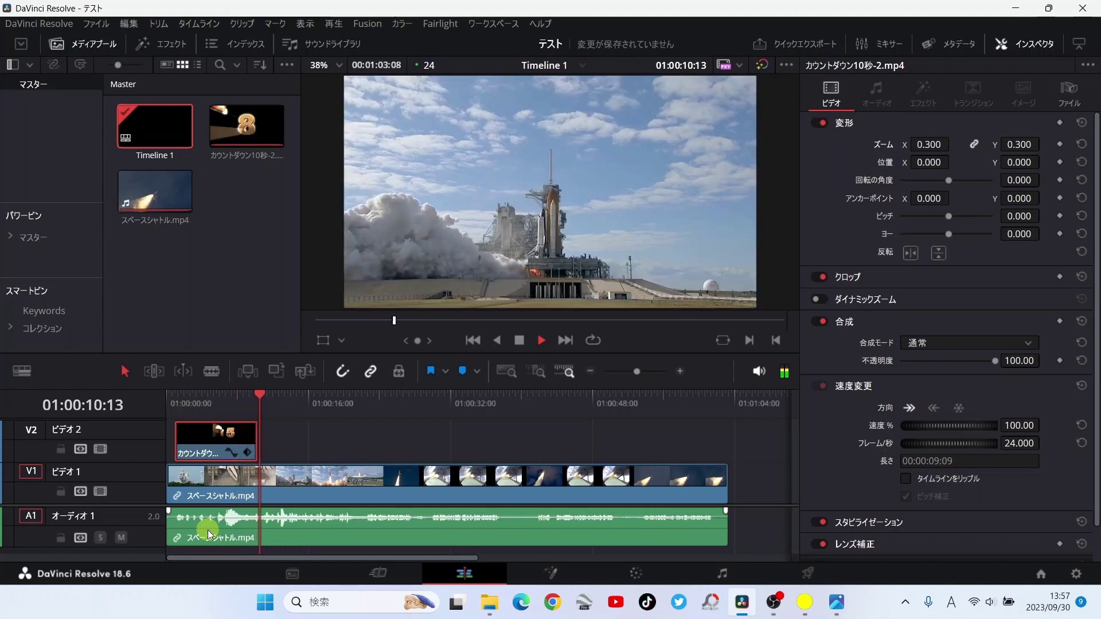
key(space)
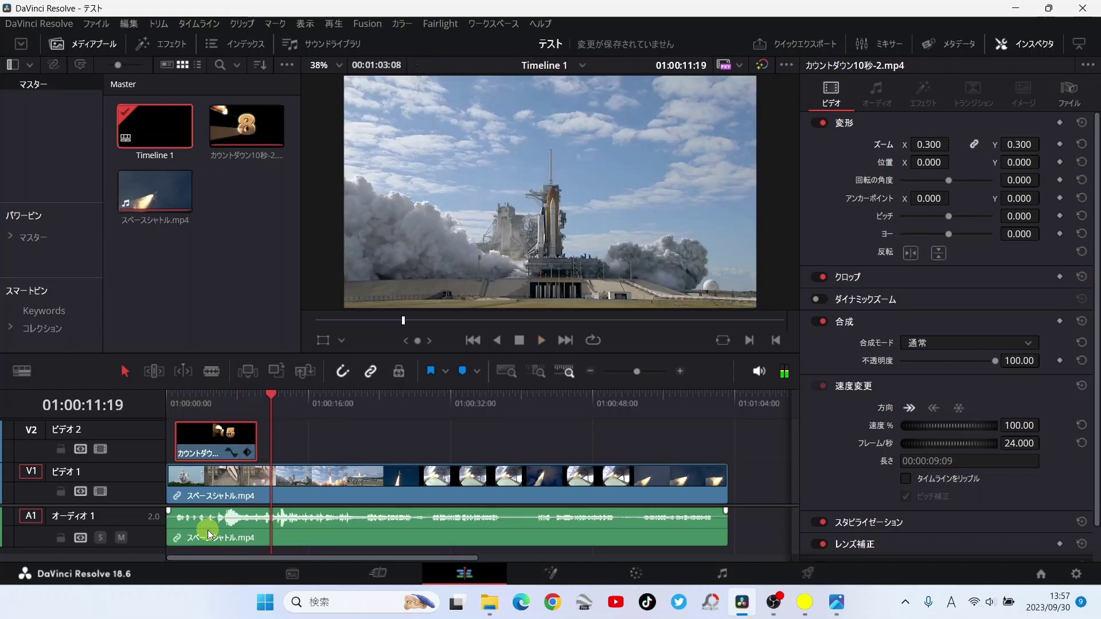
click(305, 485)
click(295, 460)
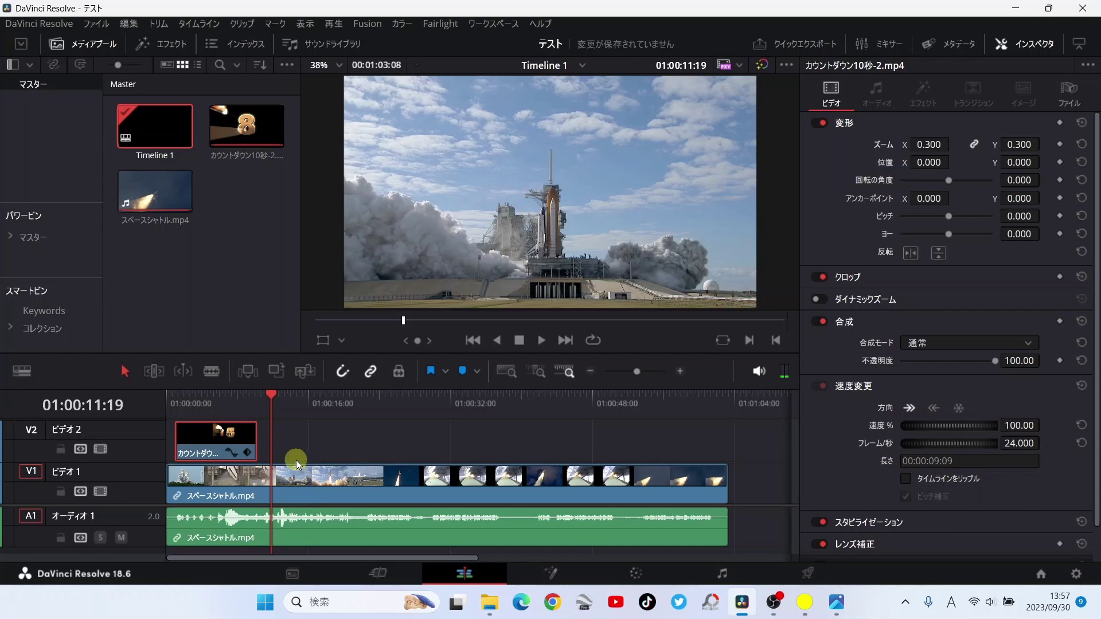
click(296, 469)
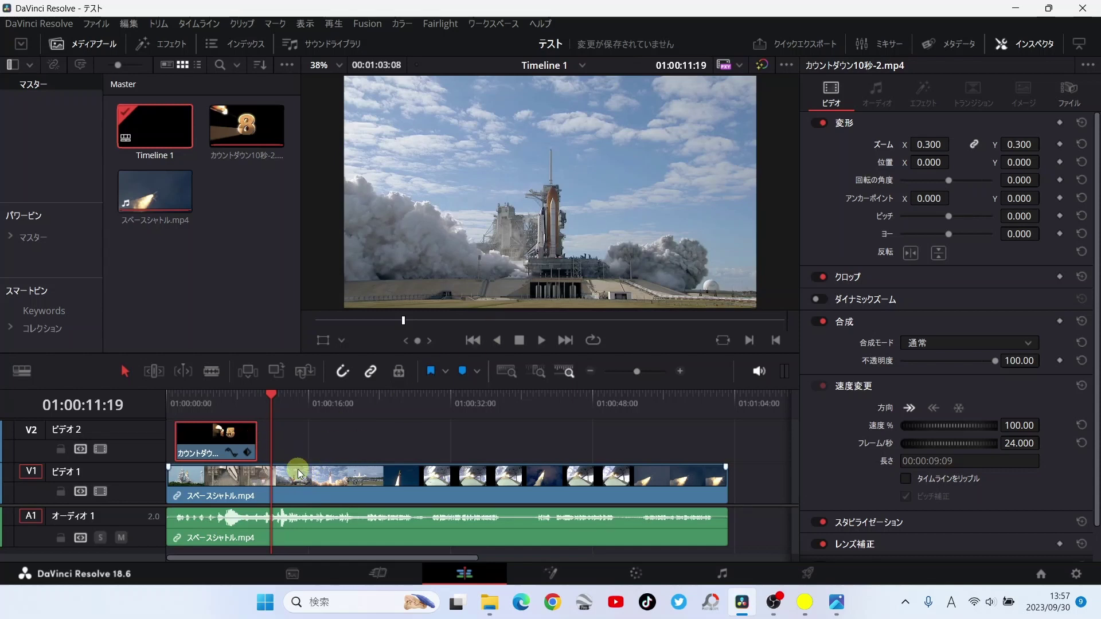
click(271, 434)
- Select the countdown clip on V2 and move the playhead back to its start
click(167, 460)
click(200, 448)
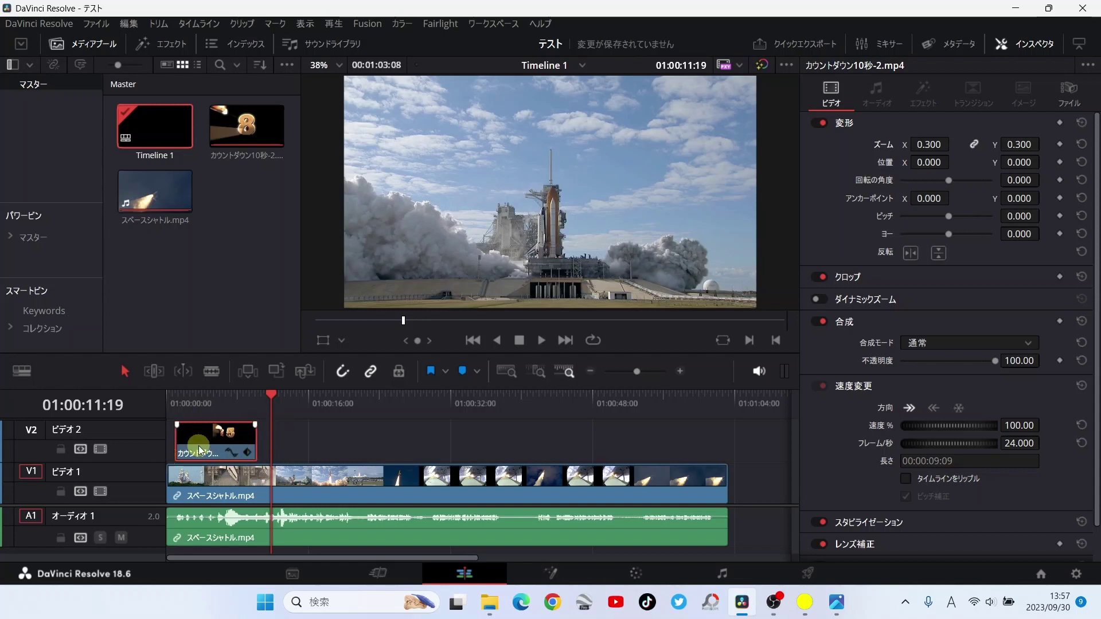
click(180, 395)
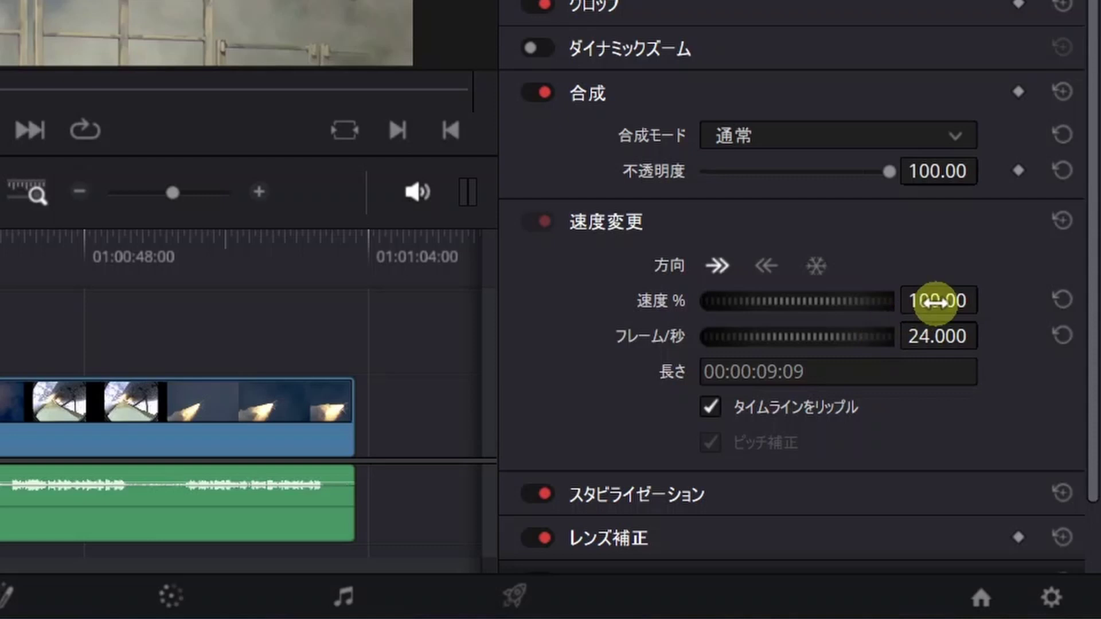
- Raise the countdown clip's Speed from 100% to 101%, giving 24.240 fps
click(935, 302)
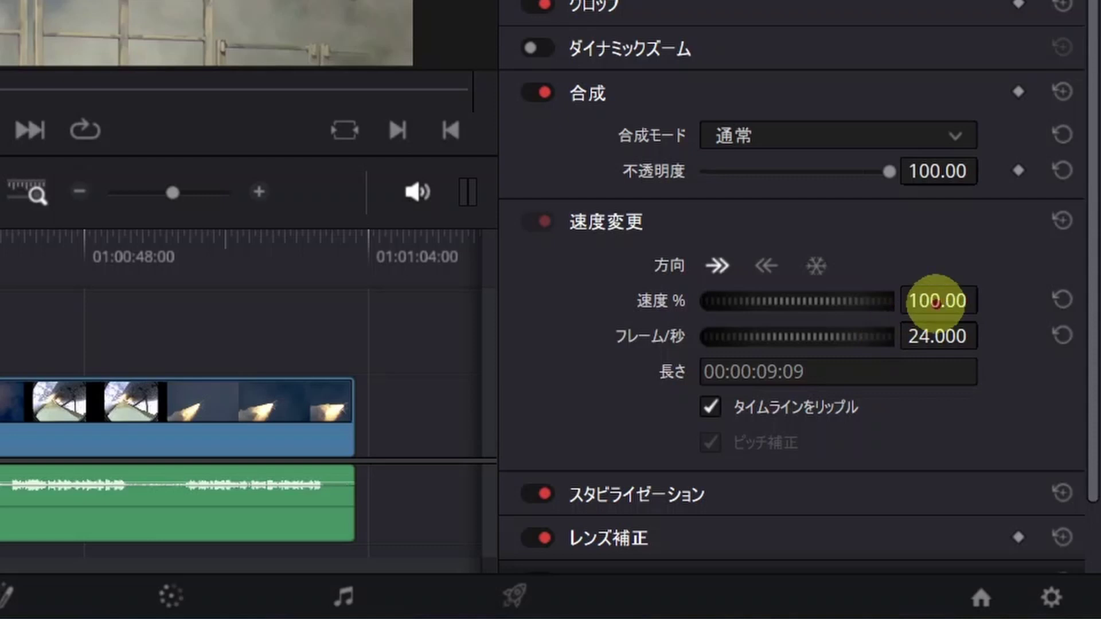
mouse_move(936, 303)
mouse_down()
mouse_move(837, 293)
mouse_move(1059, 293)
mouse_move(941, 287)
mouse_move(936, 295)
mouse_up()
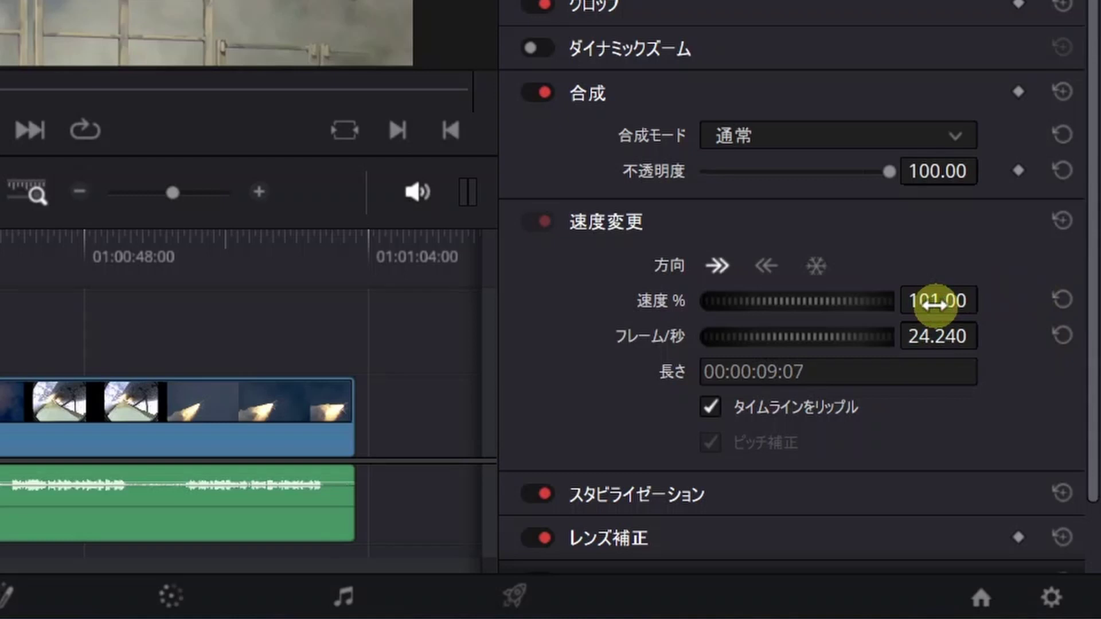
click(933, 300)
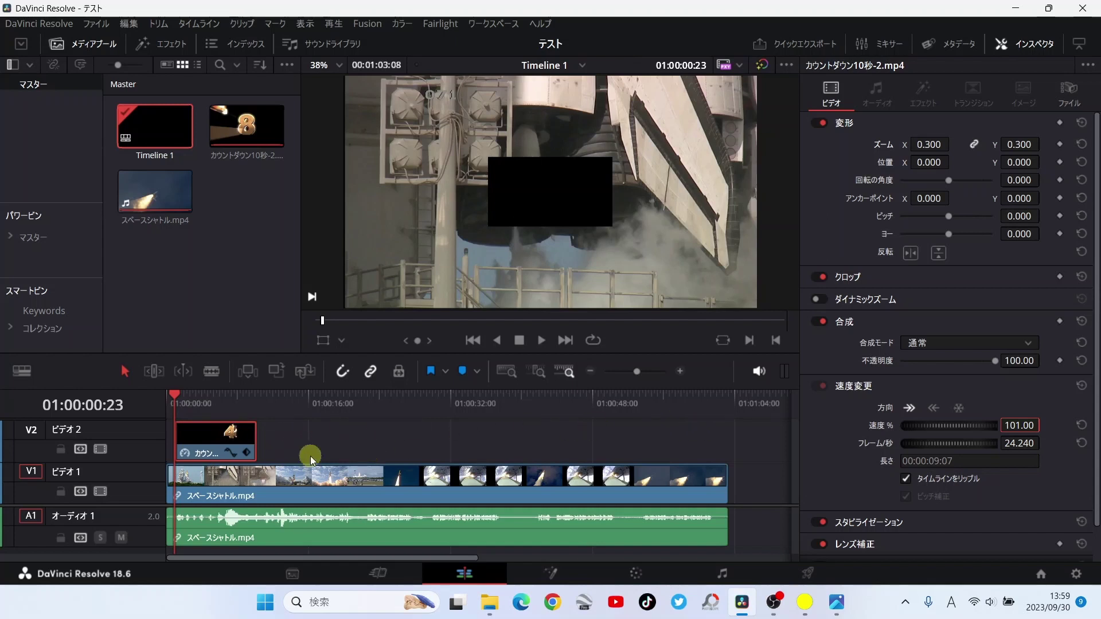
- Set the countdown clip's speed to 90%, lengthening it to 00:00:10:10
click(679, 369)
click(679, 370)
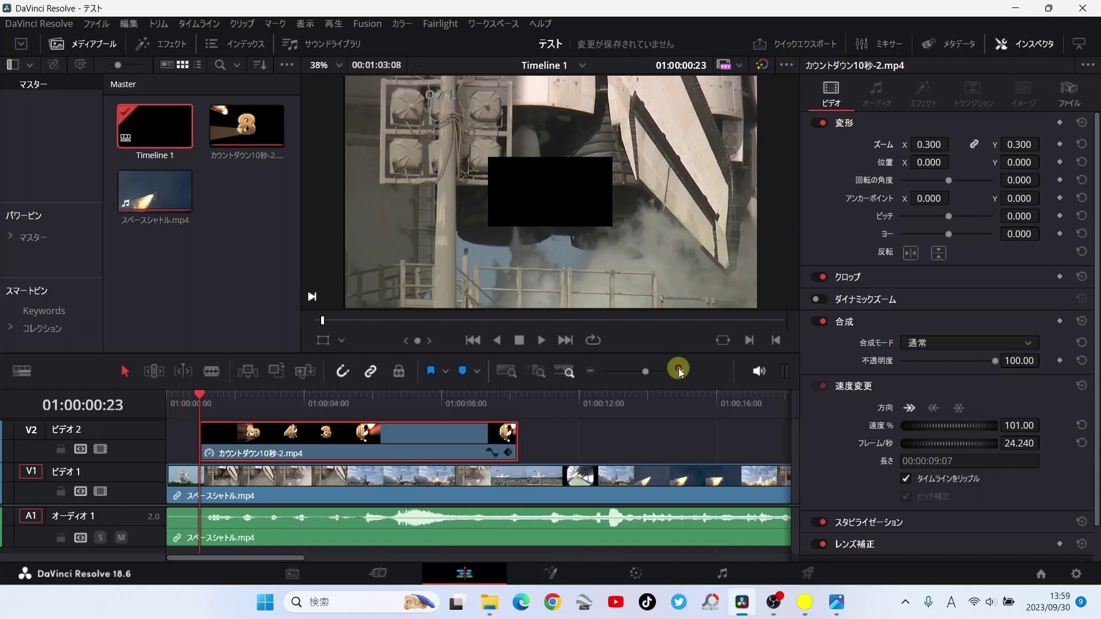
click(679, 369)
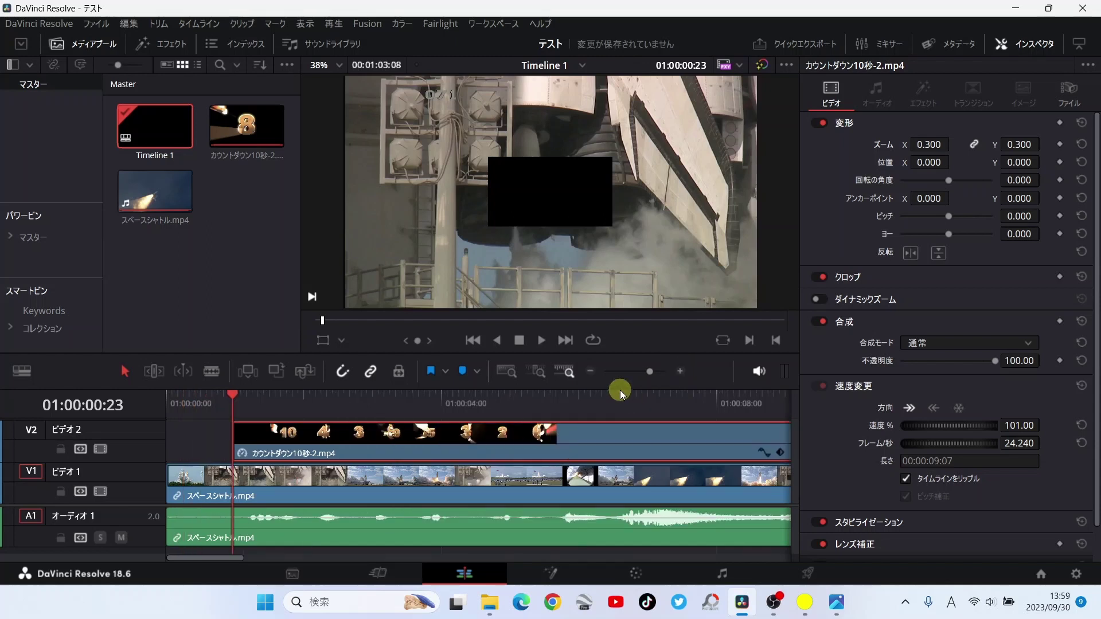
click(590, 371)
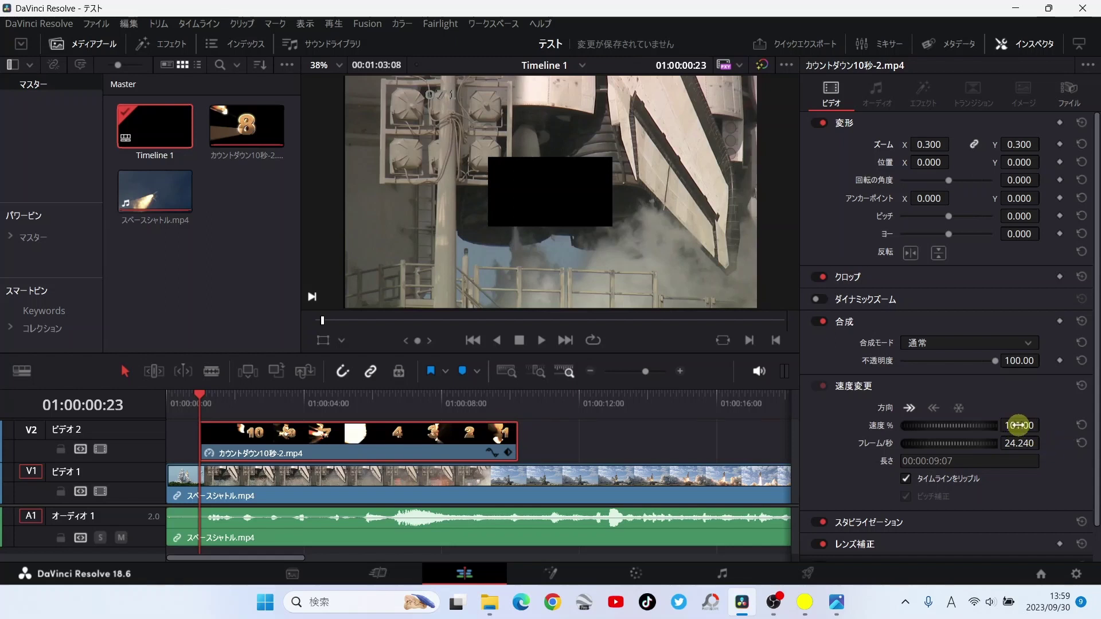
drag(1018, 425, 1021, 425)
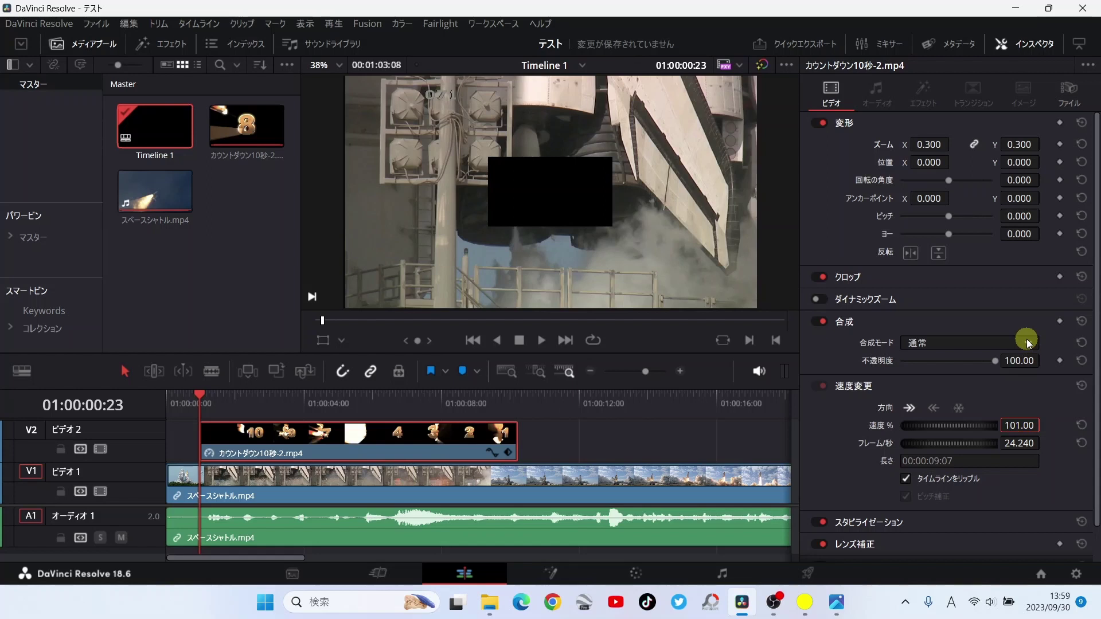
text(90)
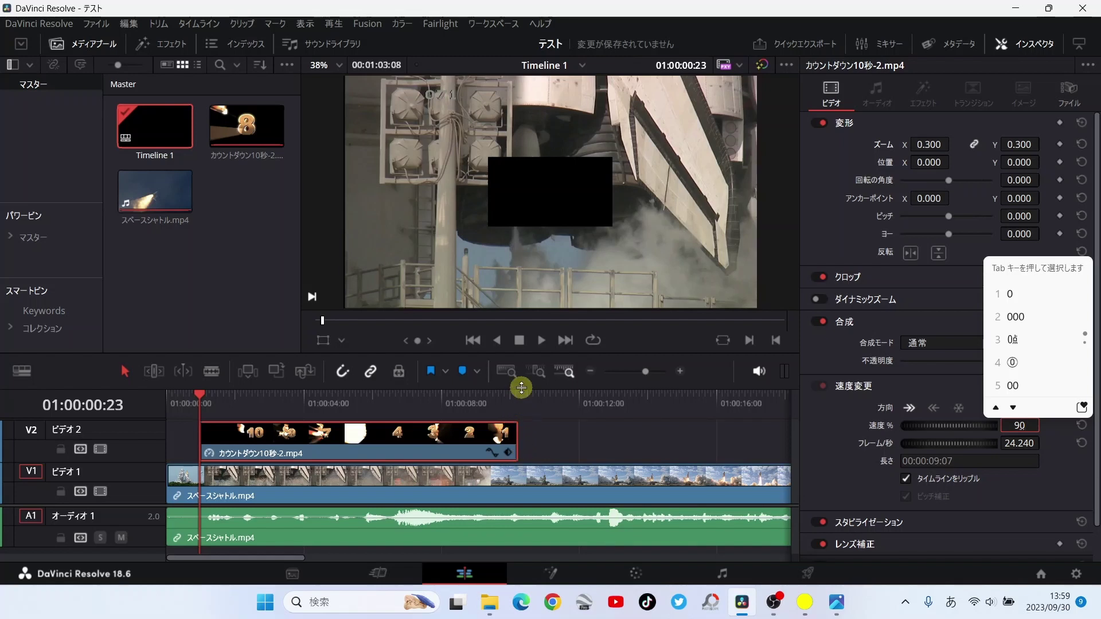
key(Return)
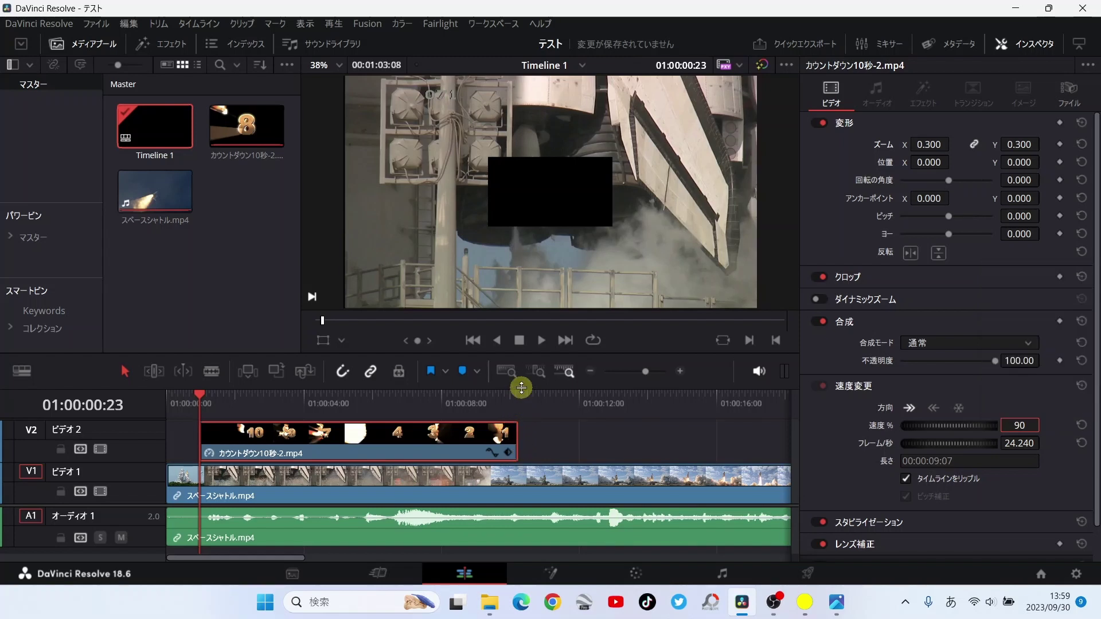
key(Return)
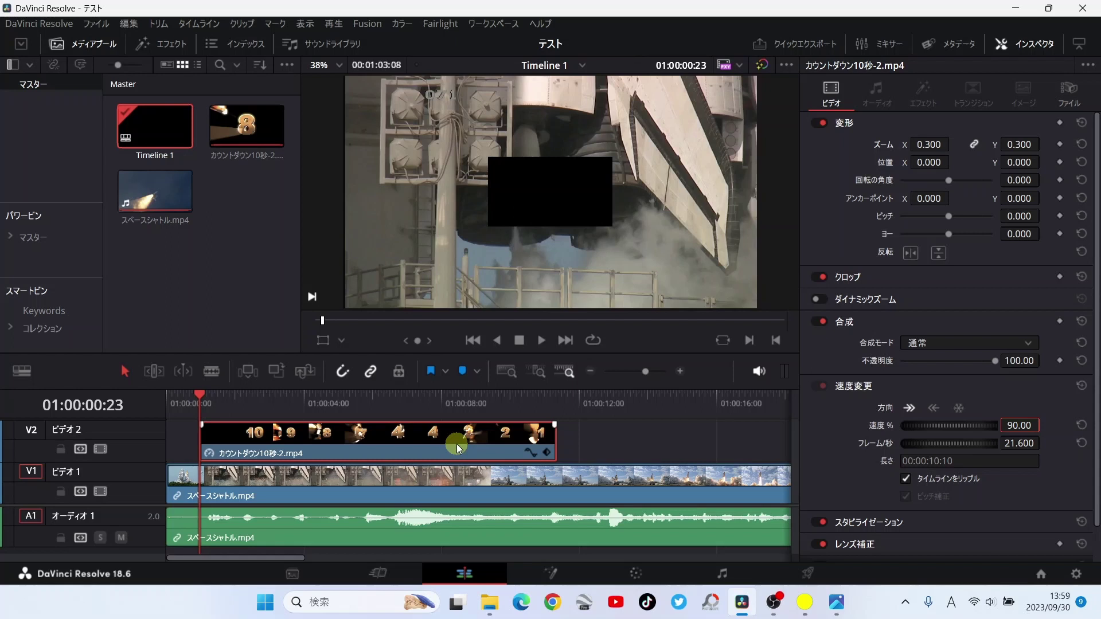
- Play the timeline to check the slowed countdown, then move the playhead back slightly
key(space)
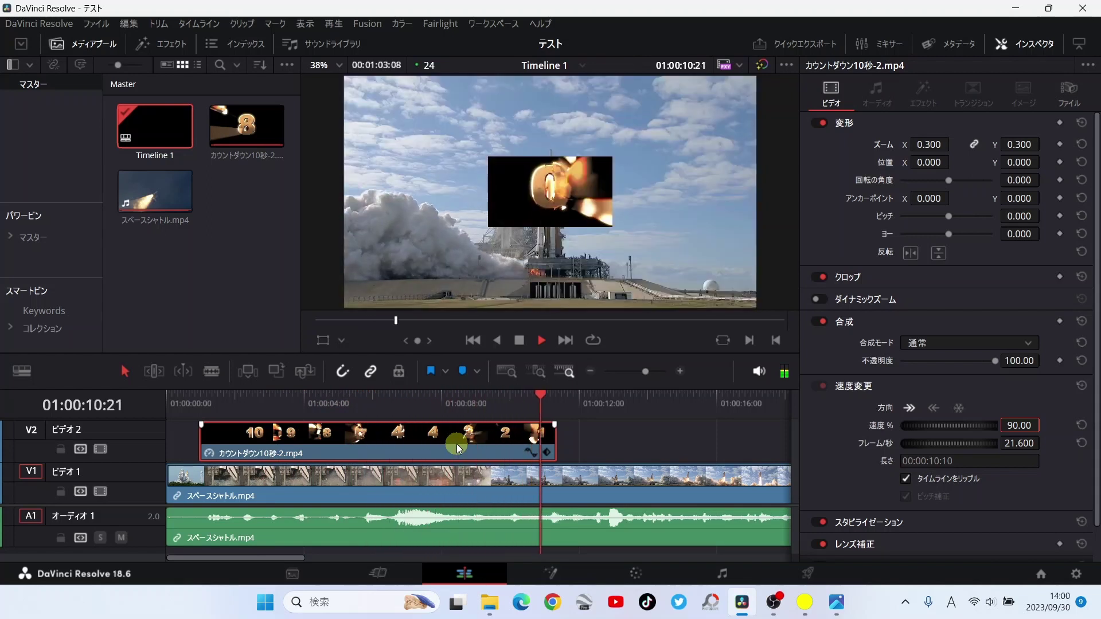
key(space)
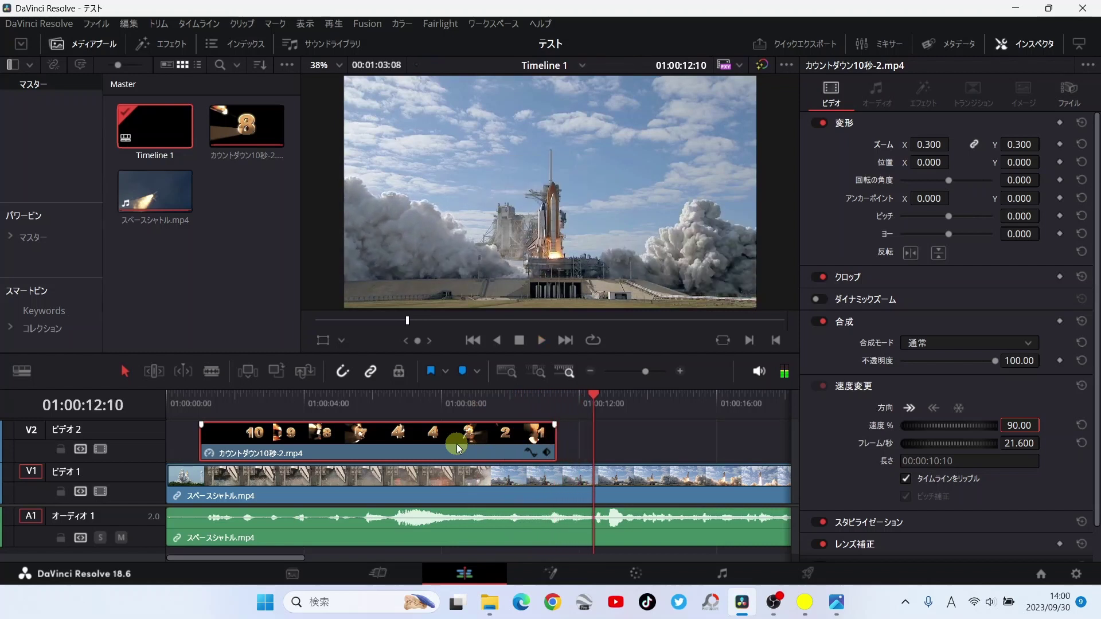
click(557, 395)
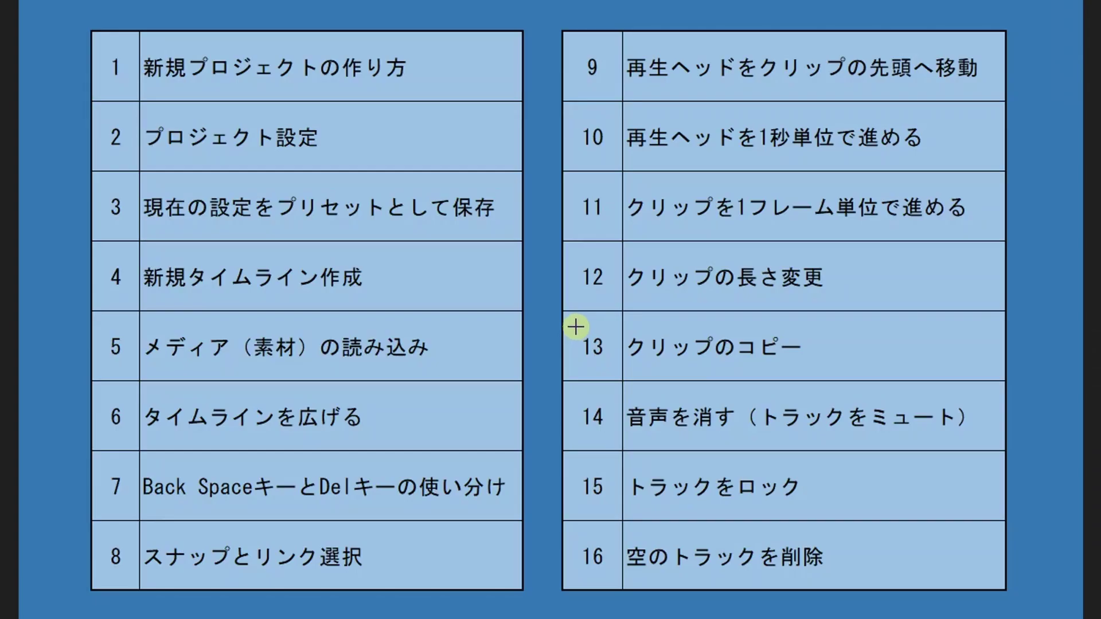
drag(576, 327, 834, 368)
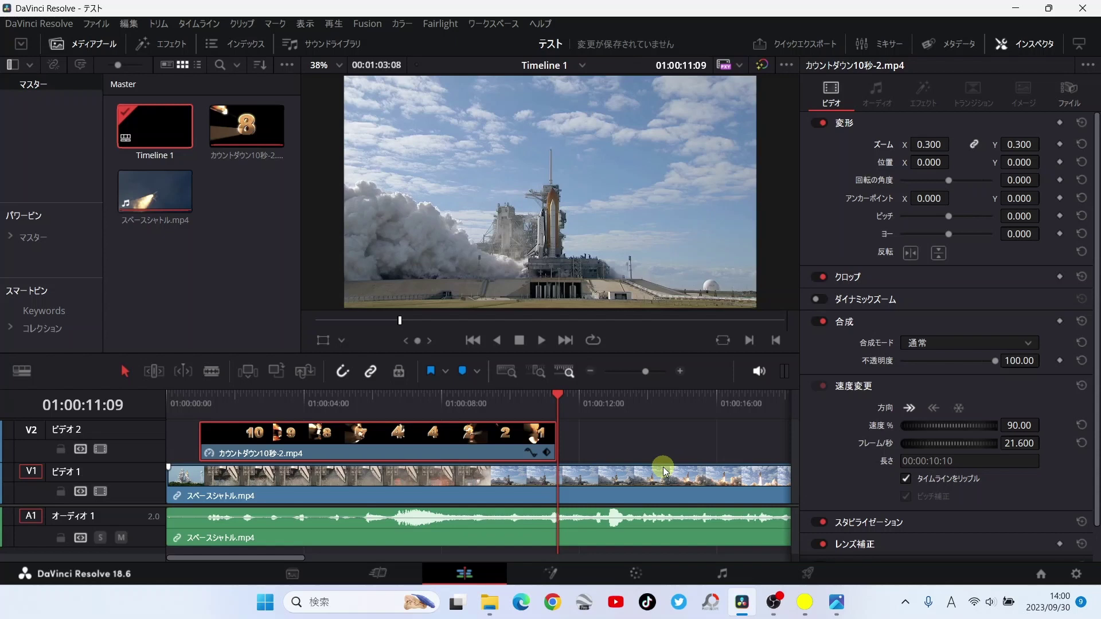
- Zoom the timeline out, select the V2 countdown clip and park the playhead at 01:00:01:00
key(ctrl+minus)
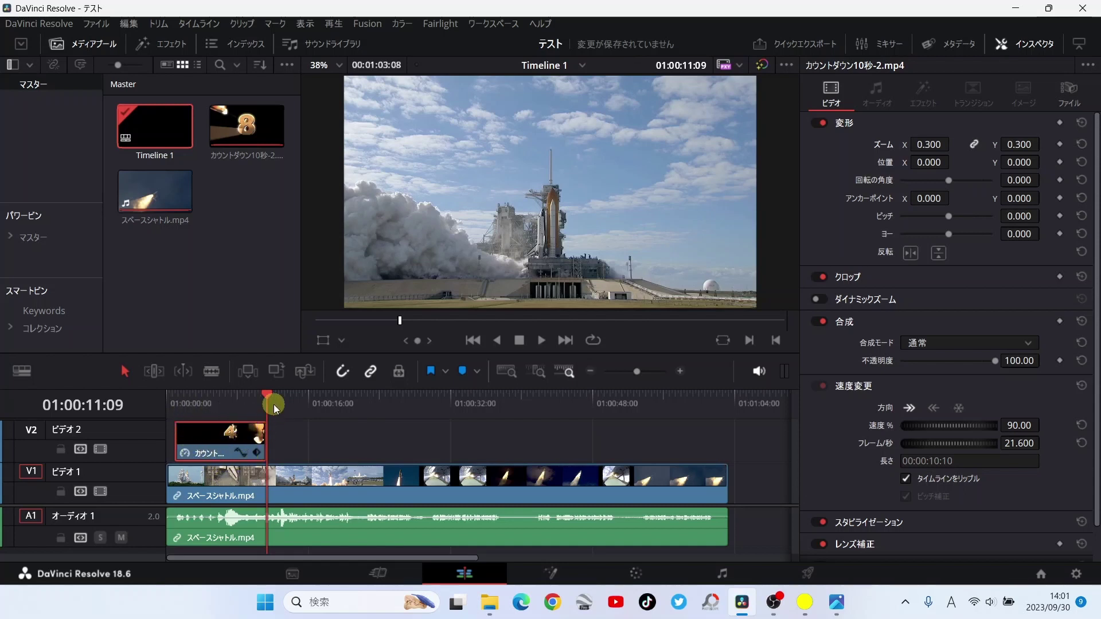
drag(269, 394, 187, 395)
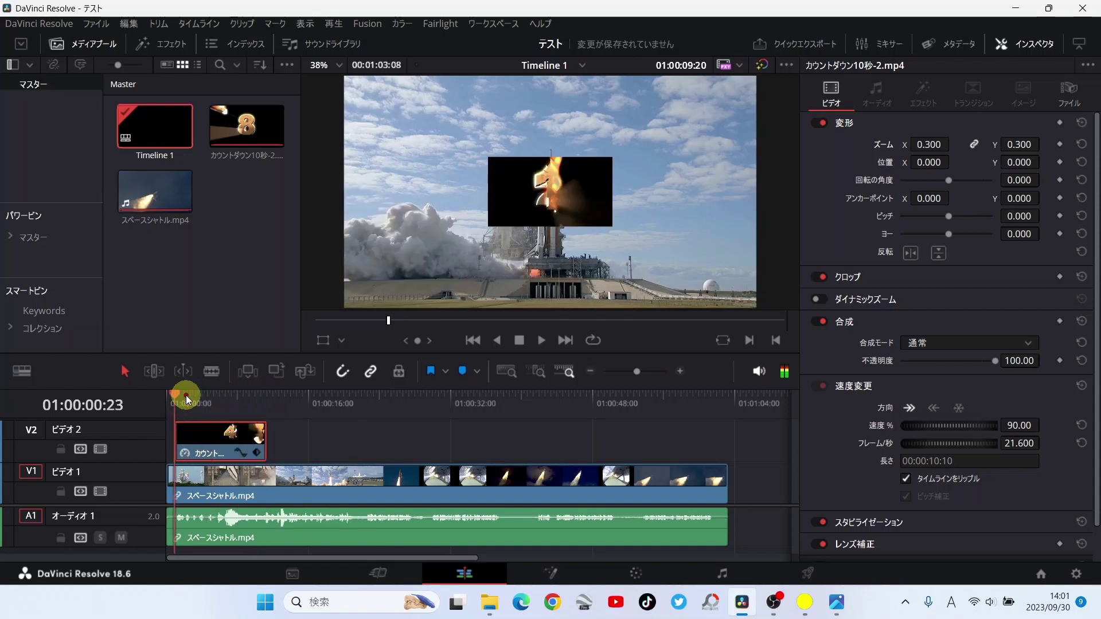
click(218, 427)
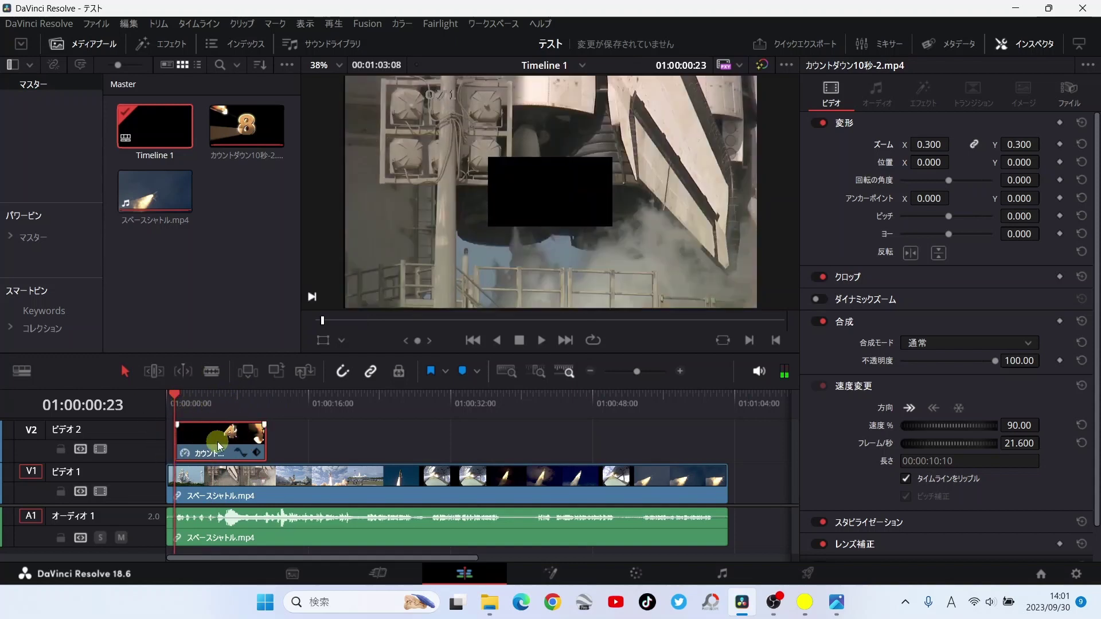
key(Right)
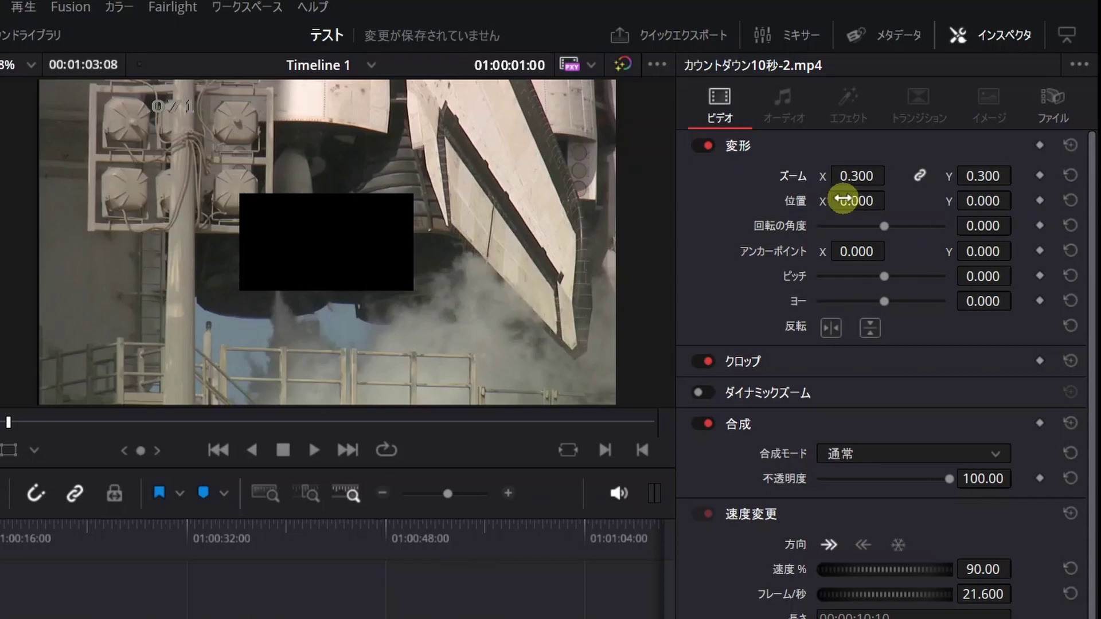
- Set the countdown overlay's Position to X -666, Y 384, saving along the way
click(843, 200)
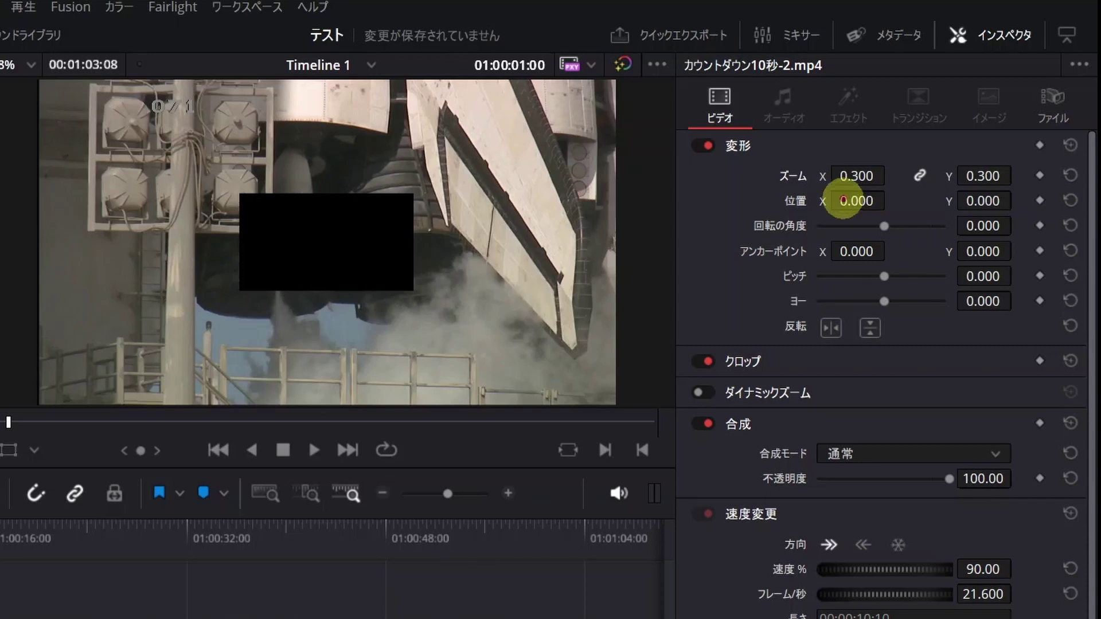
drag(843, 200, 411, 249)
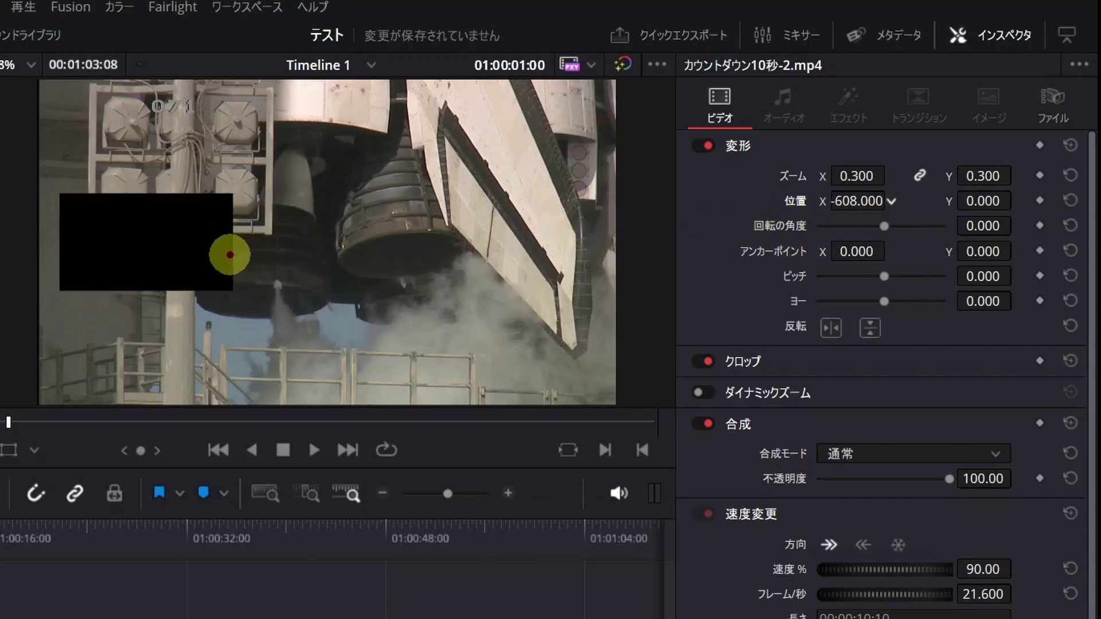
drag(411, 249, 174, 254)
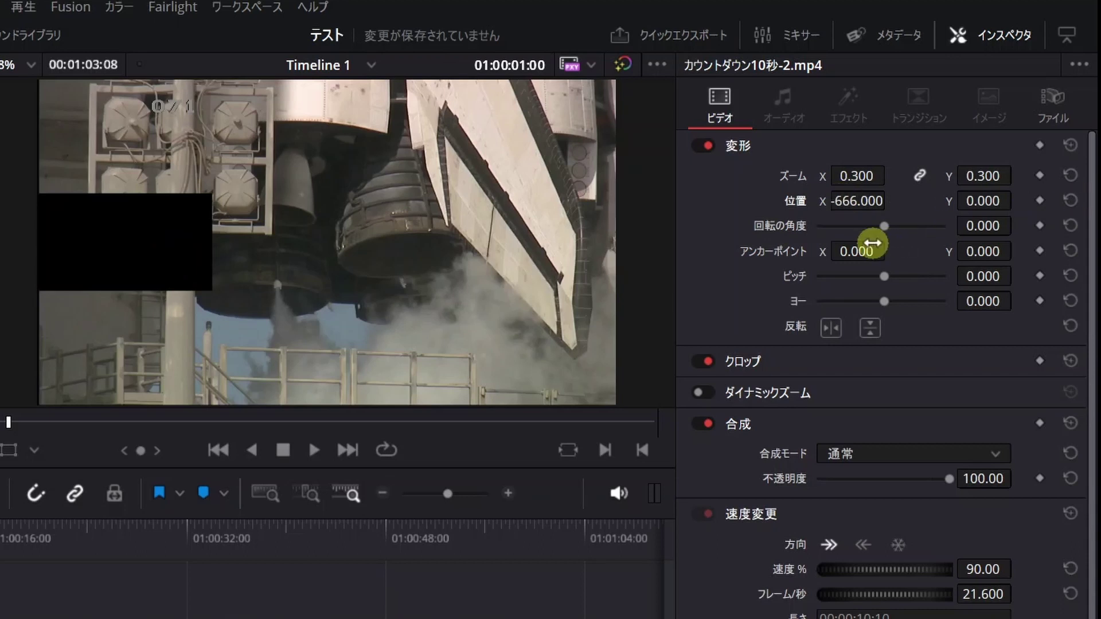
key(ctrl+s)
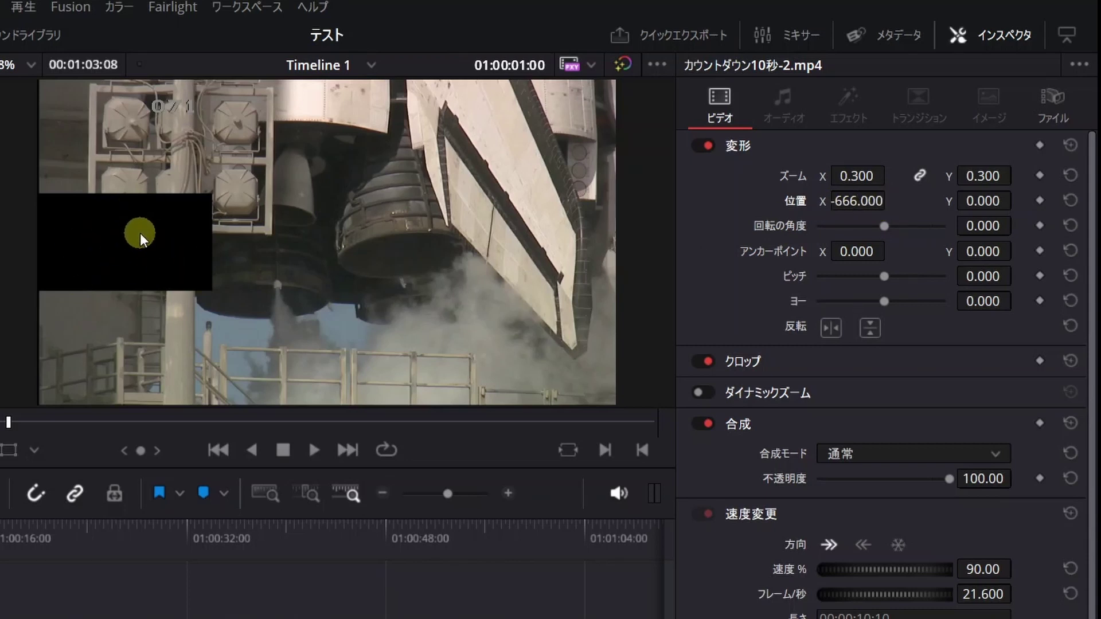
click(982, 201)
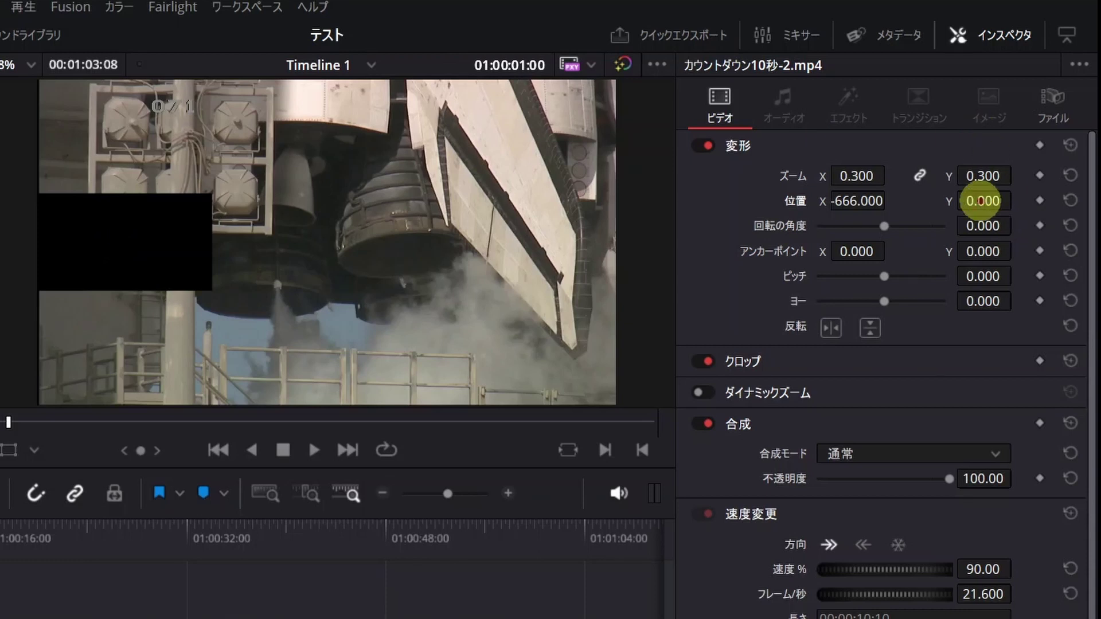
mouse_move(981, 200)
mouse_down()
mouse_move(520, 381)
mouse_move(607, 381)
mouse_up()
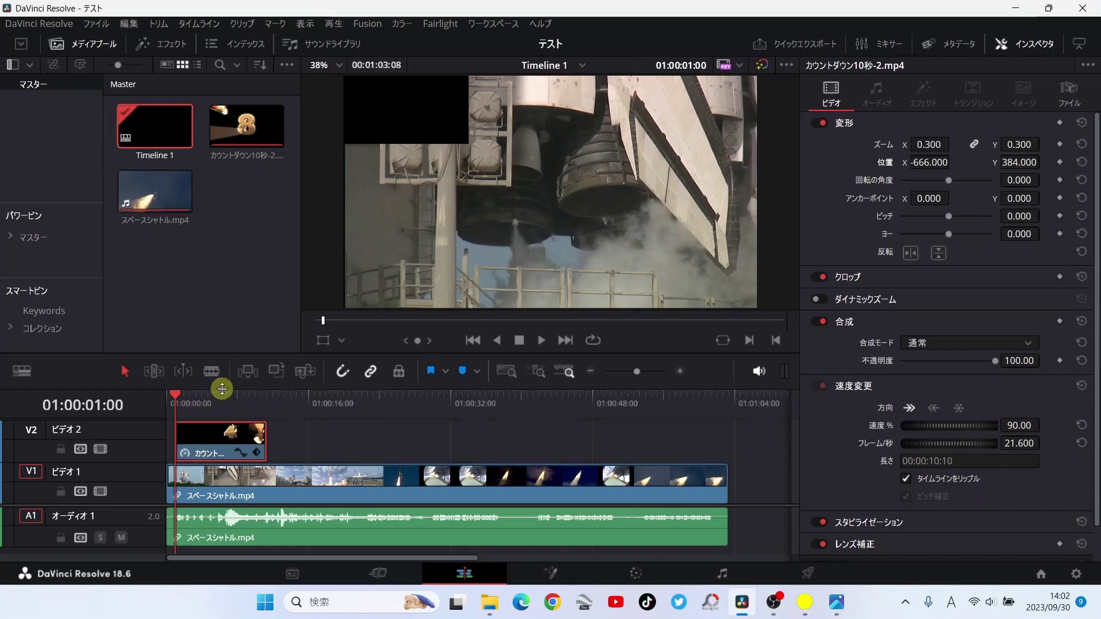
drag(223, 389, 239, 309)
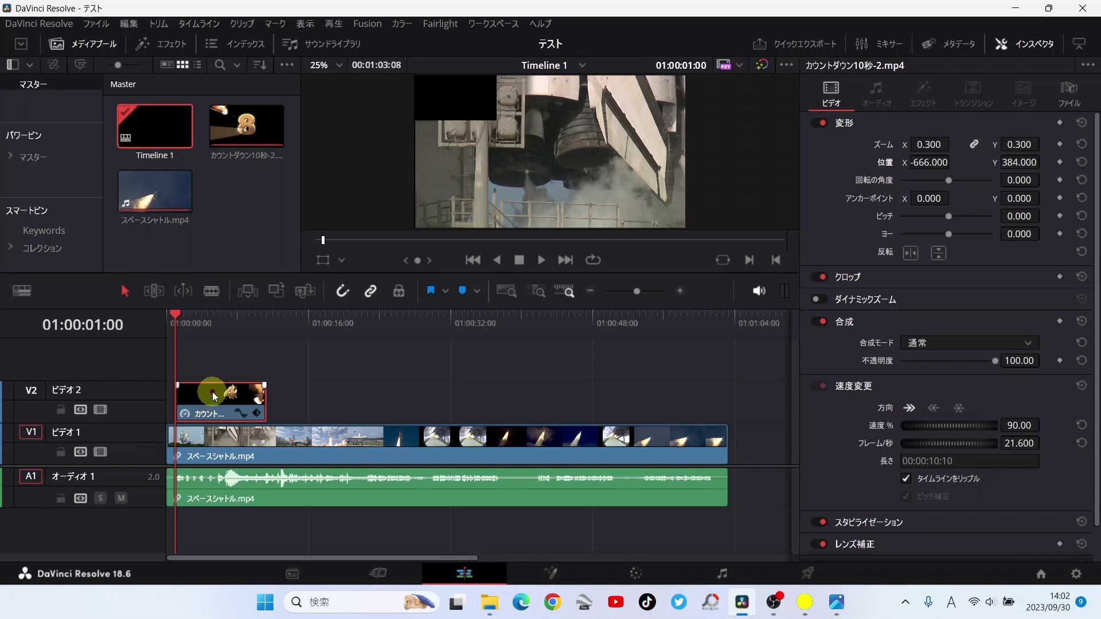
drag(215, 405, 218, 375)
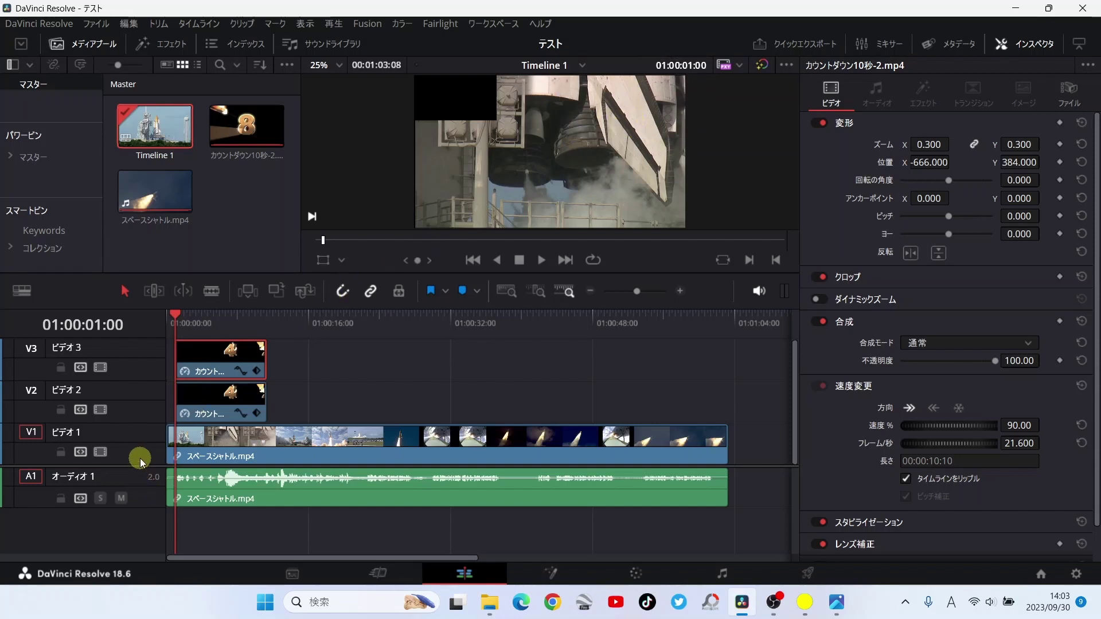
drag(133, 465, 126, 502)
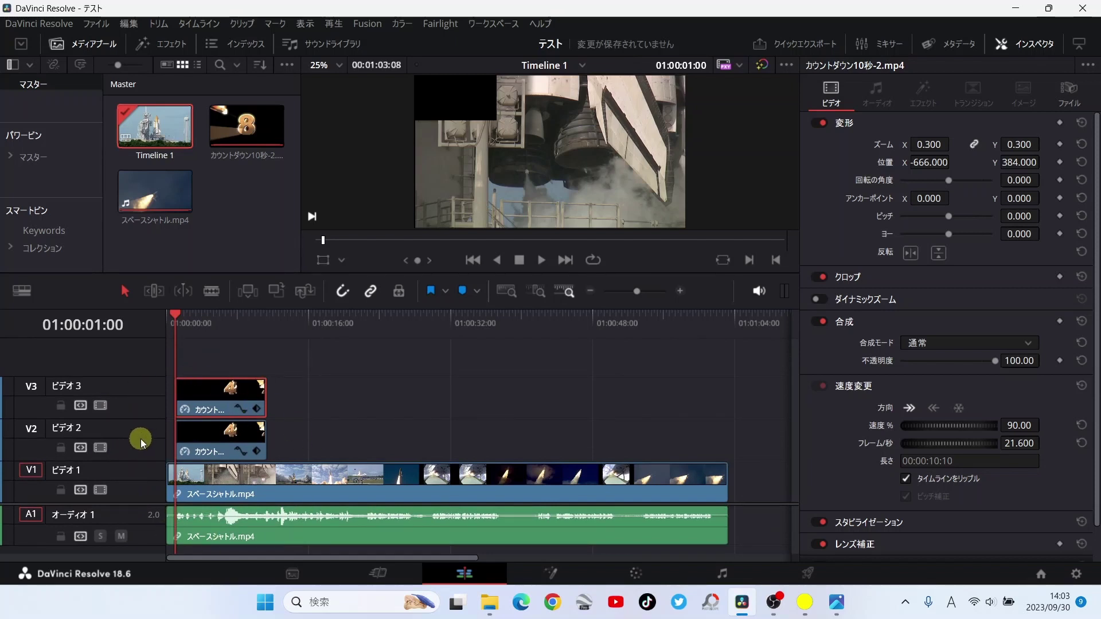
scroll(140, 434, down, 1)
scroll(139, 434, down, 1)
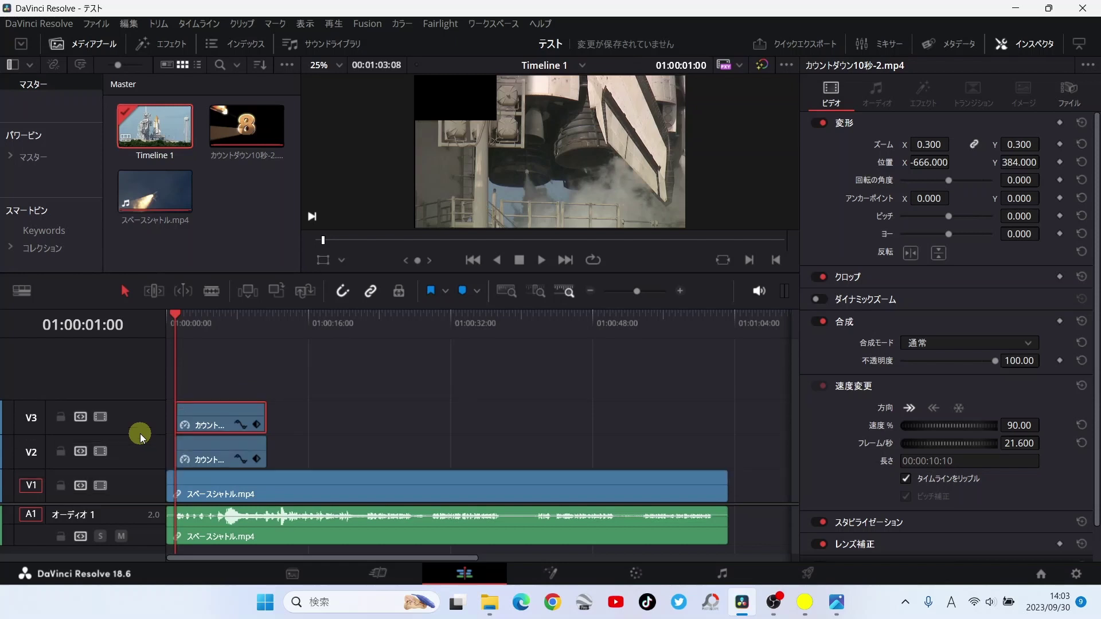
scroll(140, 434, down, 1)
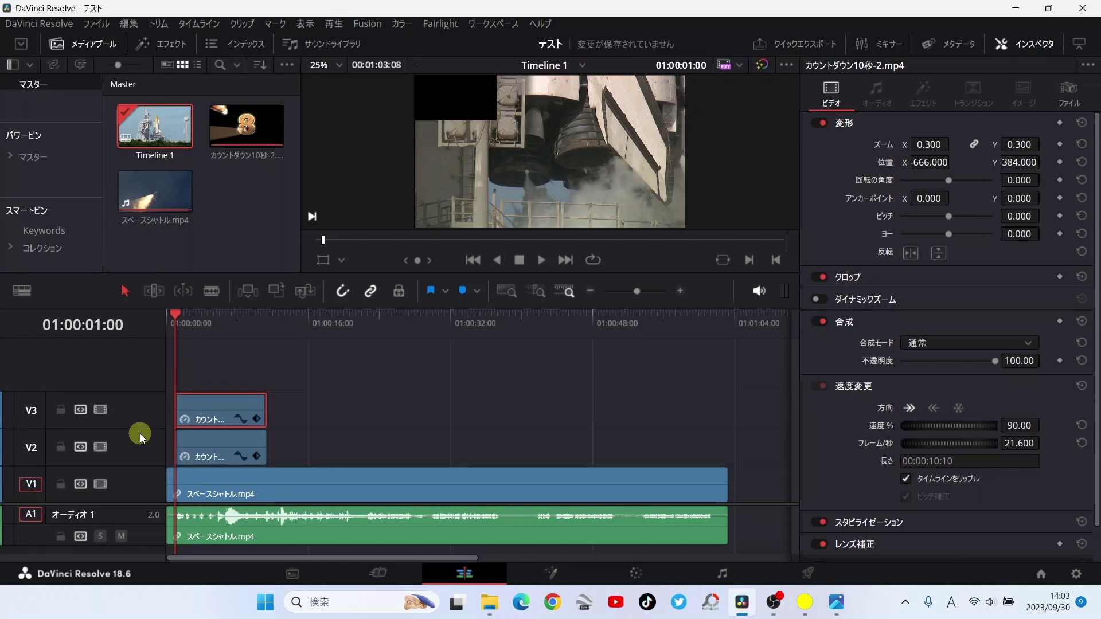
scroll(140, 433, up, 3)
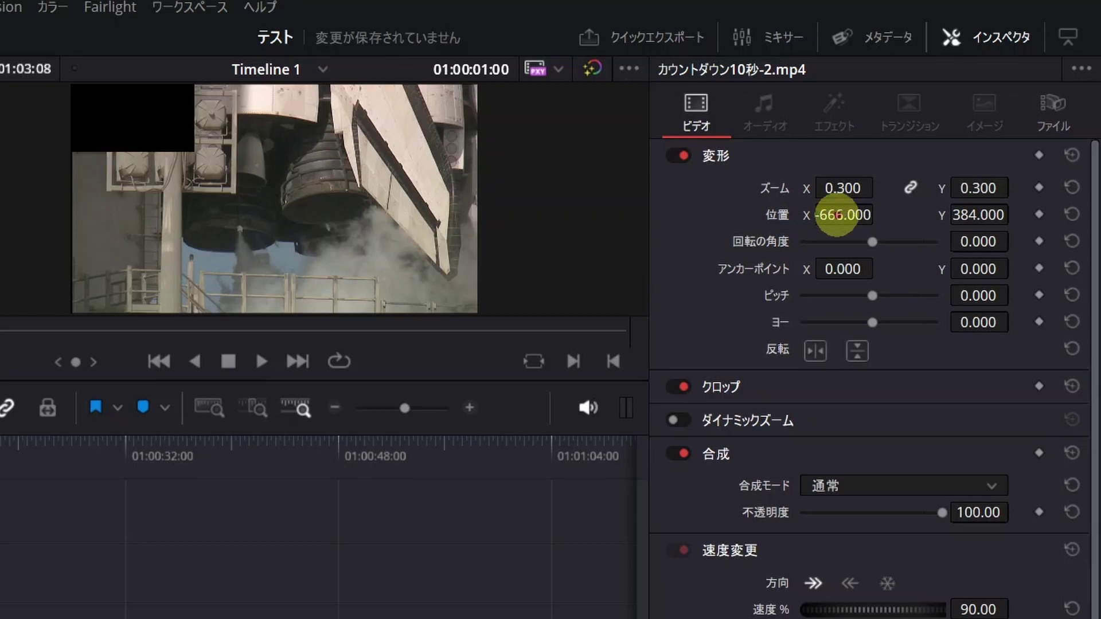
- Set the V3 overlay's Position X to 687, save, and play the timeline to check it
mouse_move(837, 215)
mouse_down()
mouse_move(542, 418)
mouse_move(1011, 376)
mouse_move(601, 401)
mouse_move(670, 396)
mouse_up()
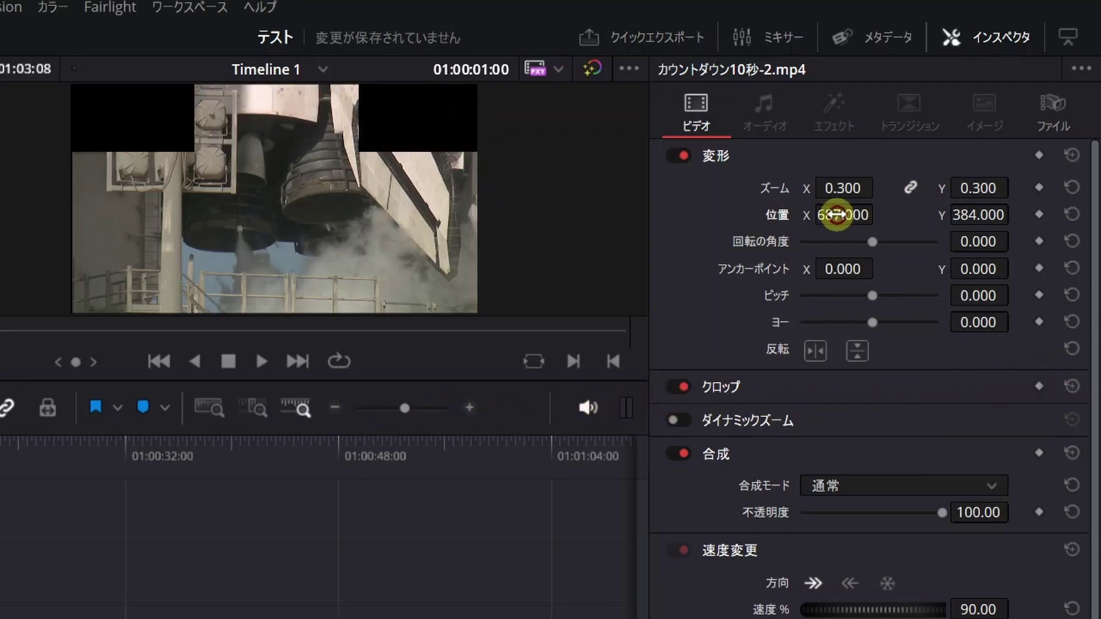
key(ctrl+s)
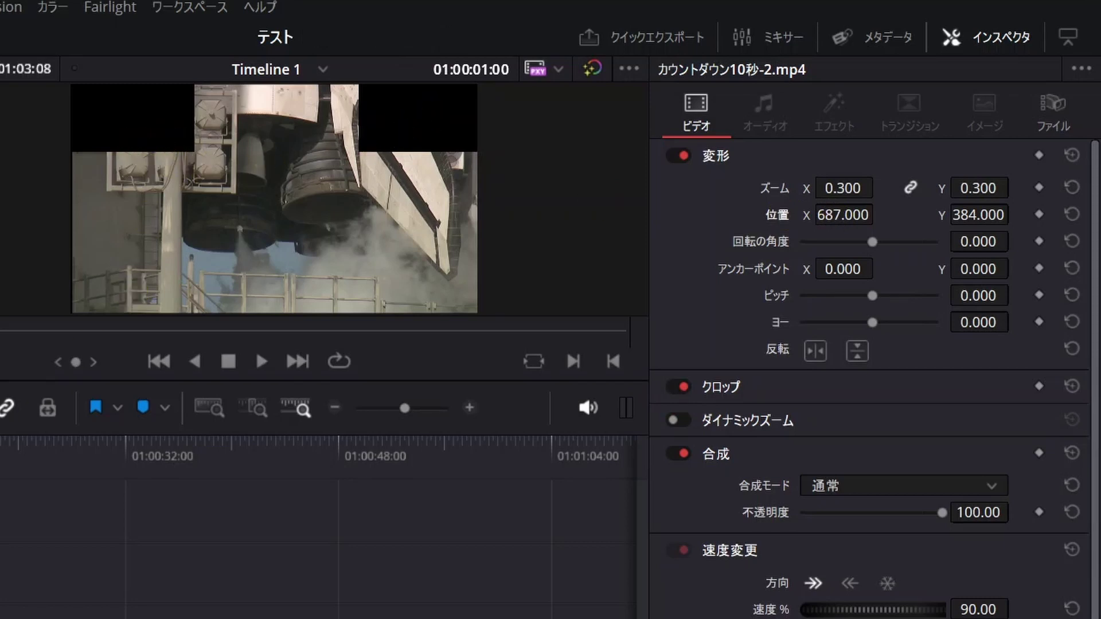
key(space)
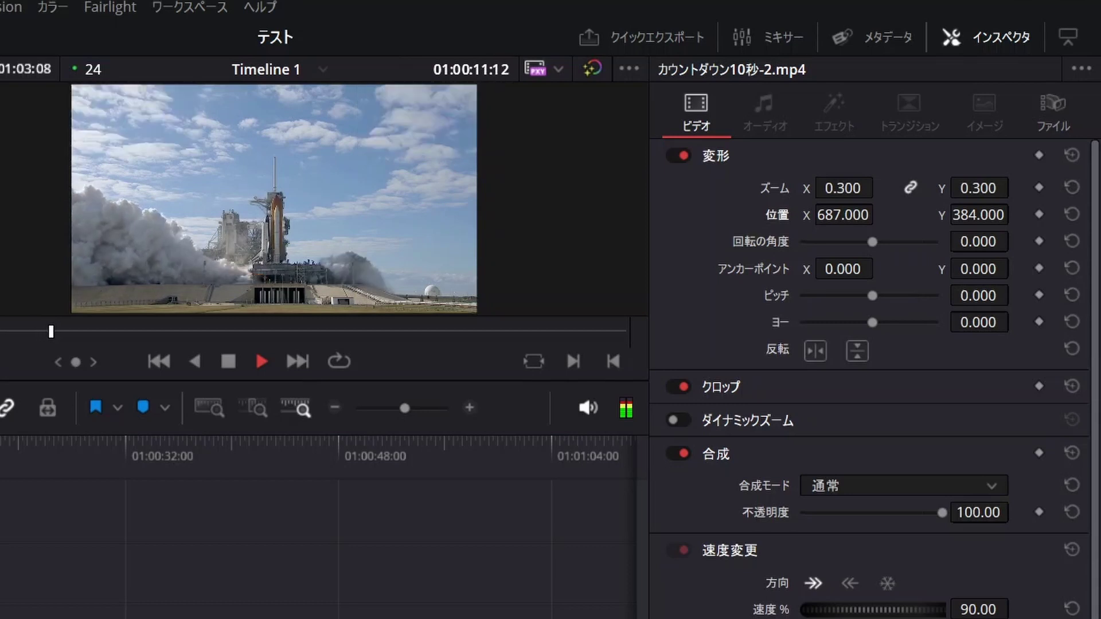
key(space)
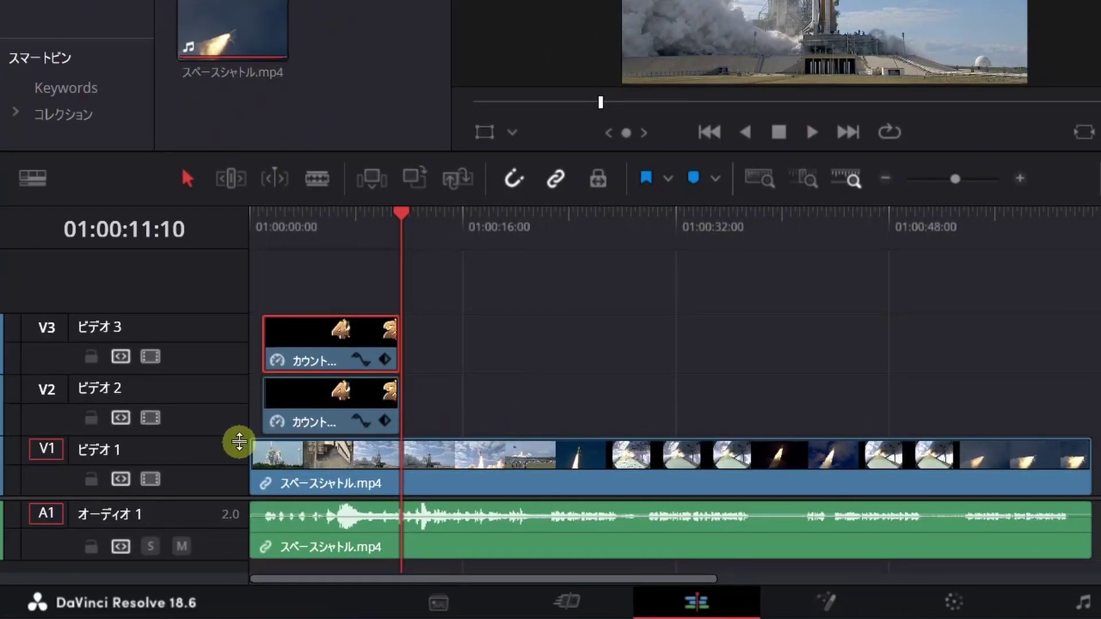
- Paste a second copy of the V2 countdown clip right after the first, near 01:00:11:10
click(344, 412)
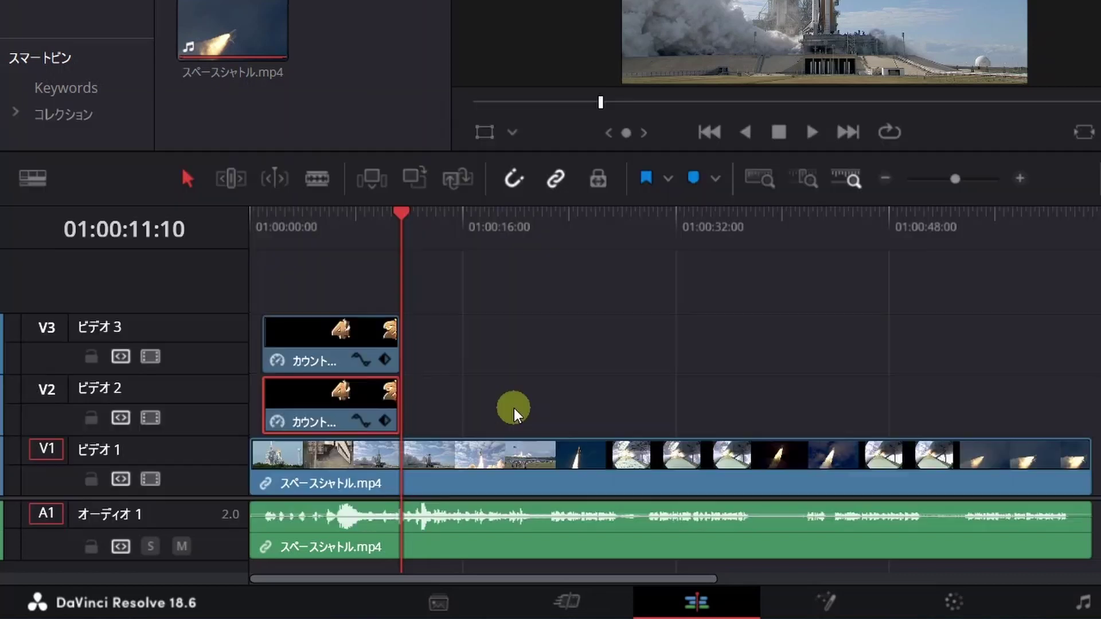
key(ctrl+v)
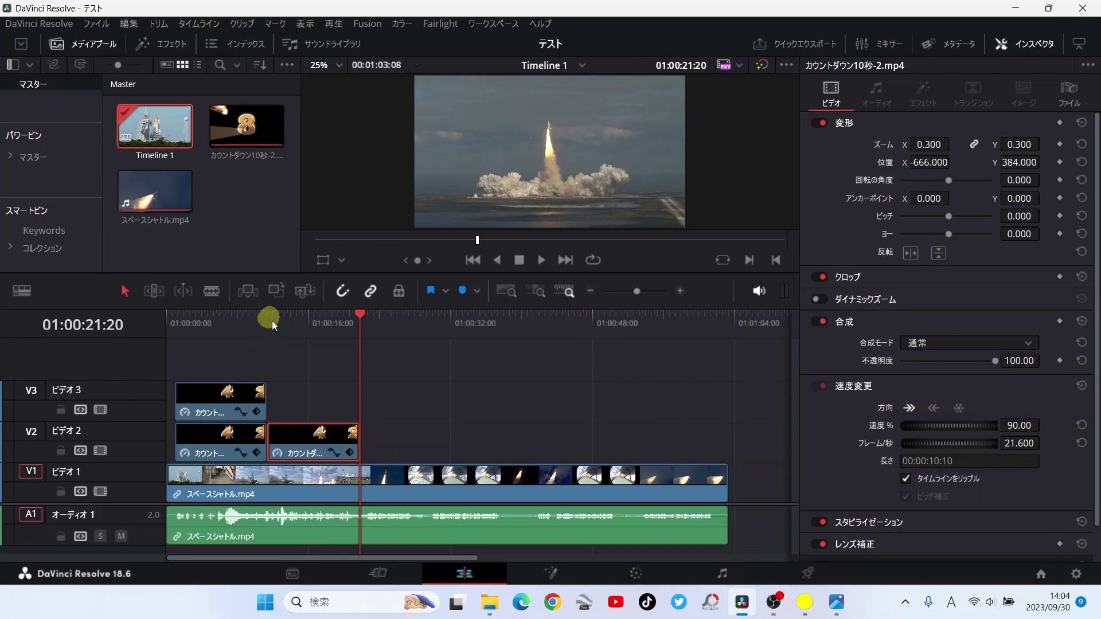
click(272, 321)
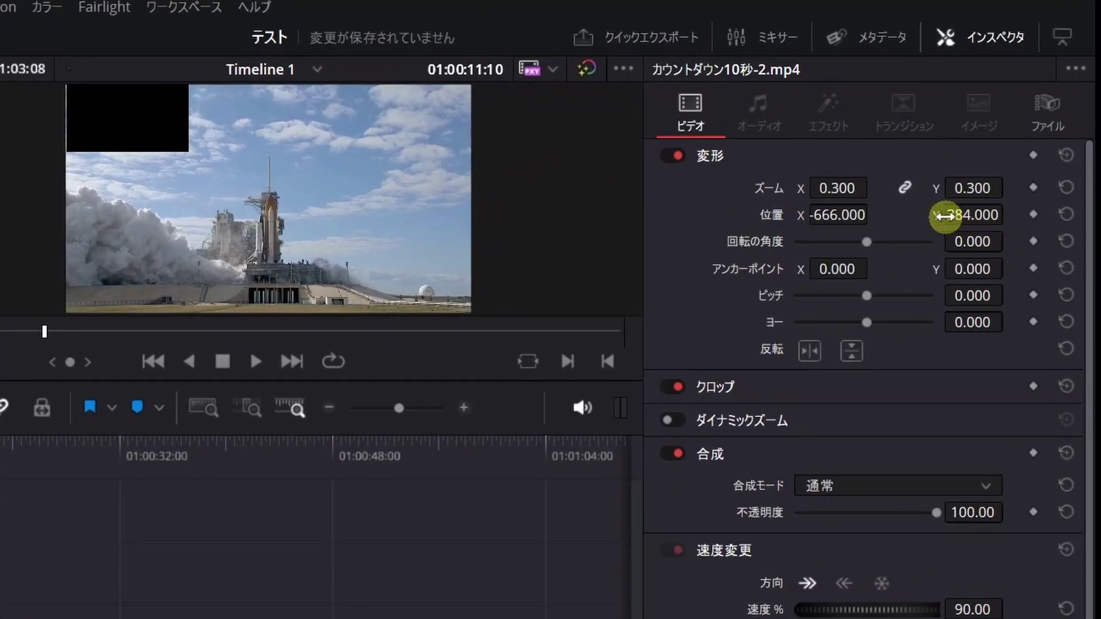
- Set the second countdown's Position Y to -387 (bottom-left), save, and play back from the start
drag(956, 214, 148, 367)
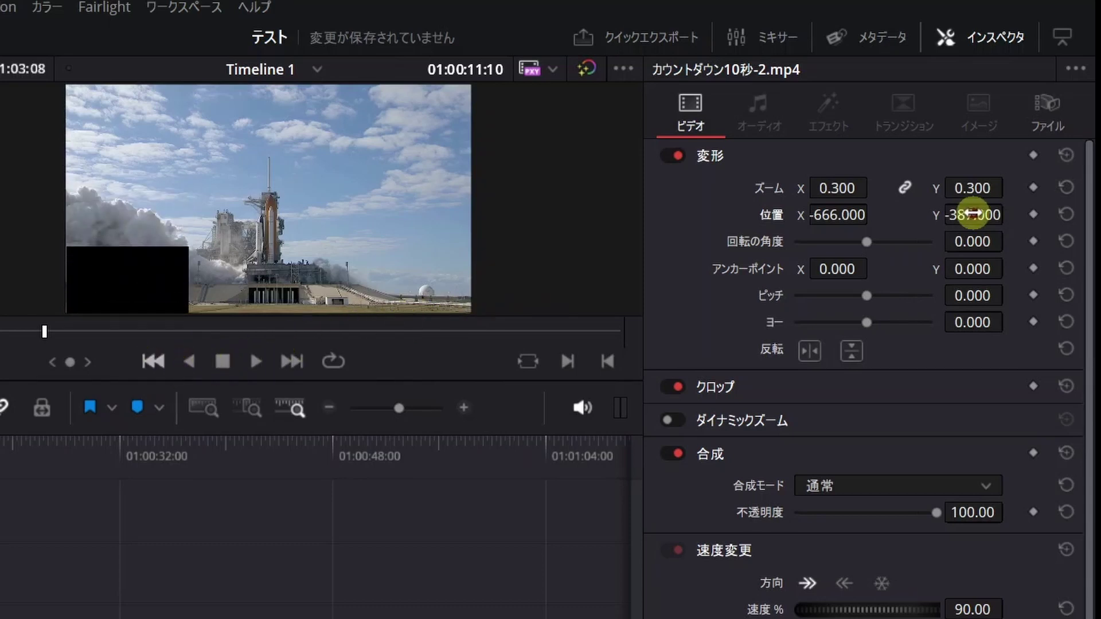
key(ctrl+s)
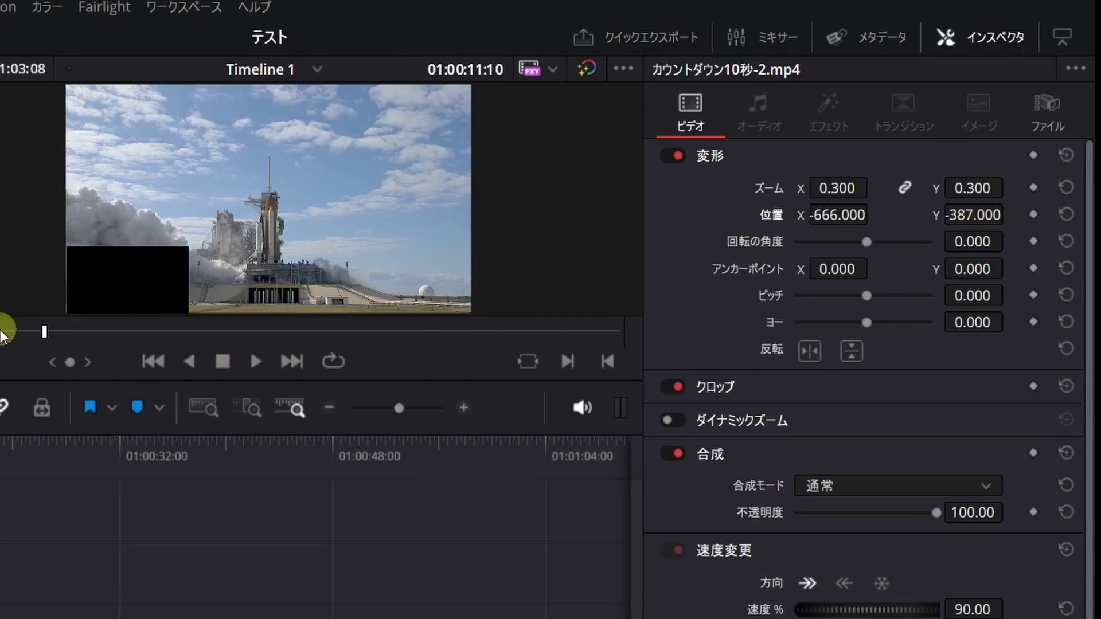
key(Home)
key(space)
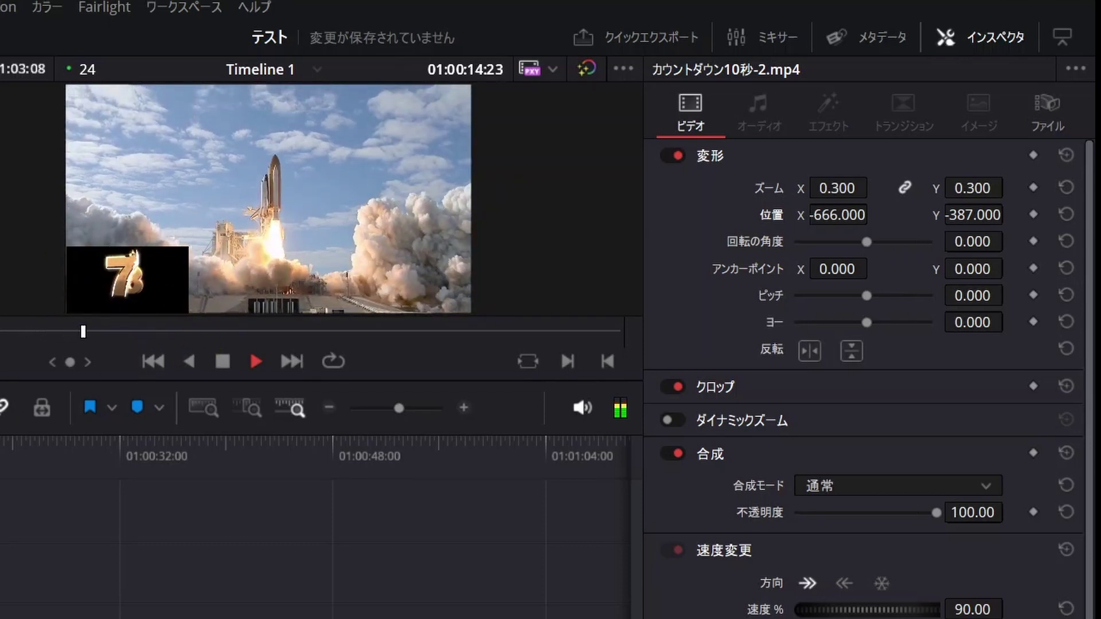
key(space)
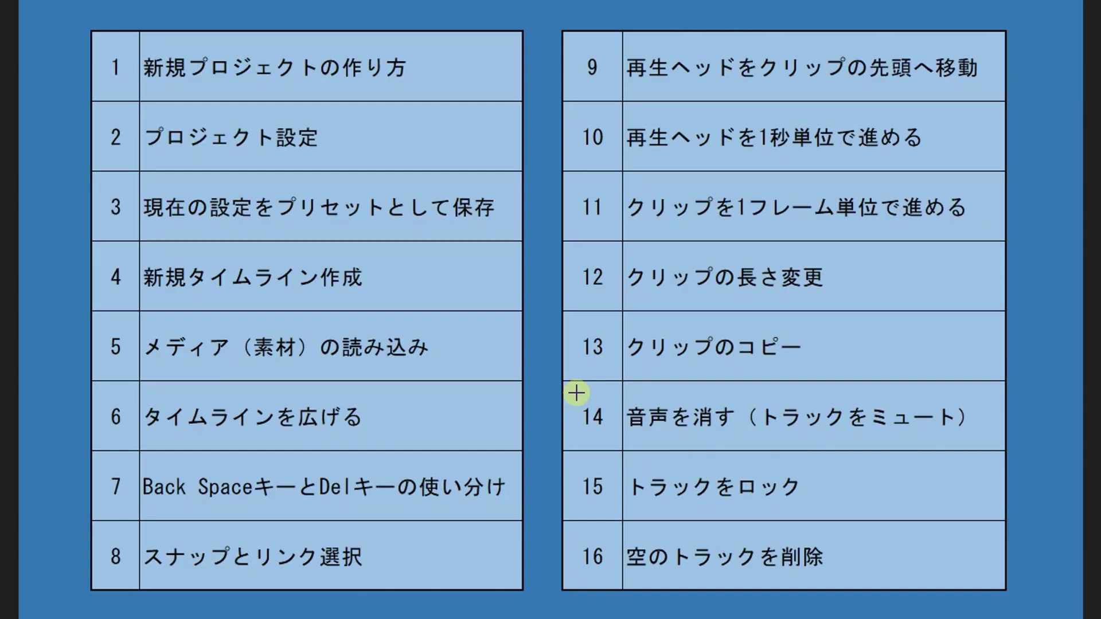
drag(578, 393, 989, 441)
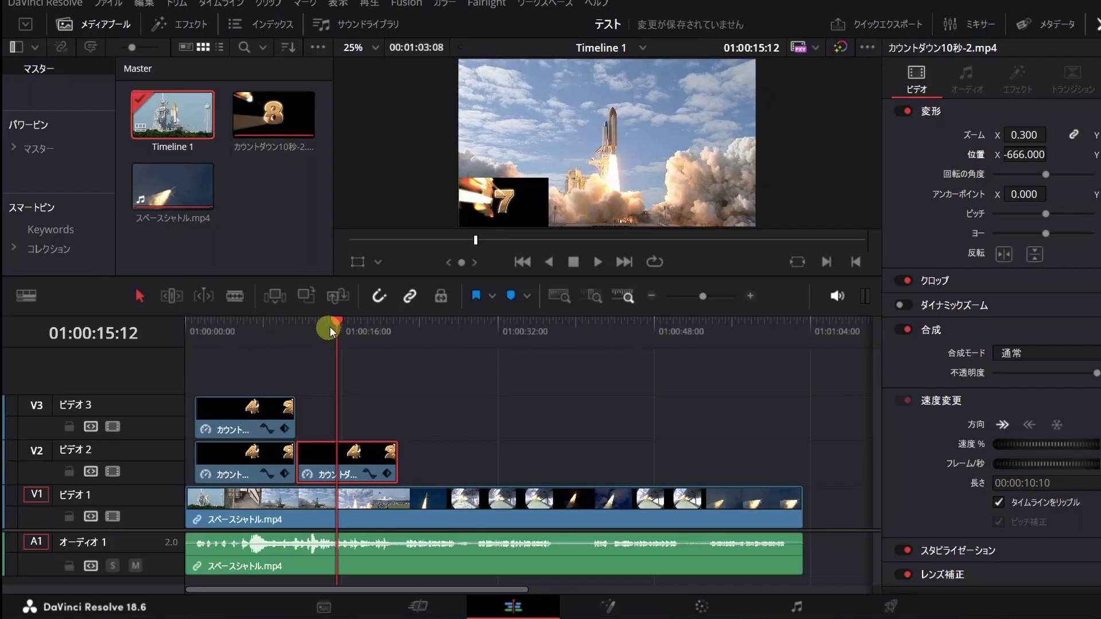
drag(339, 319, 184, 323)
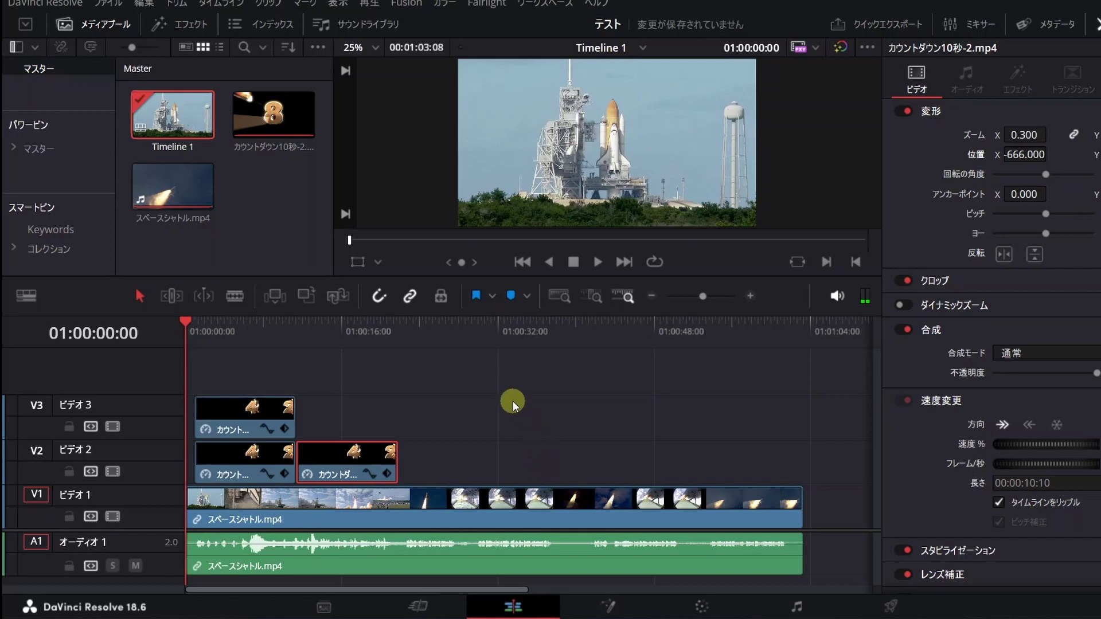
key(space)
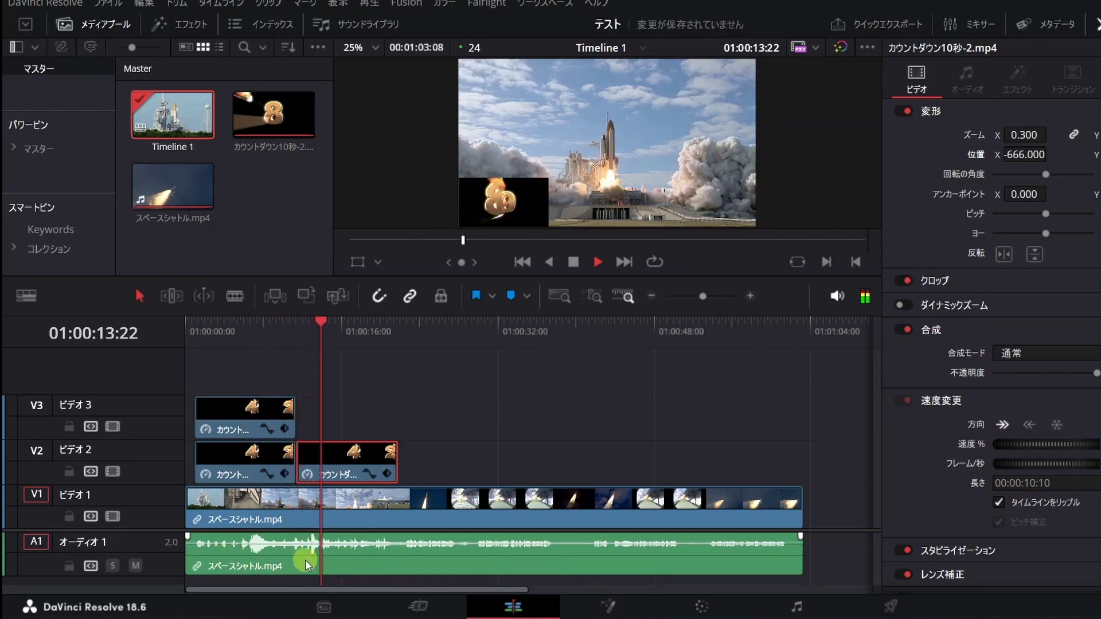
key(space)
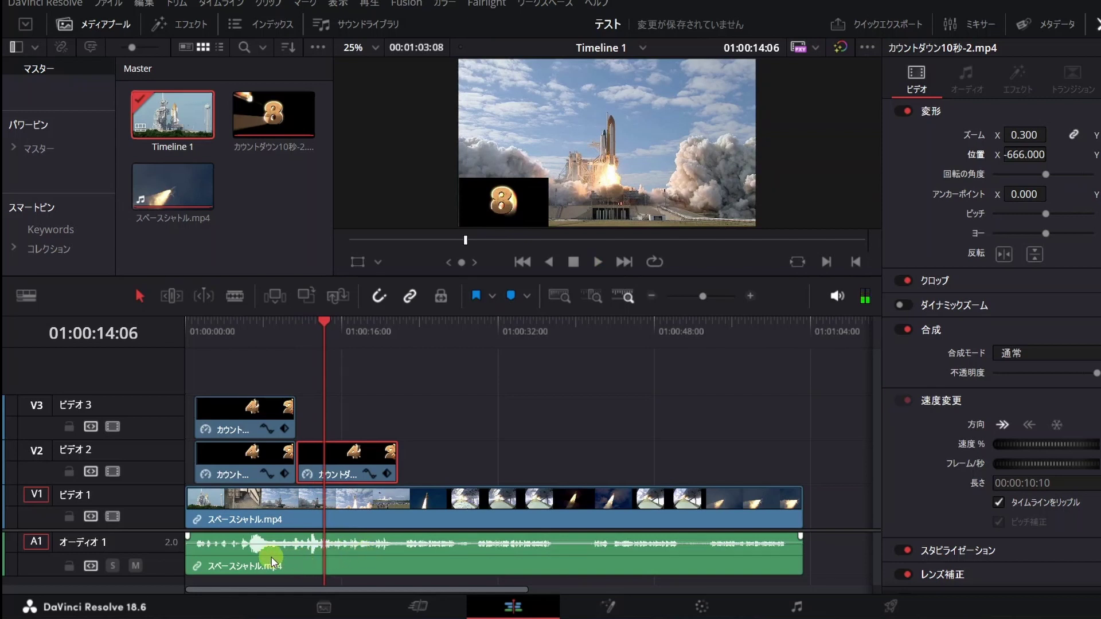
click(286, 515)
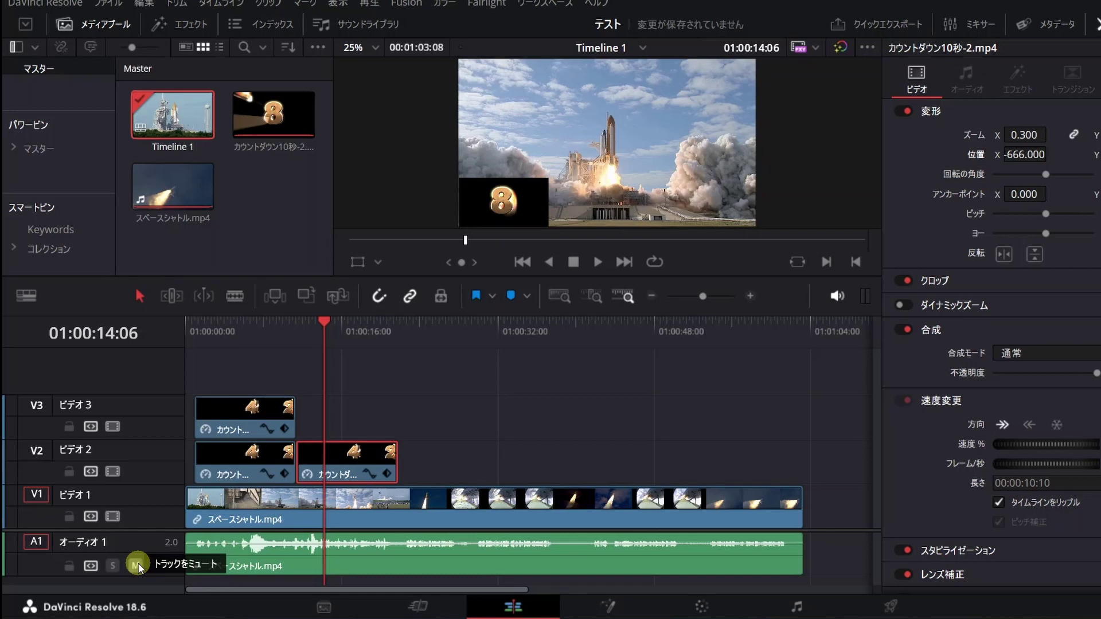
click(136, 565)
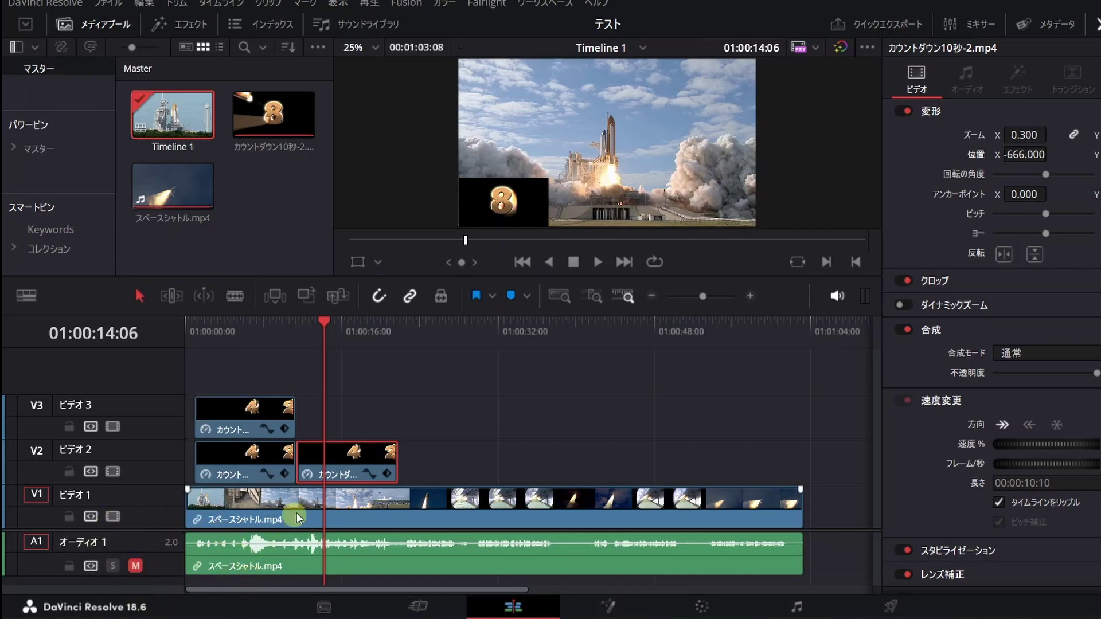
drag(322, 323, 161, 326)
key(space)
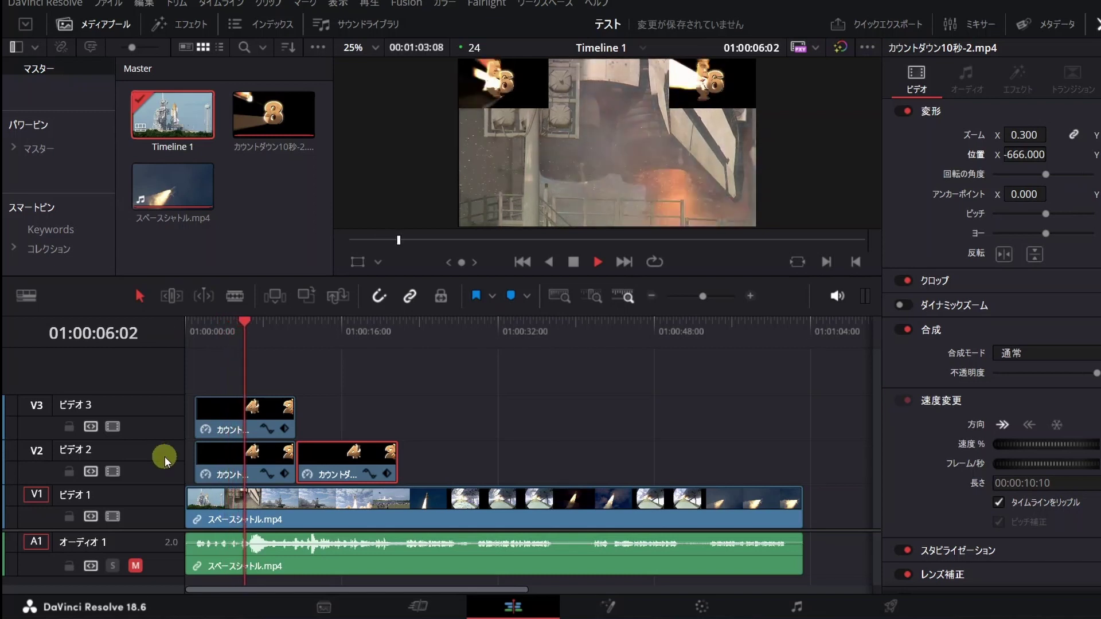
click(135, 566)
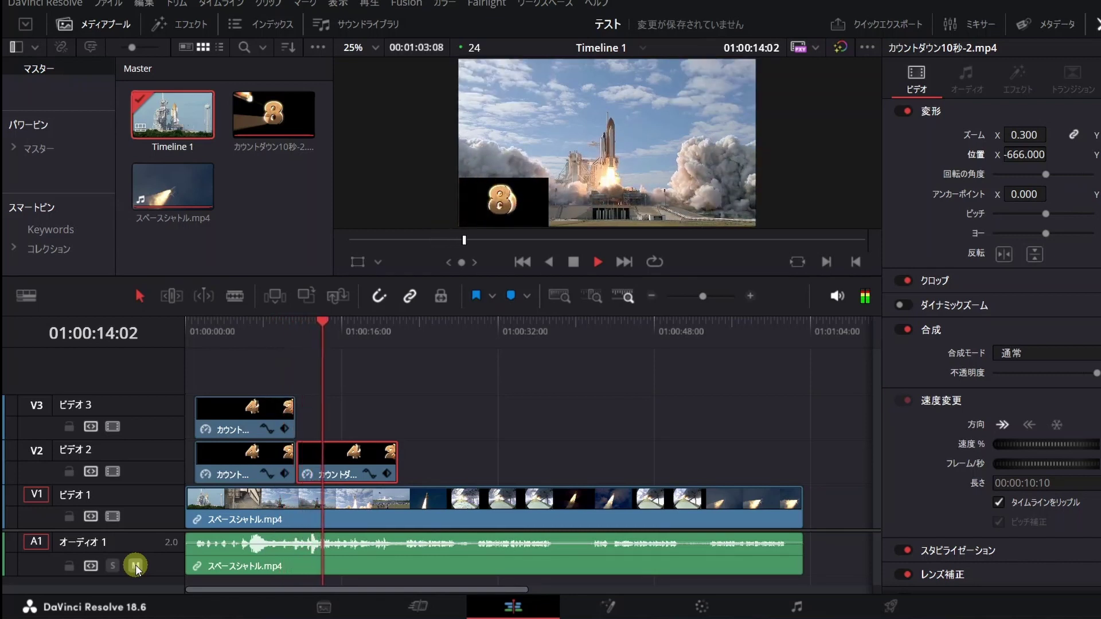
key(space)
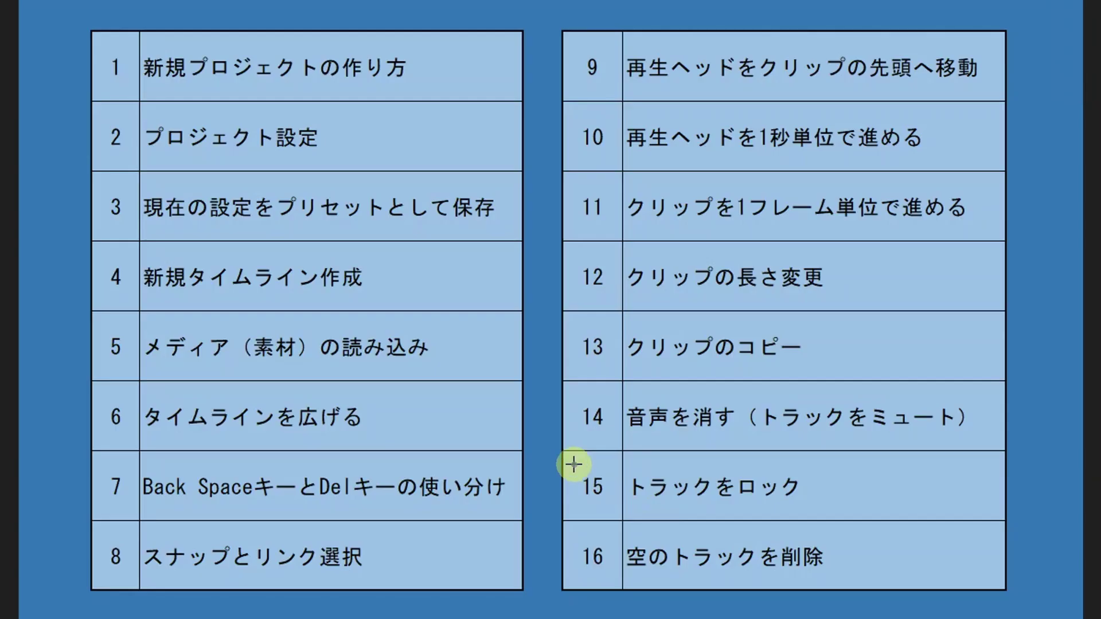
mouse_move(574, 464)
mouse_down()
mouse_move(763, 508)
mouse_move(835, 510)
mouse_up()
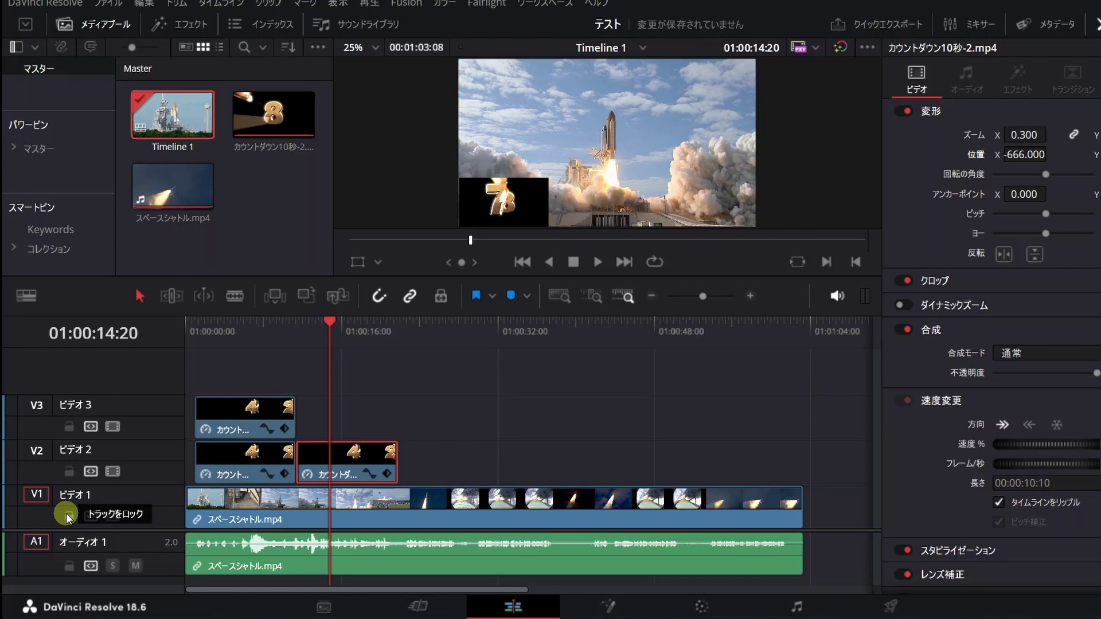
- Lock the V1 track, then return the playhead to the start and select the shuttle clip
click(68, 514)
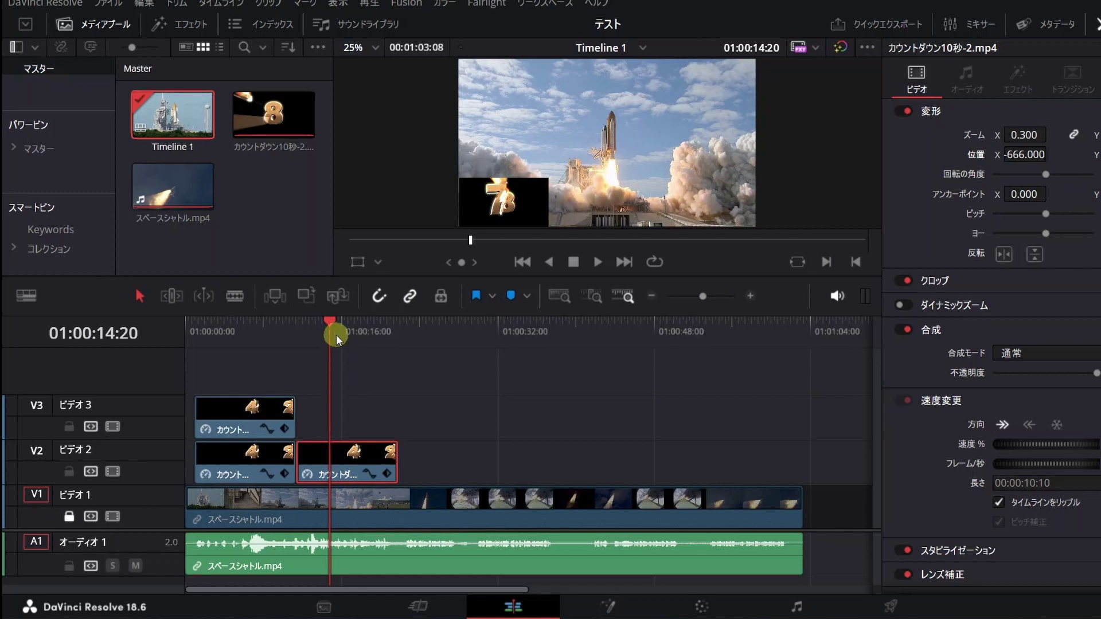
drag(331, 325, 166, 338)
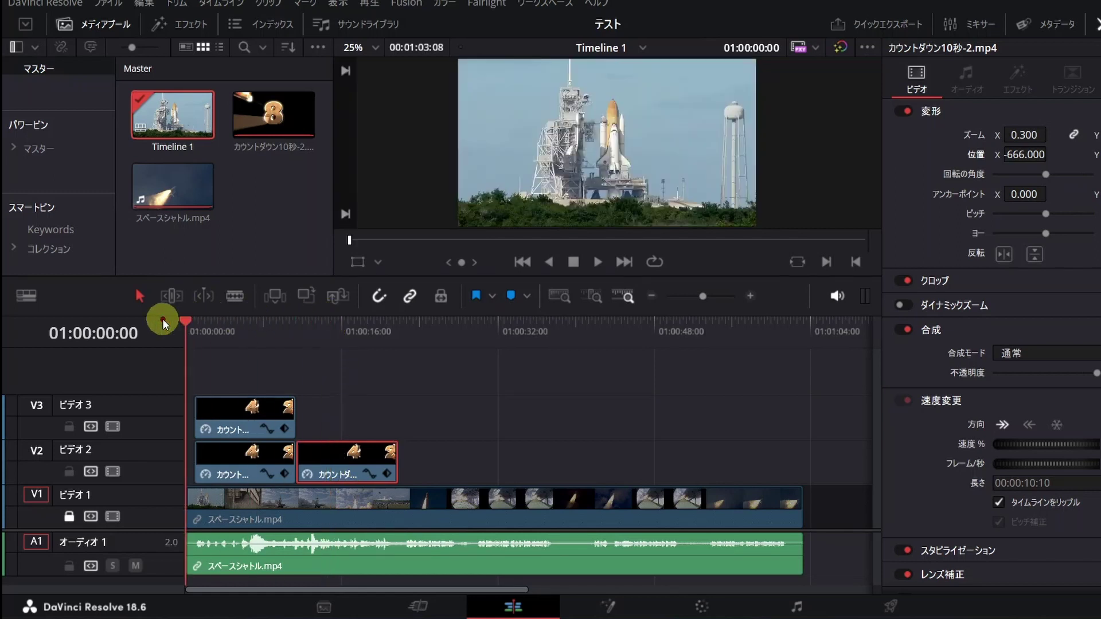
click(259, 506)
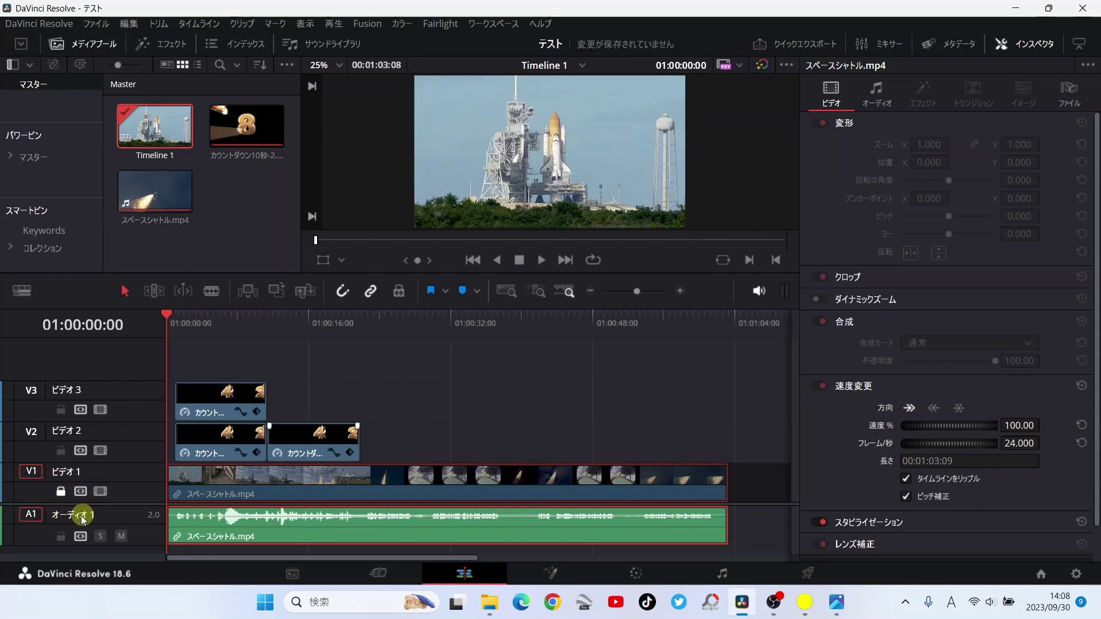
- Toggle the V1 padlock back to unlocked, then mark item 16 on the lesson slide
click(55, 487)
click(60, 491)
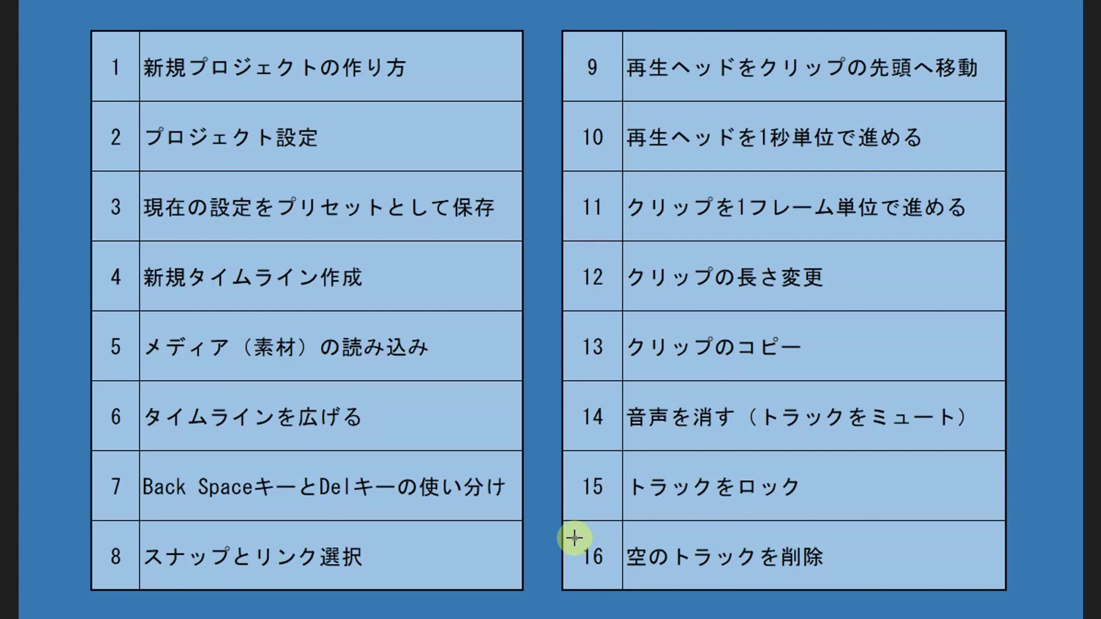
drag(574, 537, 846, 582)
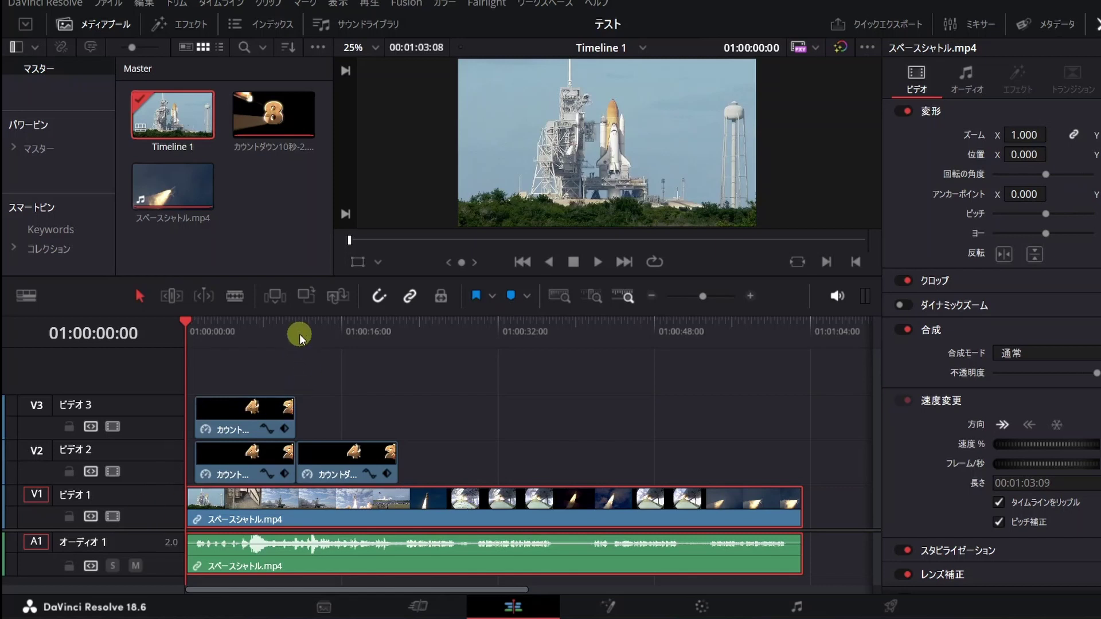
- Enlarge the timeline, enable Linked Selection, and select the shuttle audio clip on A1
drag(302, 296, 309, 198)
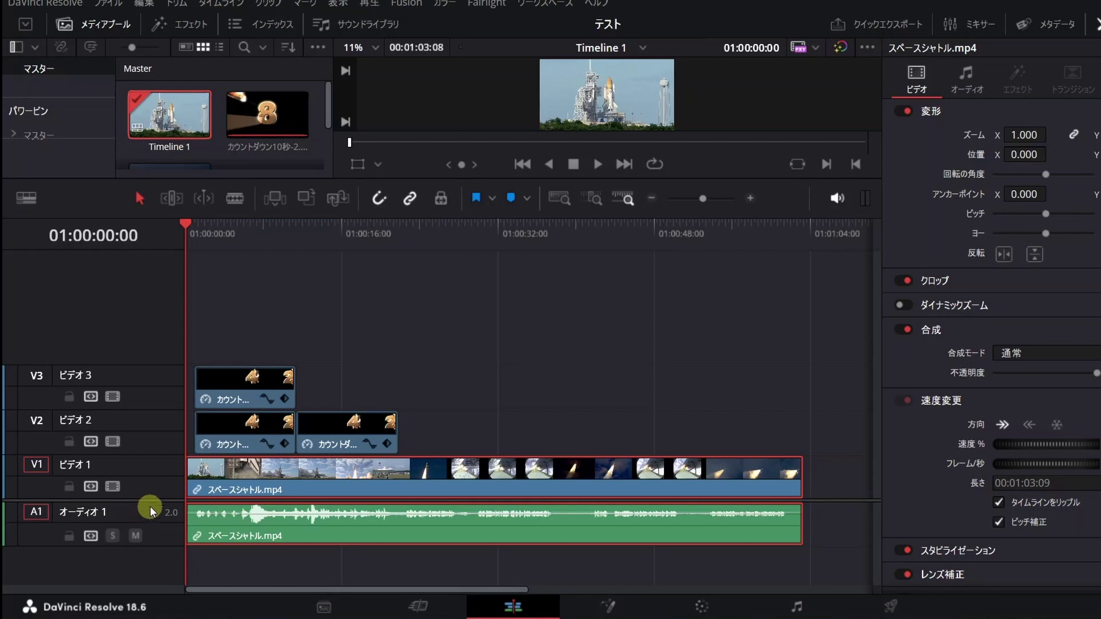
drag(149, 502, 166, 441)
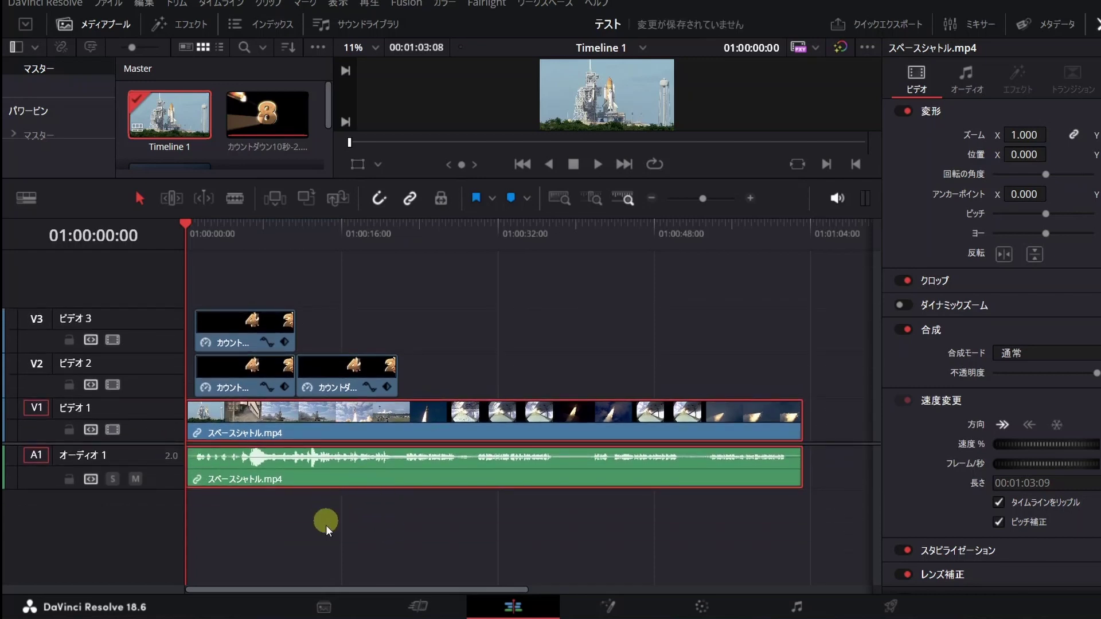
click(356, 531)
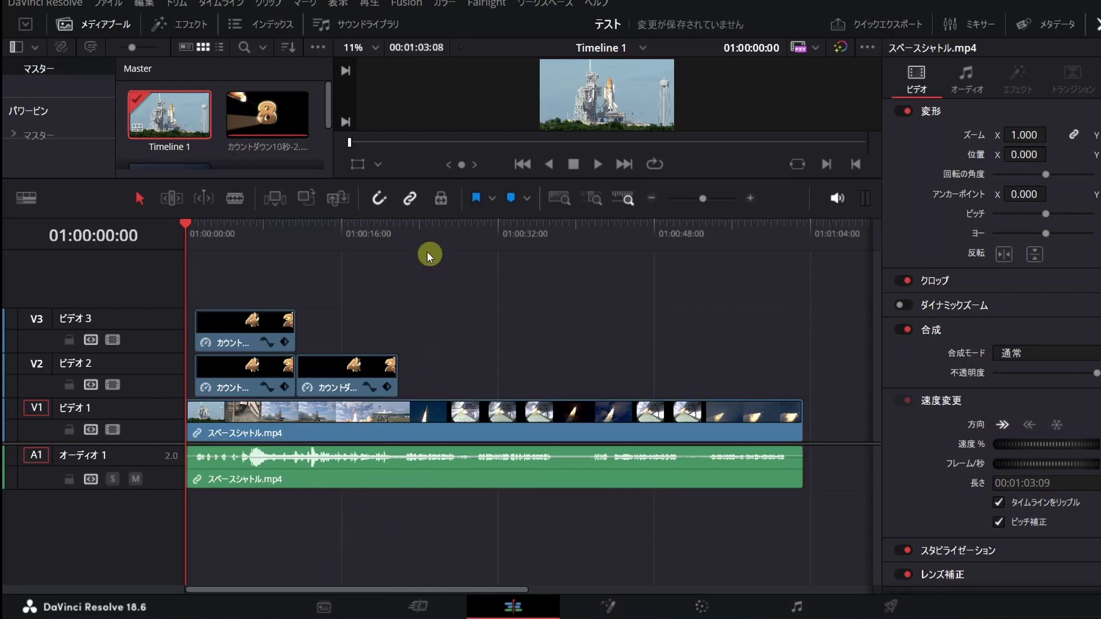
click(410, 198)
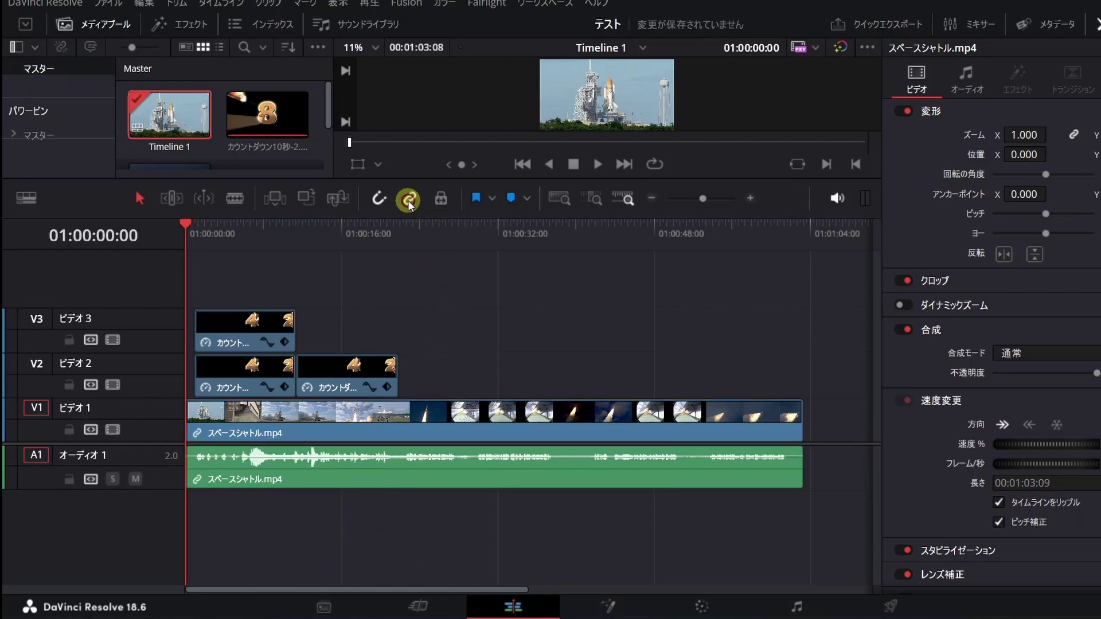
click(376, 466)
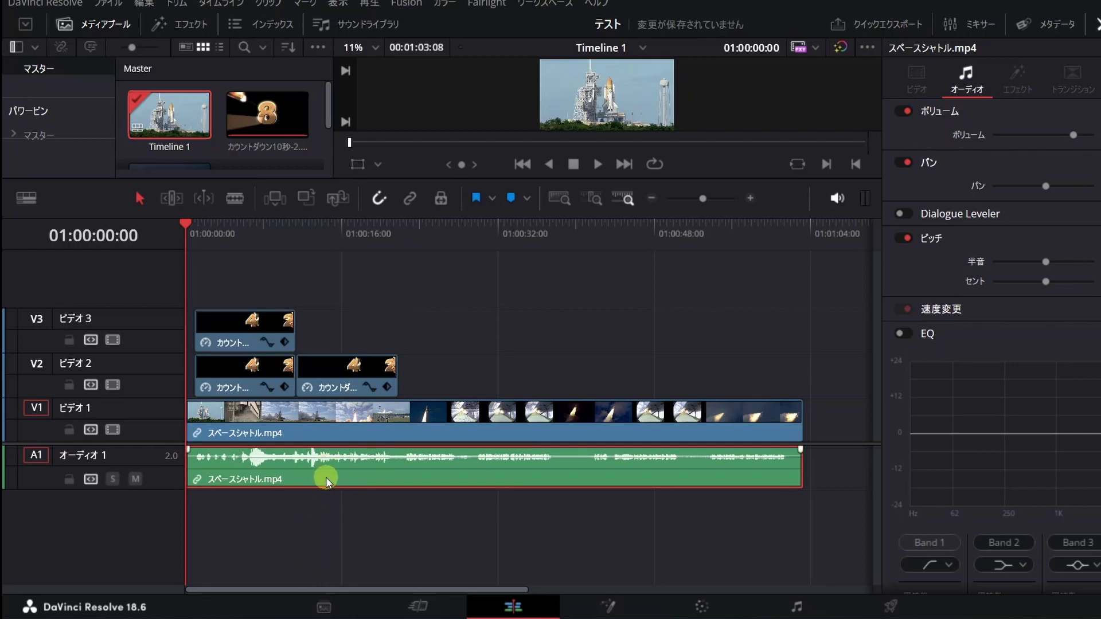
- Copy the shuttle audio onto new tracks A2 and A3, then delete the shuttle clip with all its audio
drag(328, 472, 329, 516)
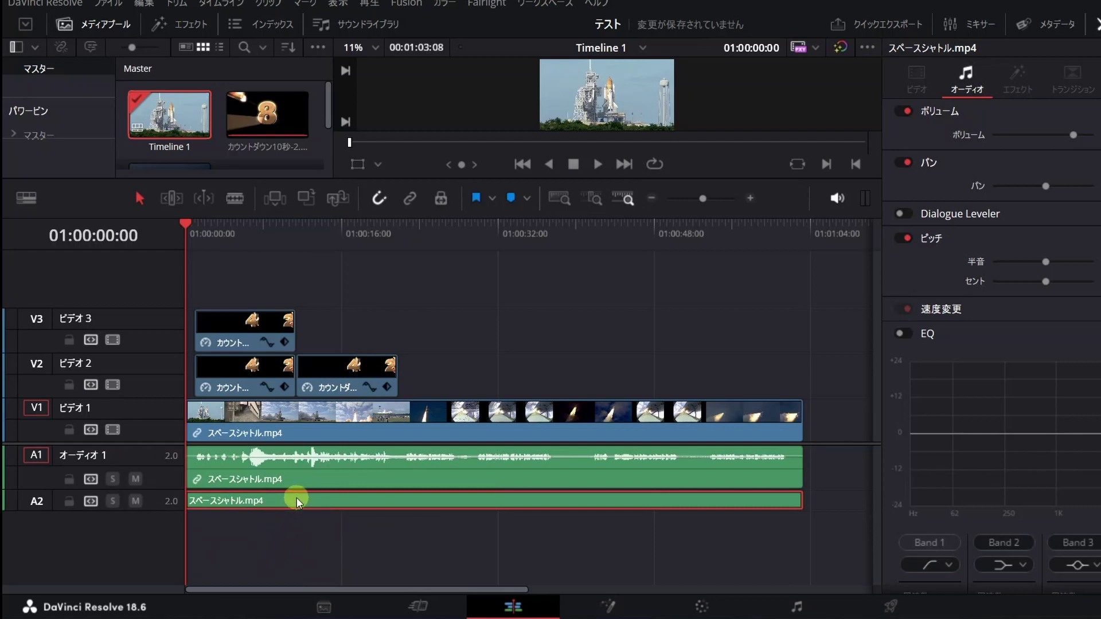
drag(297, 505, 297, 536)
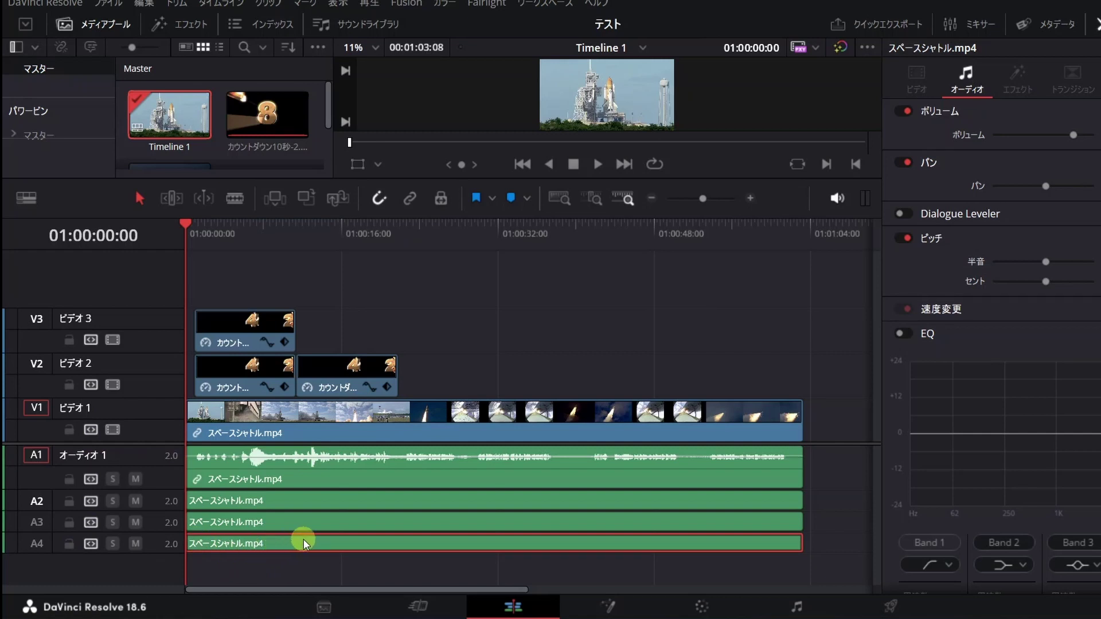
key(BackSpace)
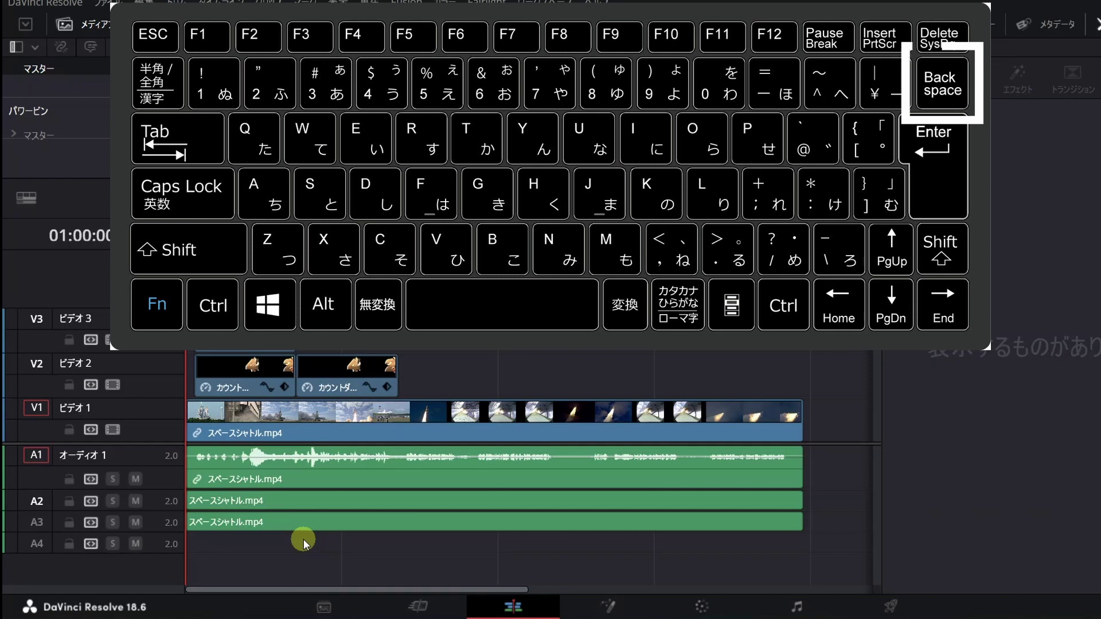
click(303, 522)
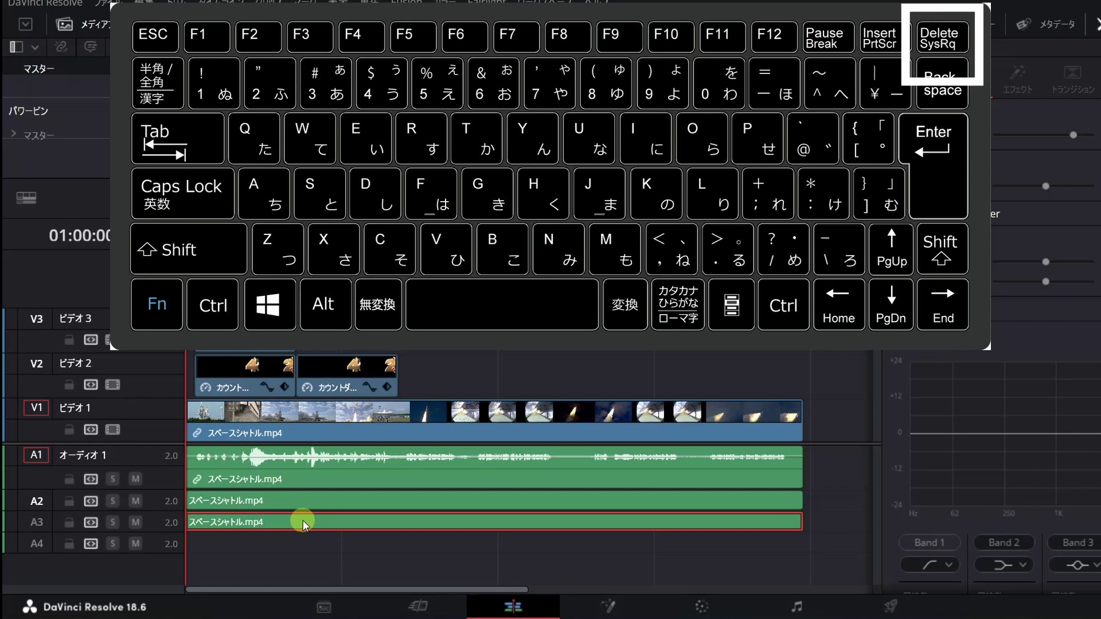
key(Delete)
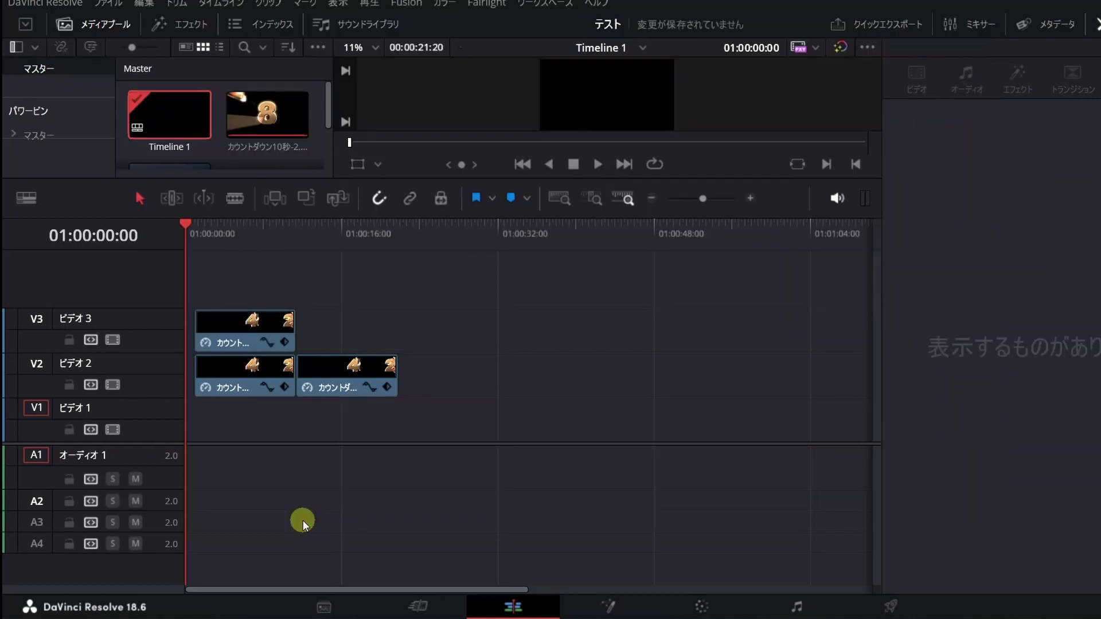
- Save, bring back the shuttle clip on V1 and A1, and delete the audio copies on A3 and A2
key(ctrl+s)
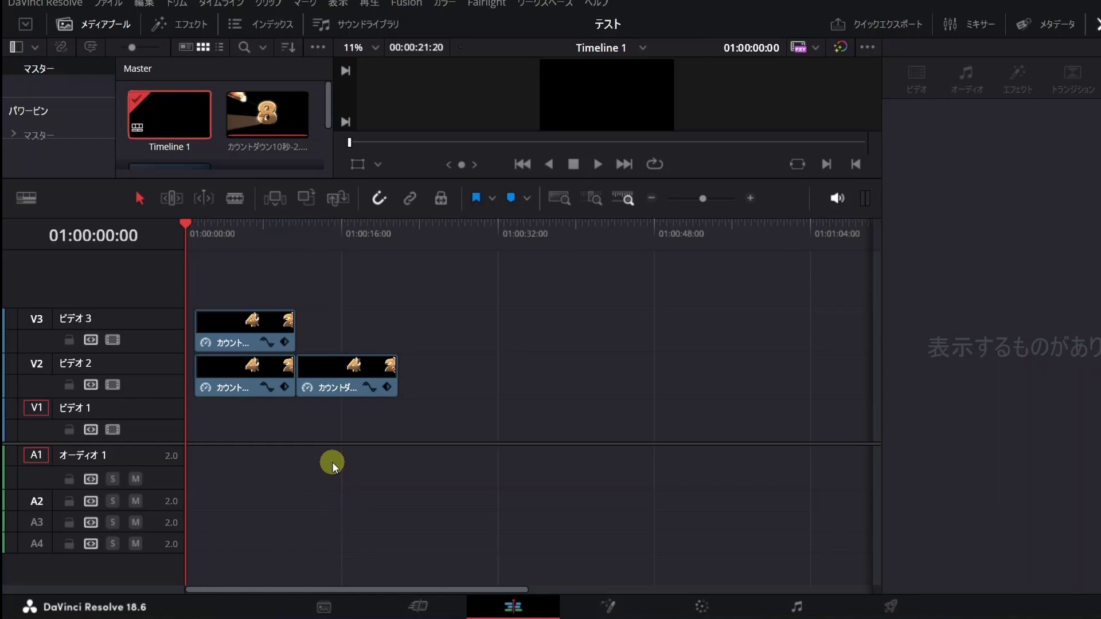
key(ctrl+v)
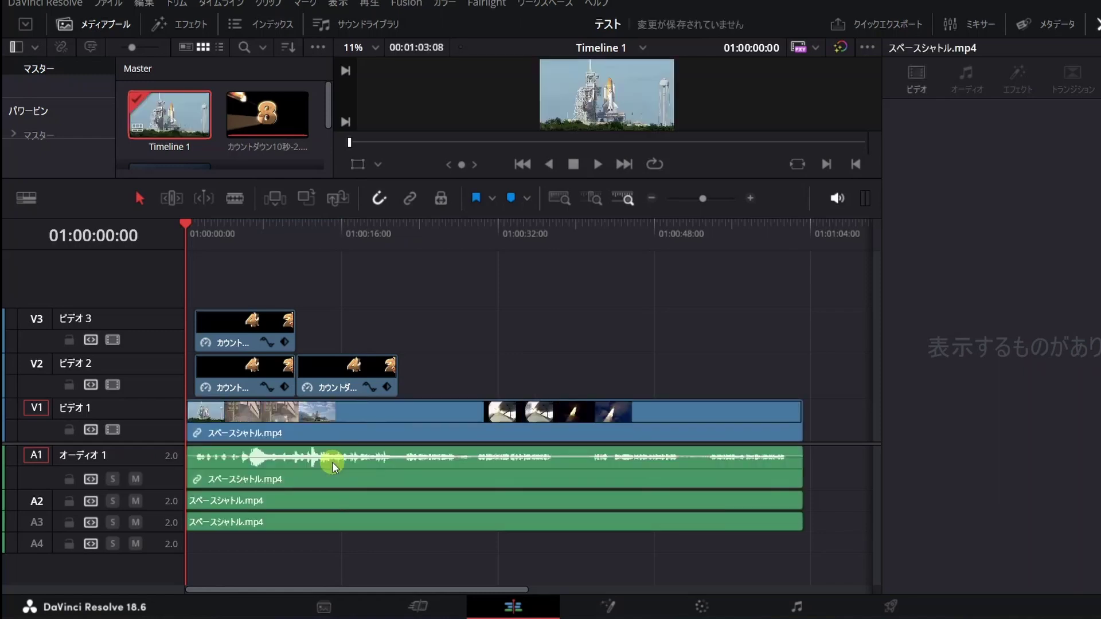
click(393, 521)
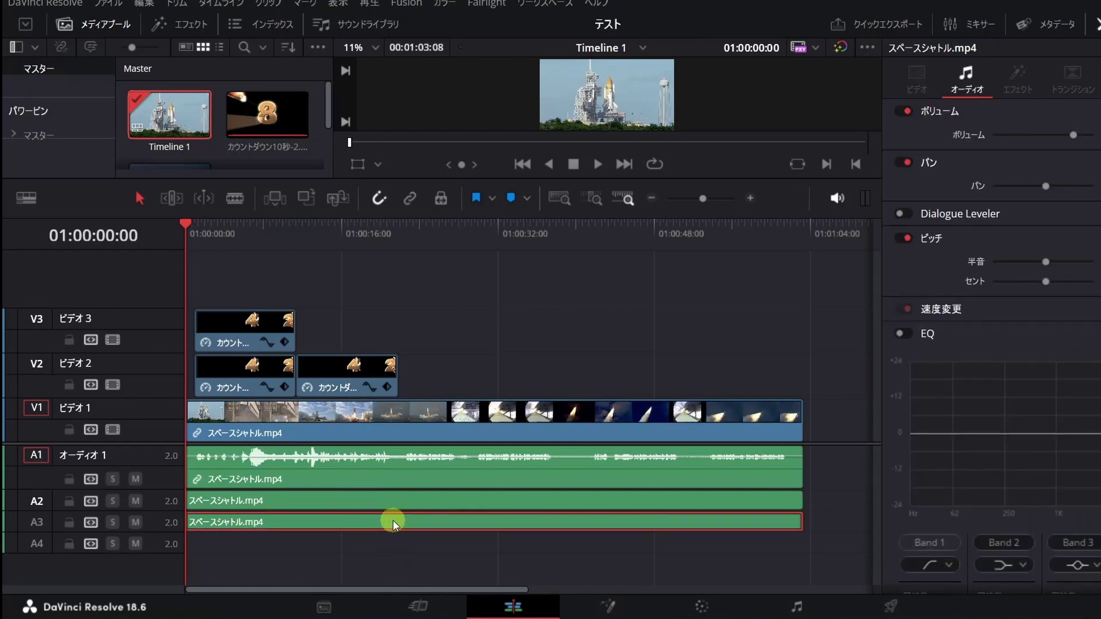
key(Delete)
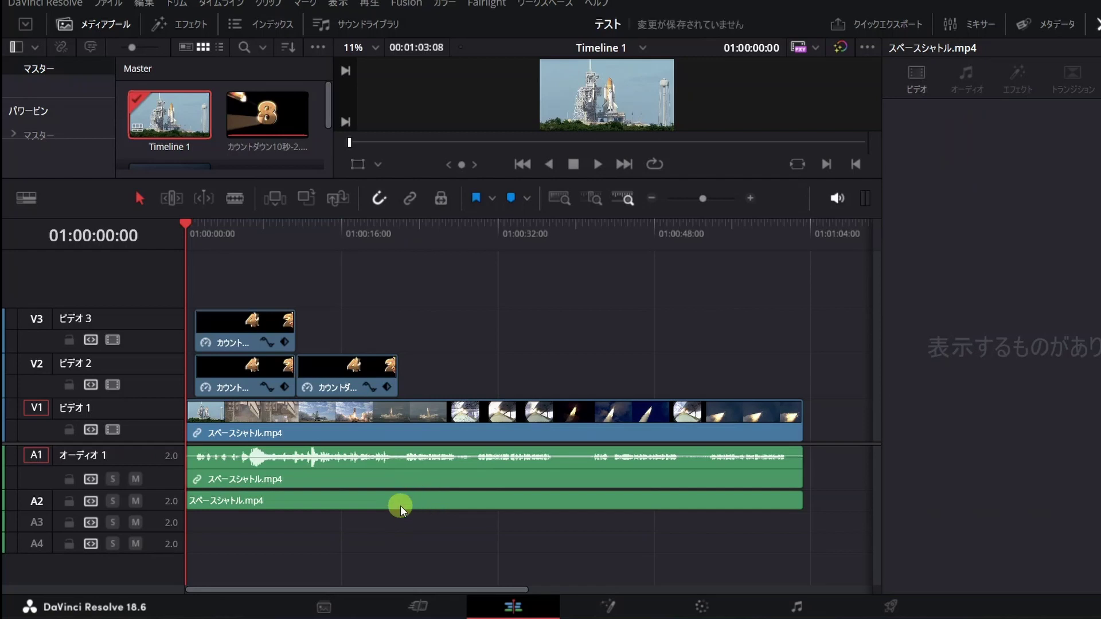
click(400, 501)
key(Delete)
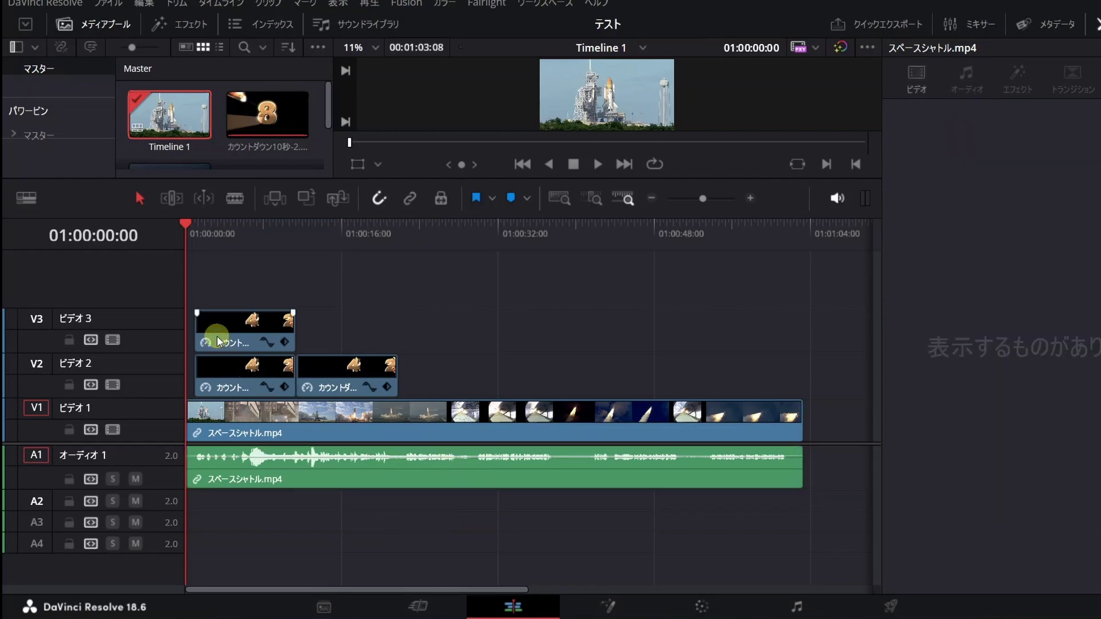
- Delete the countdown clip from V3 and remove all empty tracks with 空のトラックを削除
click(255, 334)
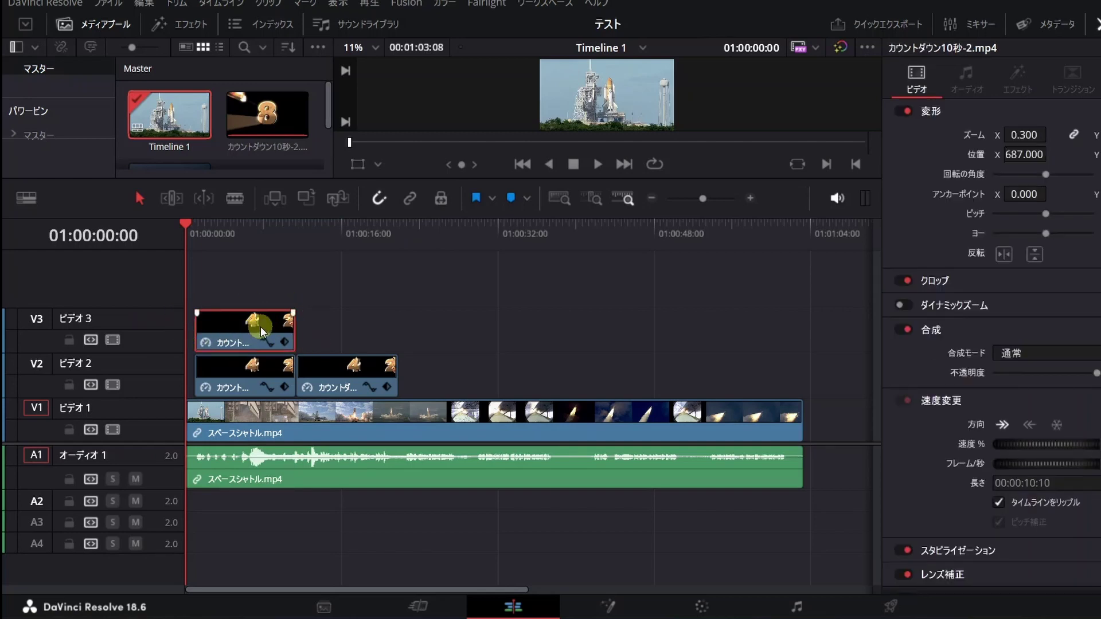
key(Delete)
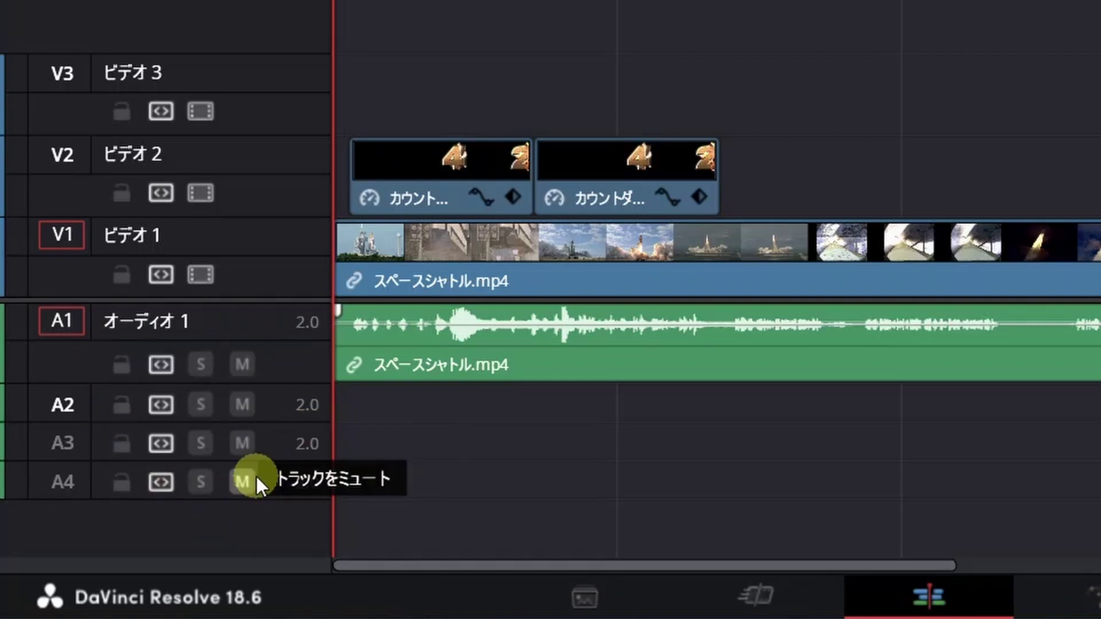
right_click(260, 436)
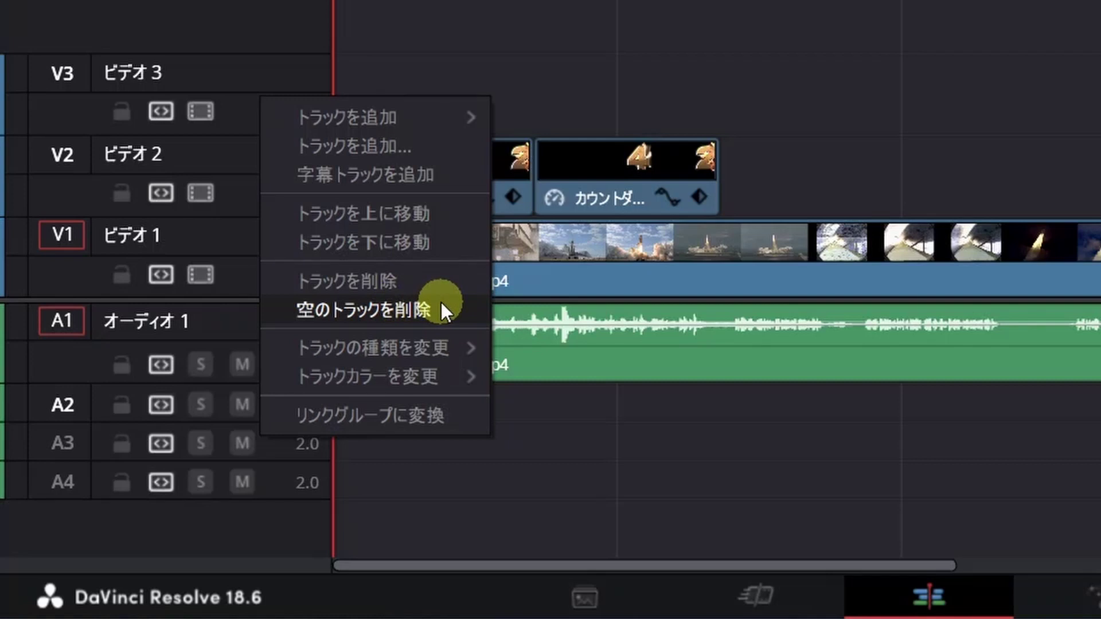
click(441, 301)
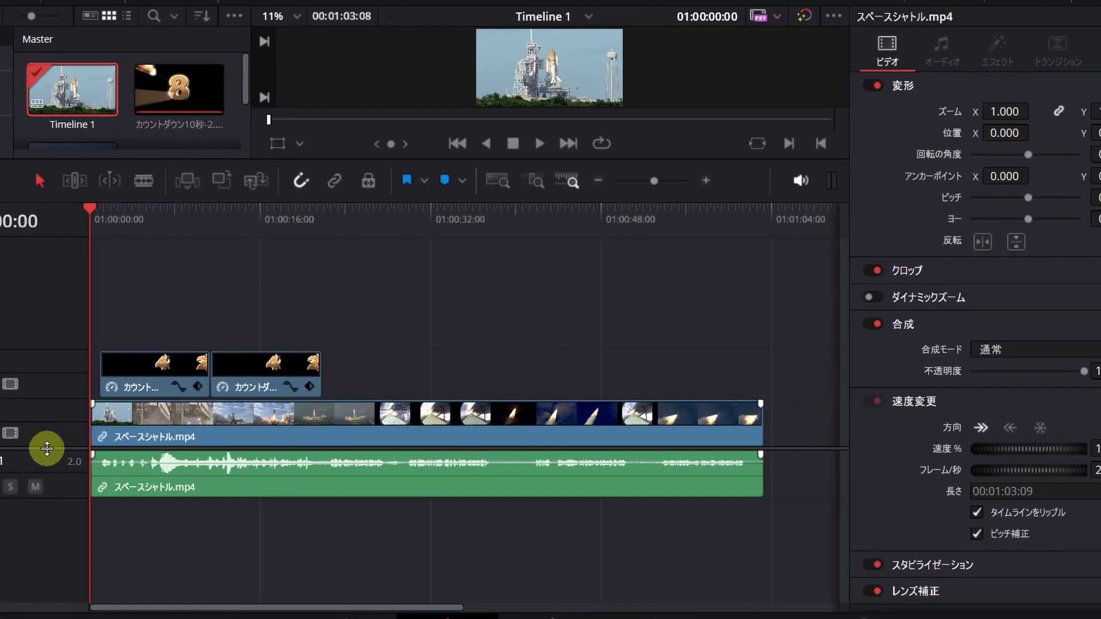
- Lower the remaining tracks in the timeline panel and check the lesson slide before returning
drag(47, 449, 46, 494)
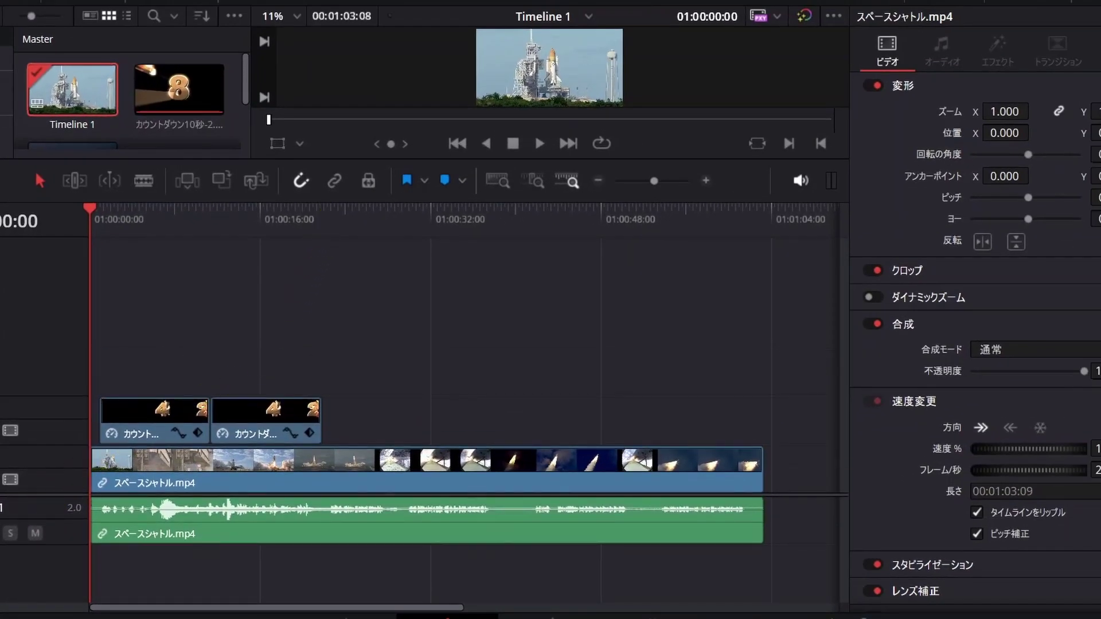
click(893, 618)
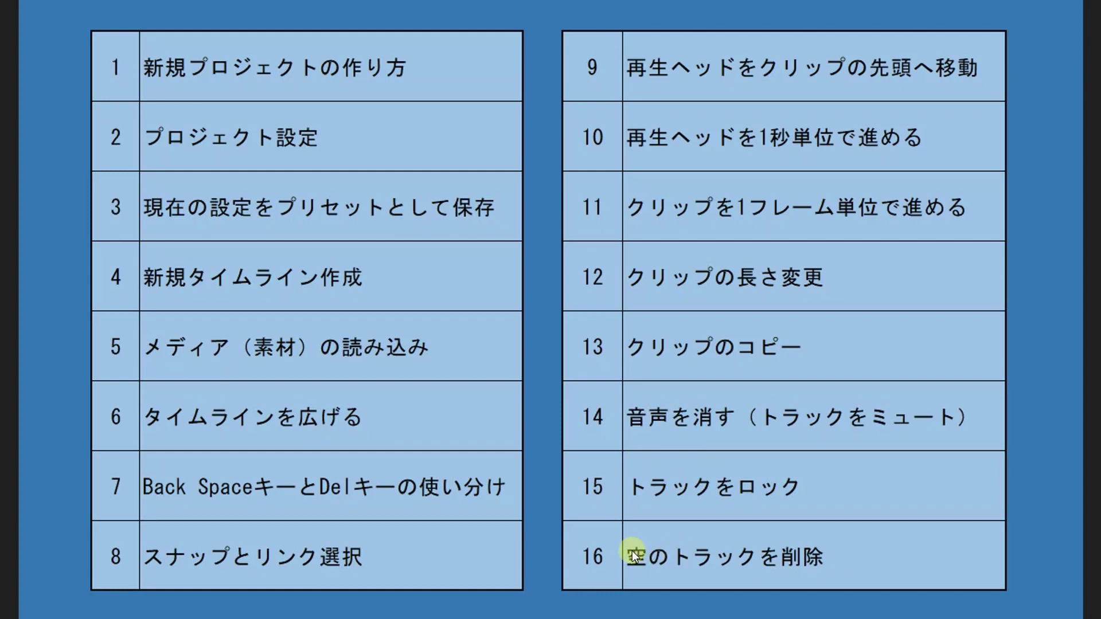
key(alt+Tab)
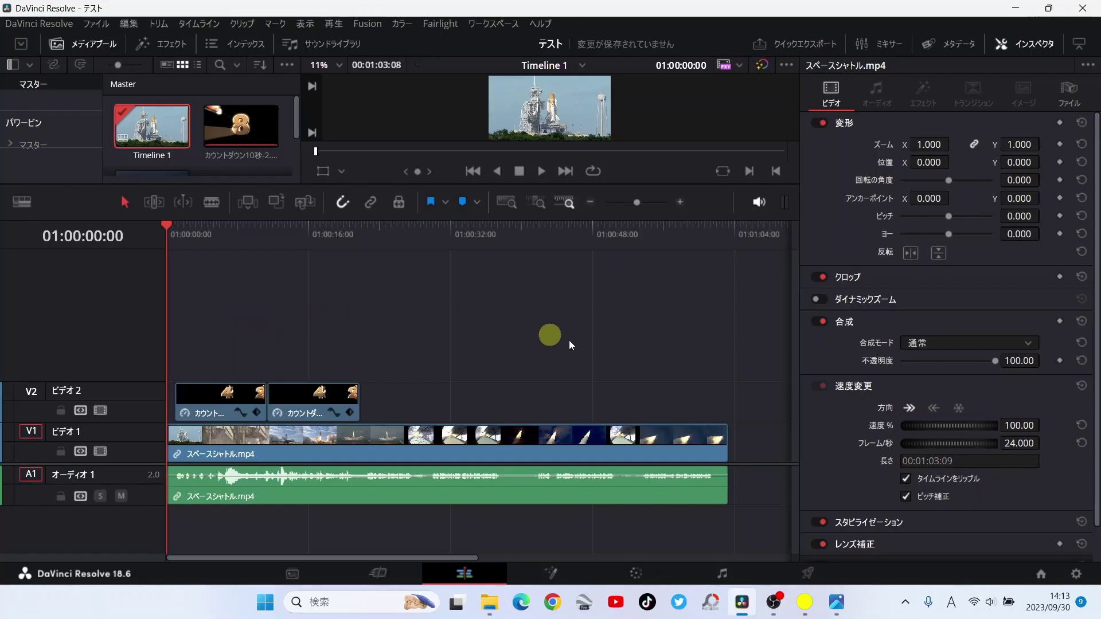